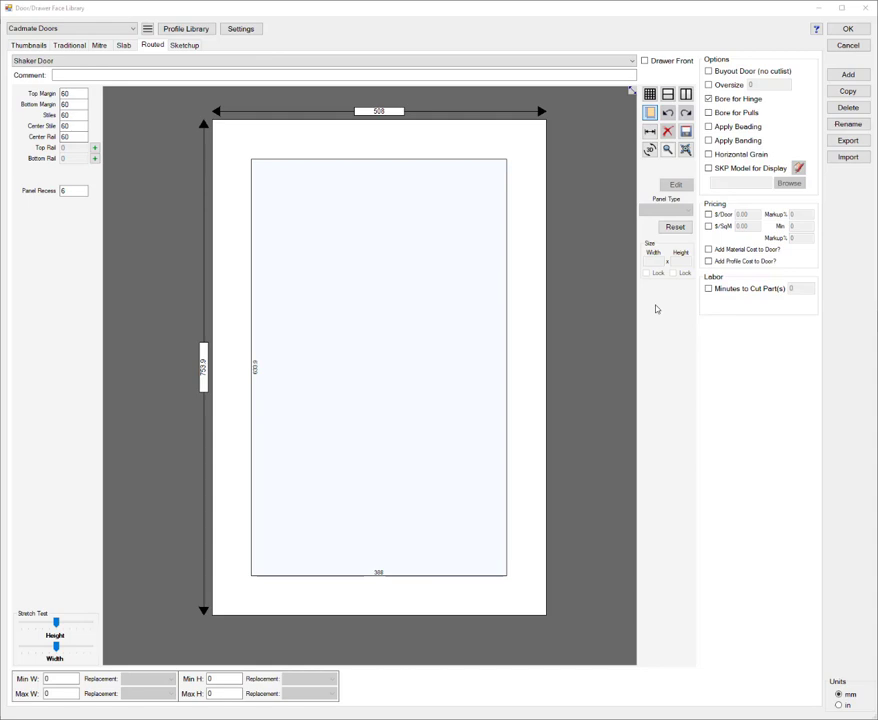
Step: Add a new routed door named "Example Door" to the Cadmate Doors library
left_click(848, 75)
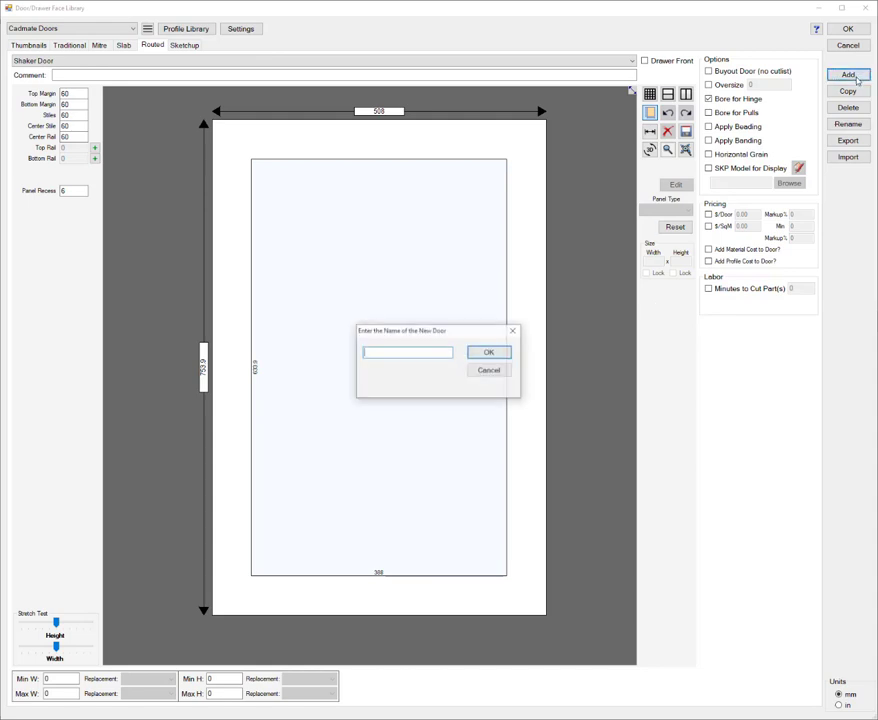
type("Ex")
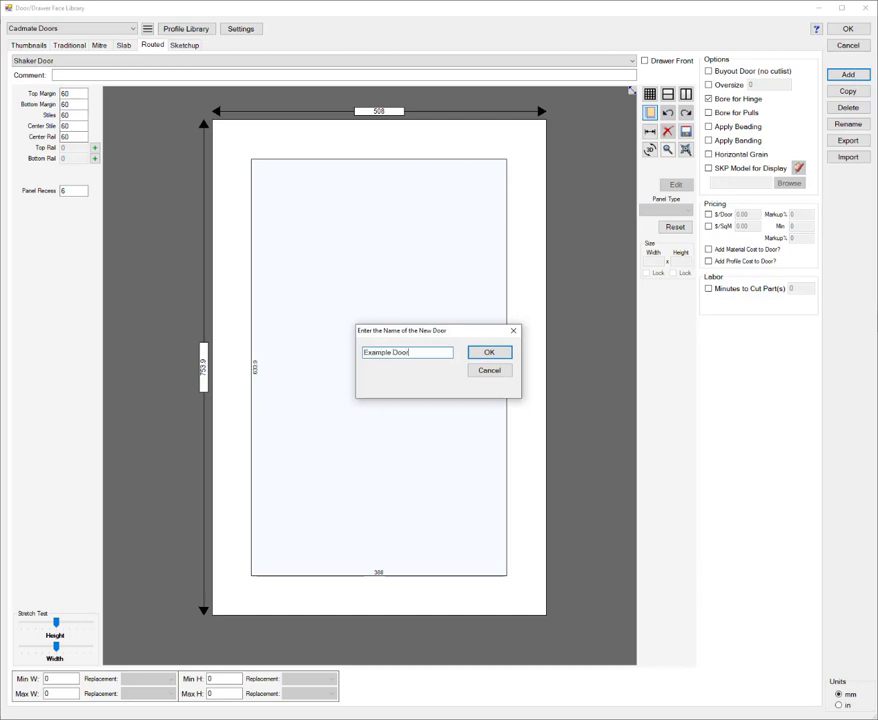
type("ample Door")
key("Return")
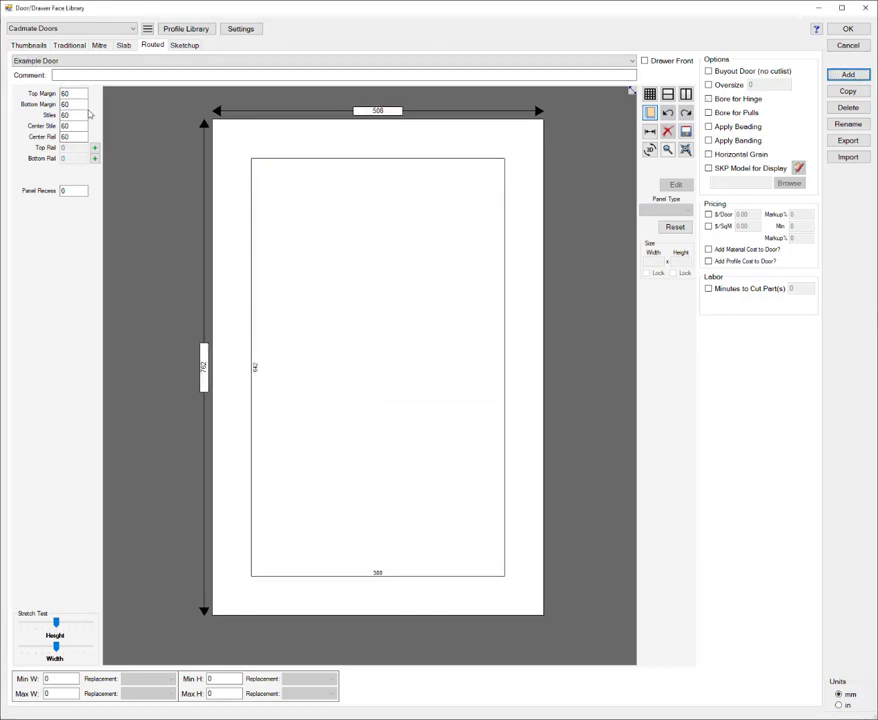
Step: Set the top and bottom margins, stiles, center stile and center rail to 50 mm, and the panel recess to 6 mm
double_click(81, 94)
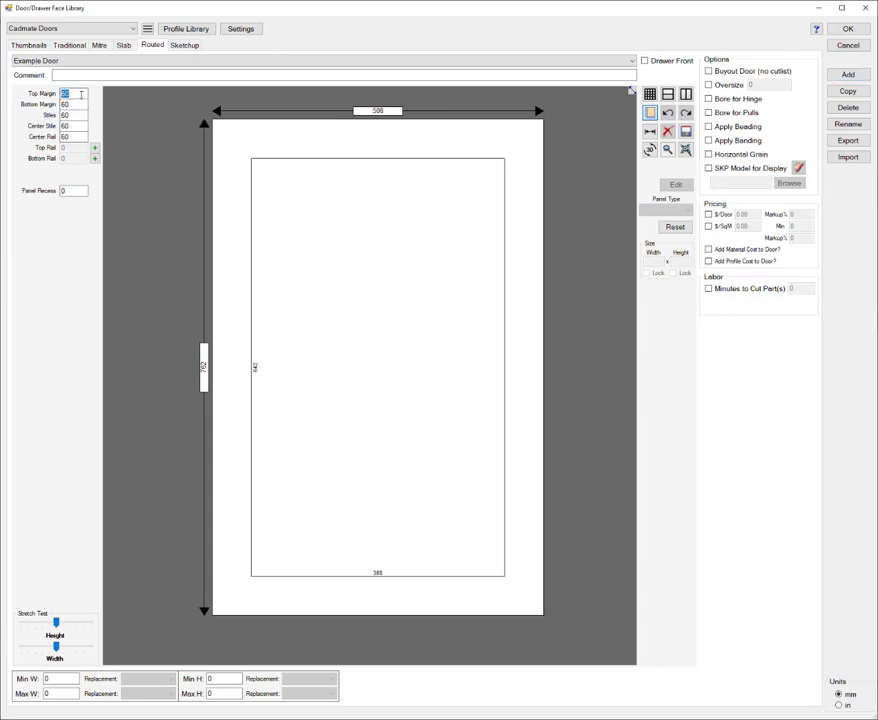
type("50")
key("Tab")
type("50")
key("Tab")
type("50")
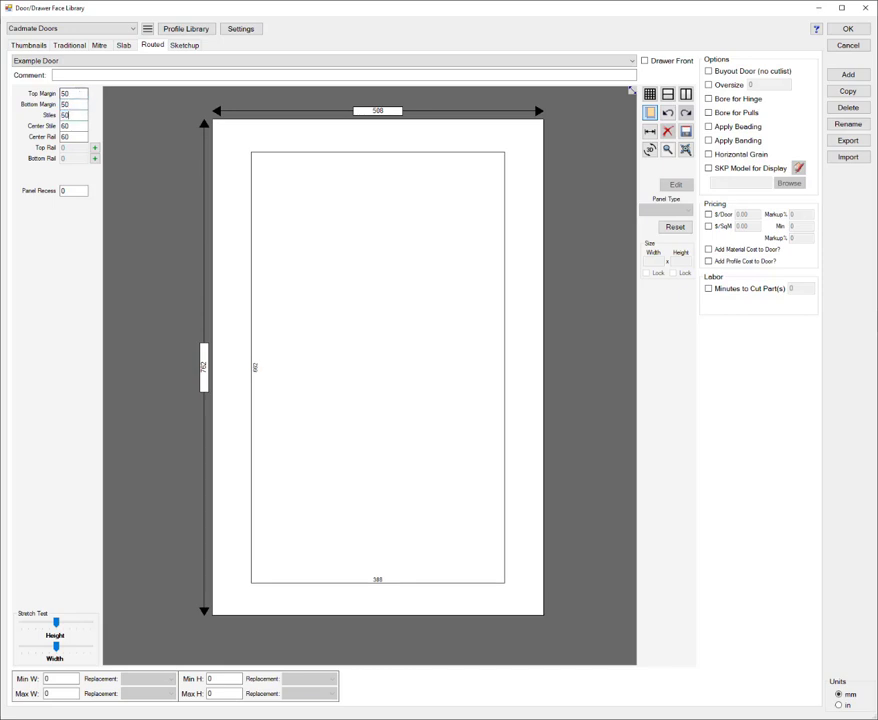
key("Tab")
type("50")
key("Tab")
type("50")
key("Tab")
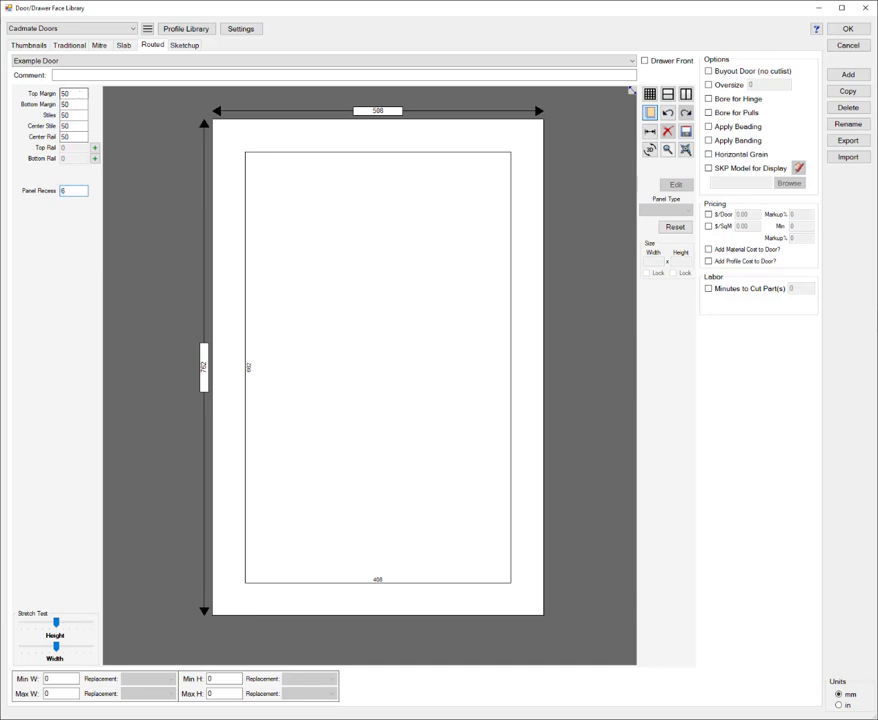
Step: Change the center panel's type to Pocket and check the door in the 3D preview
left_click(315, 301)
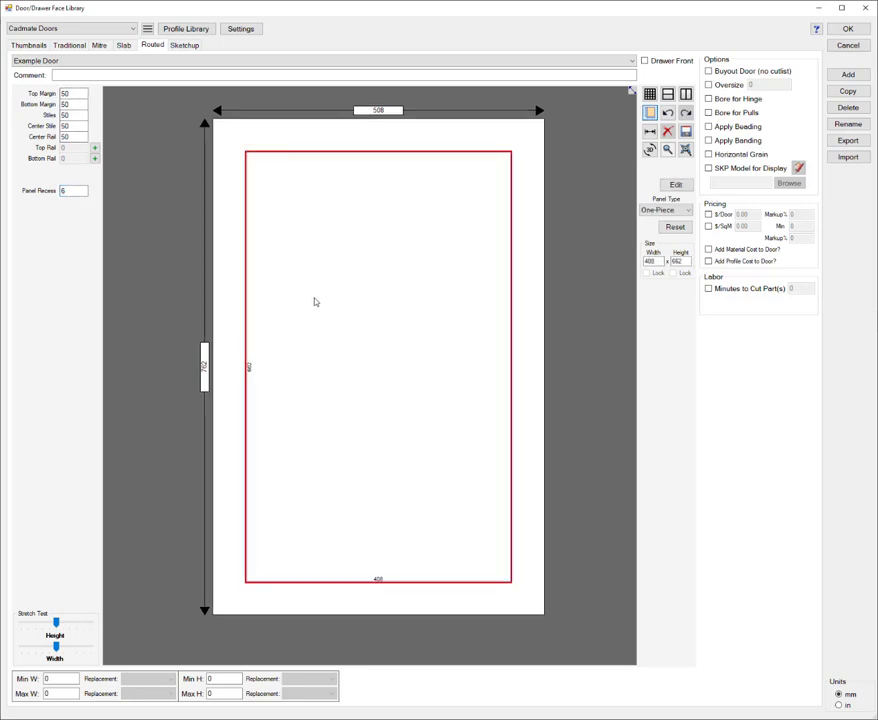
left_click(664, 210)
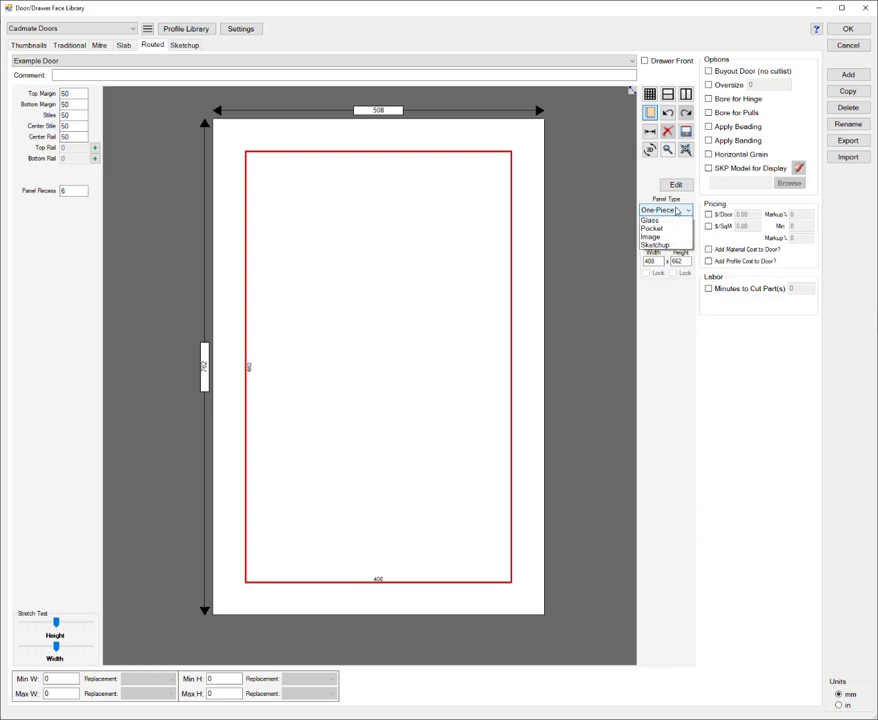
left_click(662, 245)
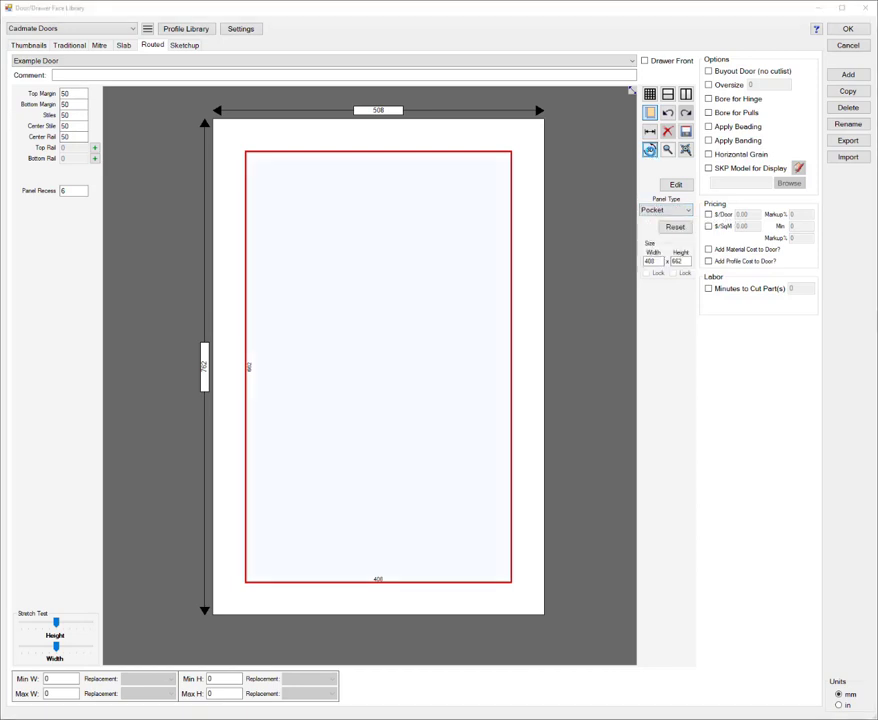
left_click(649, 149)
left_click_drag(647, 286, 797, 55)
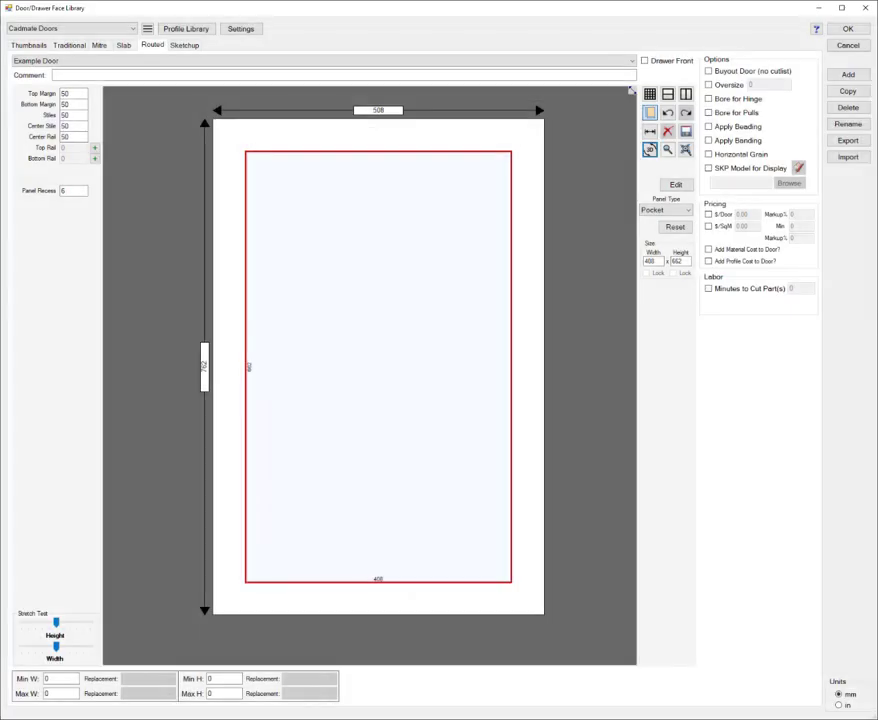
Step: Choose the Shaker tool group as the routed door tools in the door settings
left_click(246, 30)
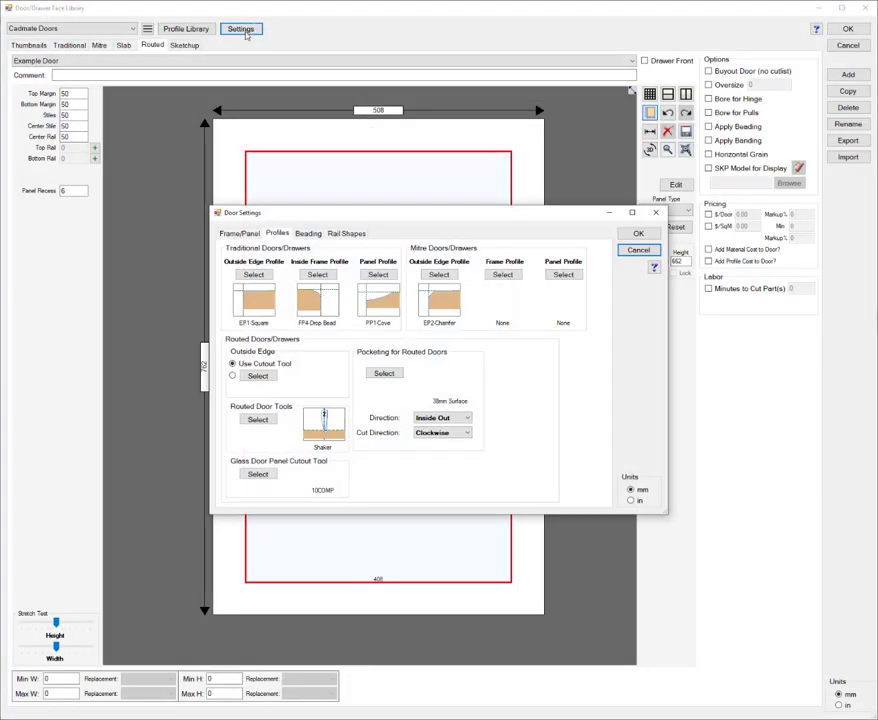
left_click(256, 421)
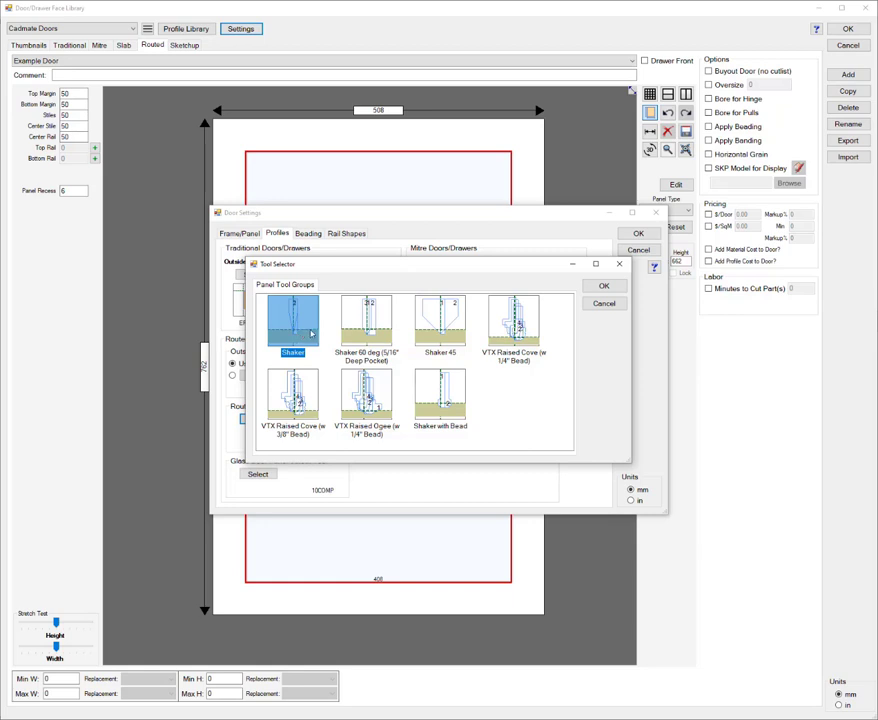
left_click(603, 287)
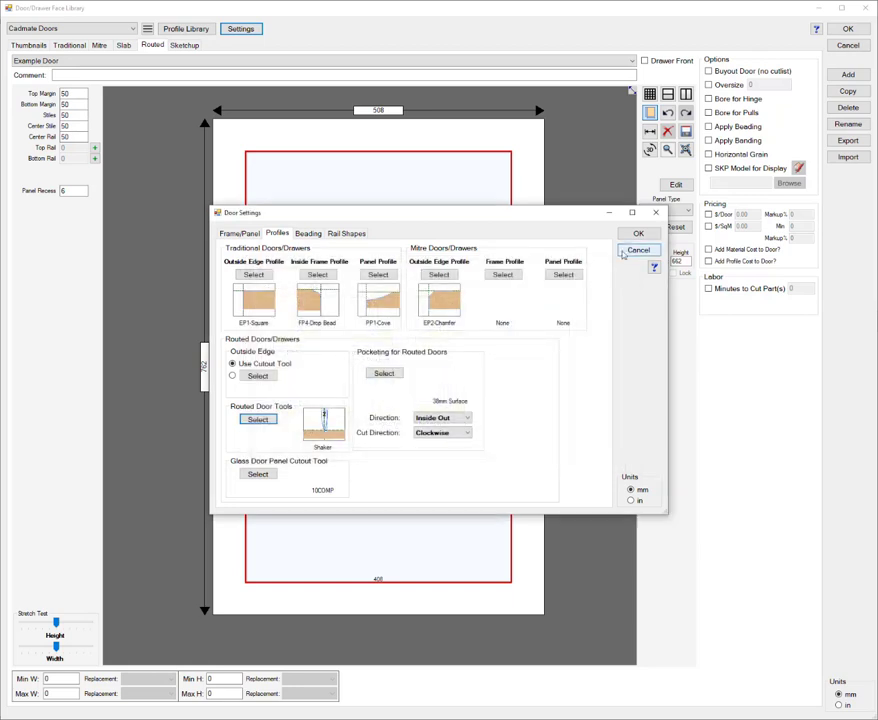
left_click(638, 234)
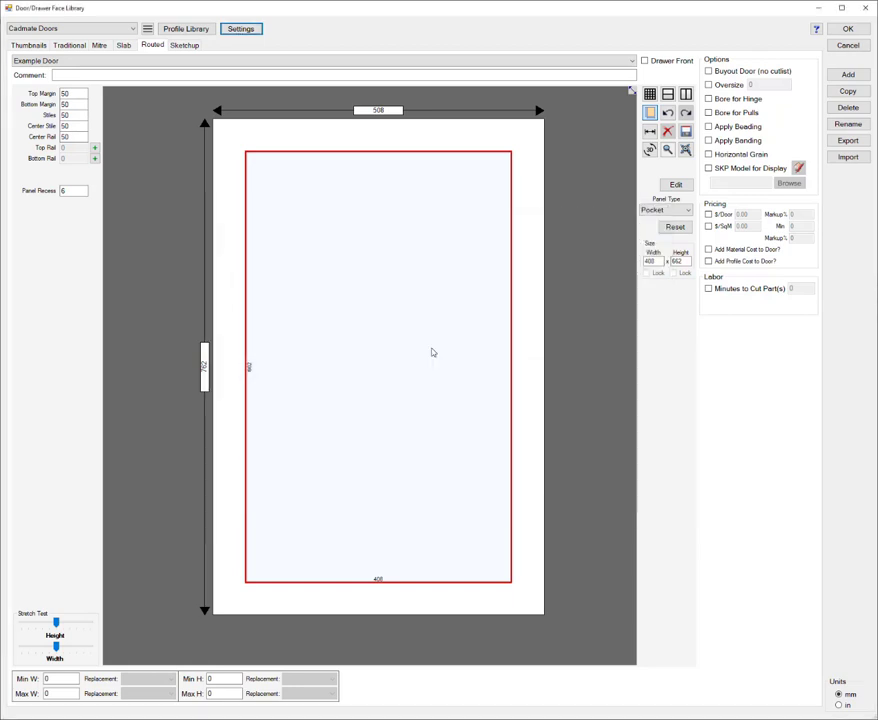
Step: Increase the door's top margin to 100 mm to make room for a shaped top rail
left_click(386, 141)
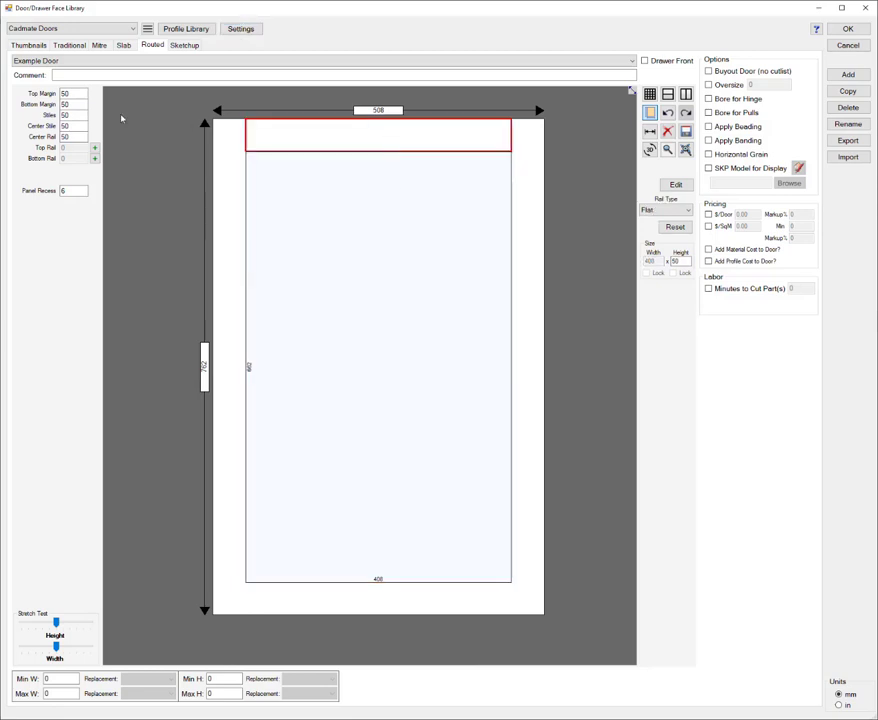
double_click(76, 96)
type("100")
key("Tab")
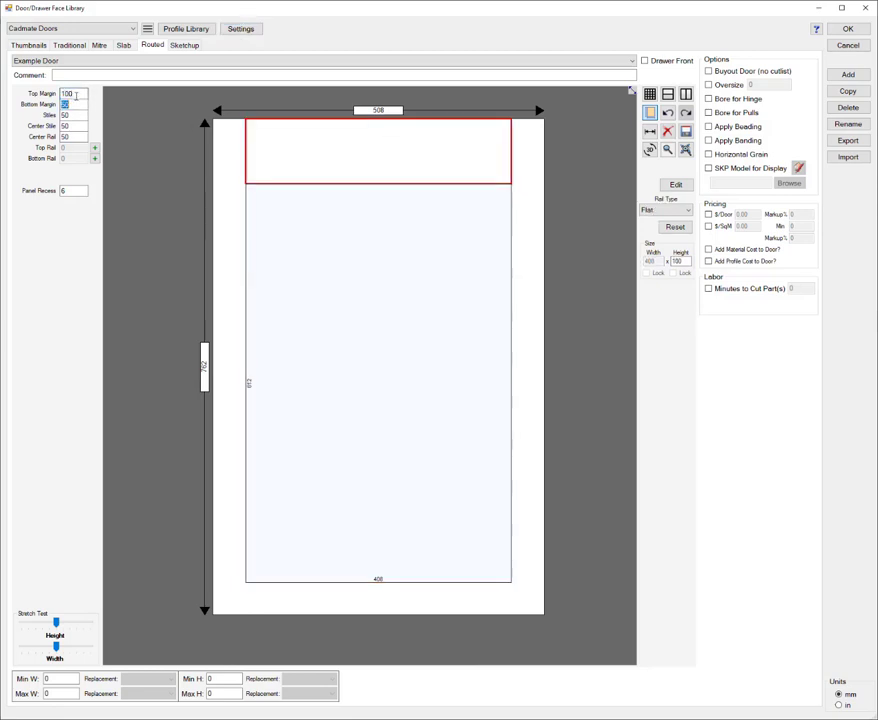
Step: Apply the Arch shape to the top rail with parameter A set to 50 mm
right_click(339, 151)
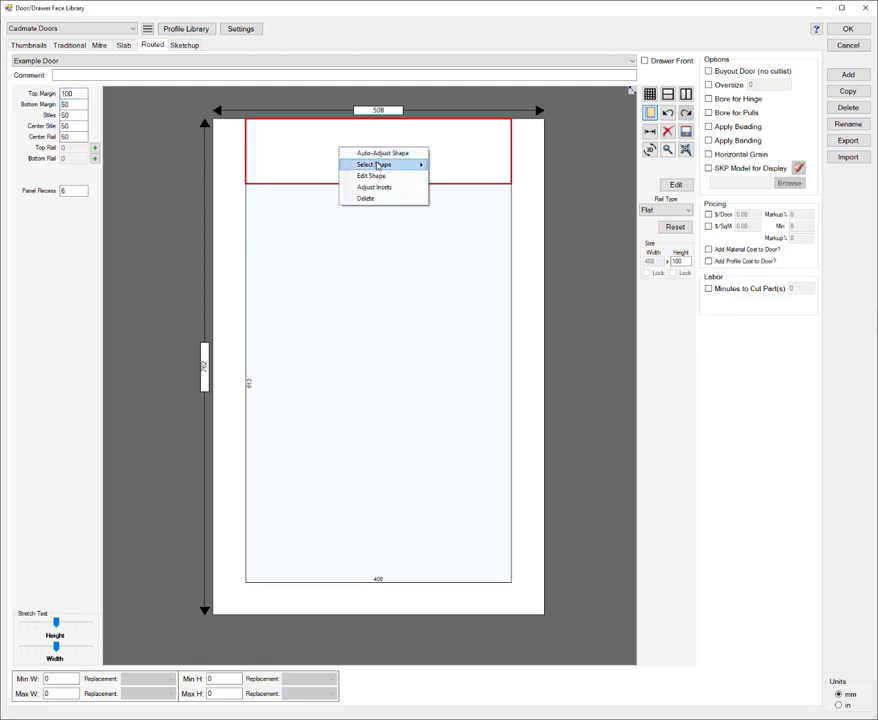
mouse_move(377, 166)
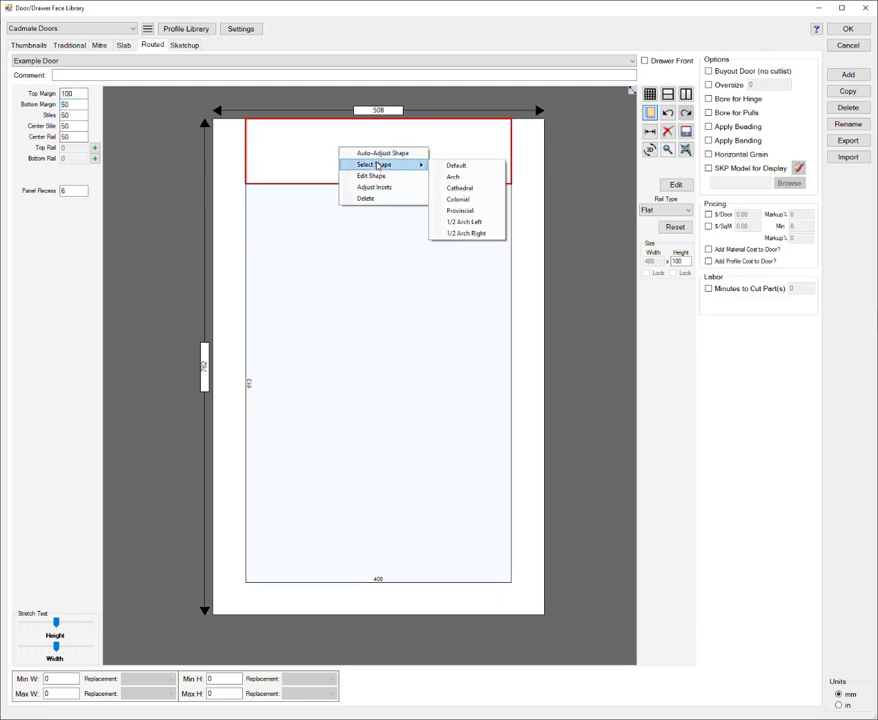
left_click(481, 181)
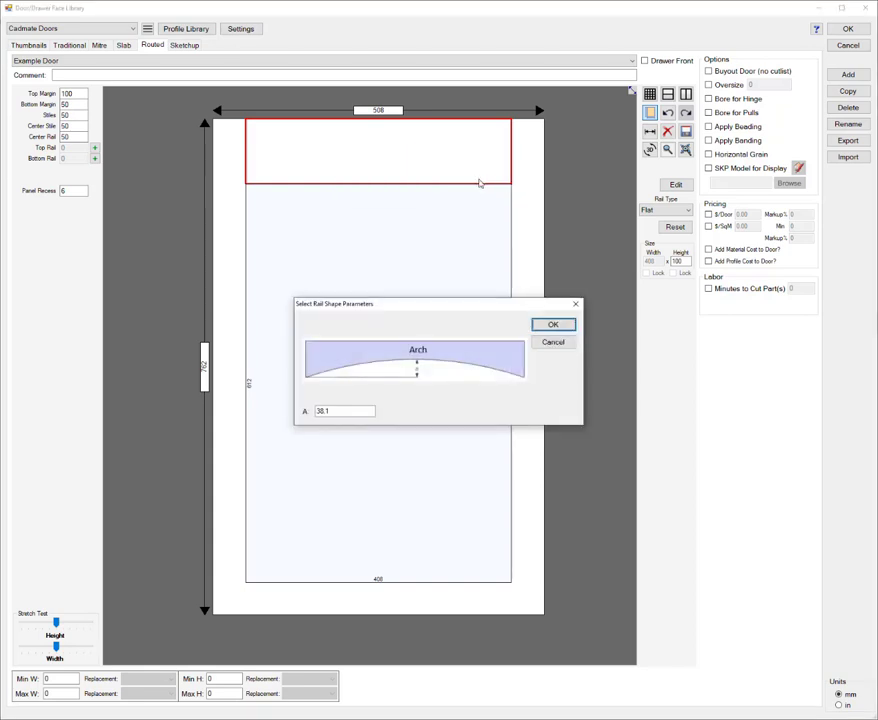
left_click_drag(350, 411, 310, 411)
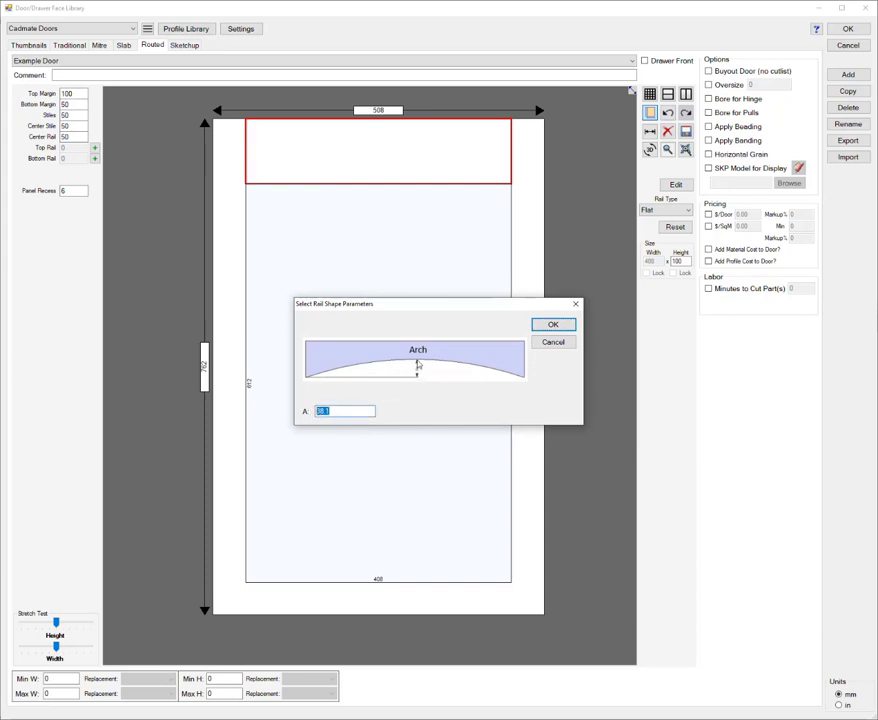
type("50")
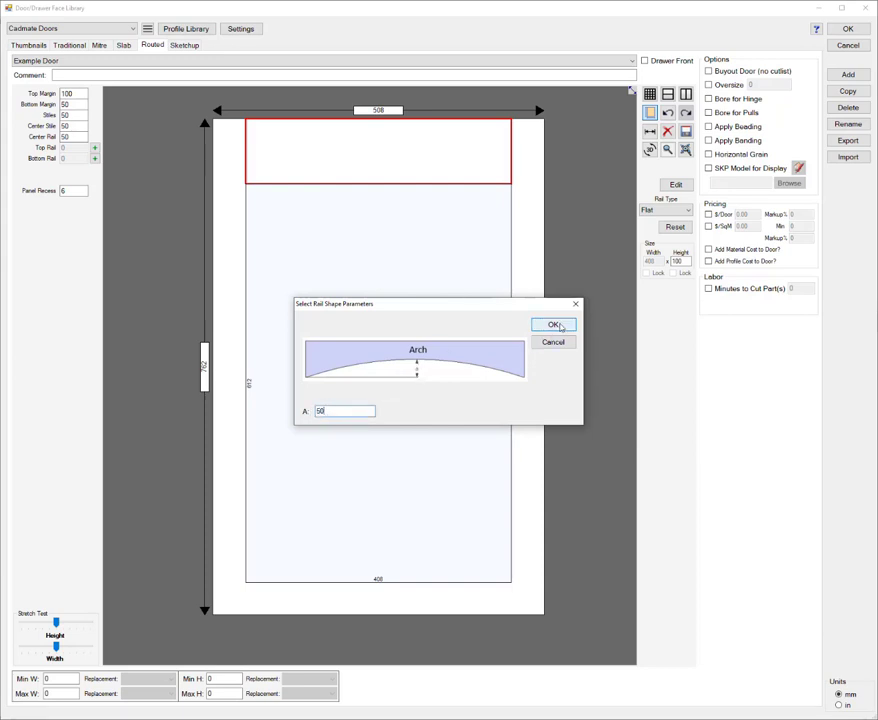
left_click(553, 325)
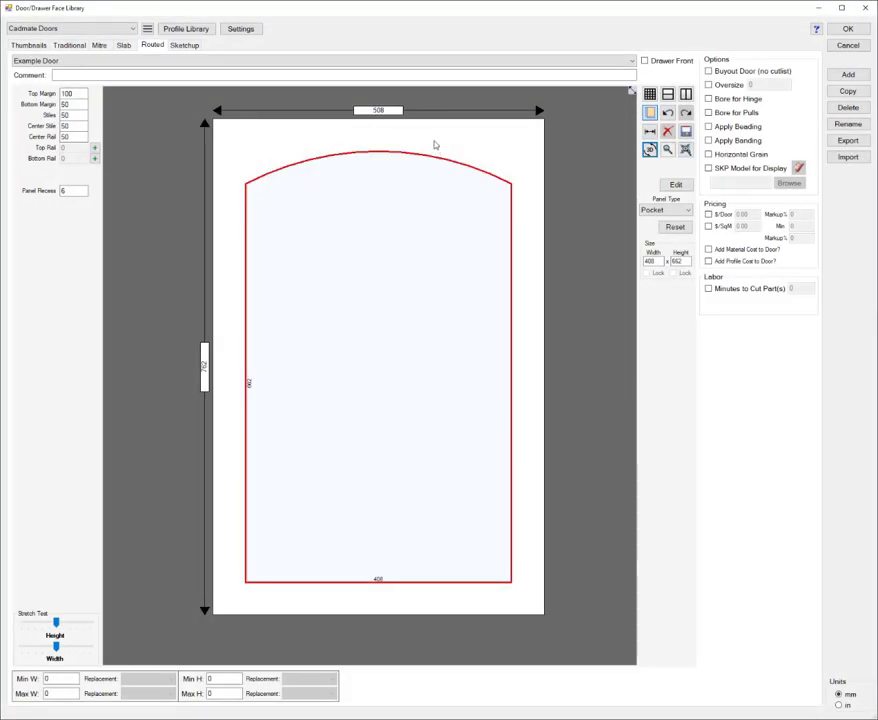
Step: Change the top rail's shape to Cathedral, keeping the default A and B parameters
left_click(434, 144)
right_click(435, 142)
mouse_move(468, 157)
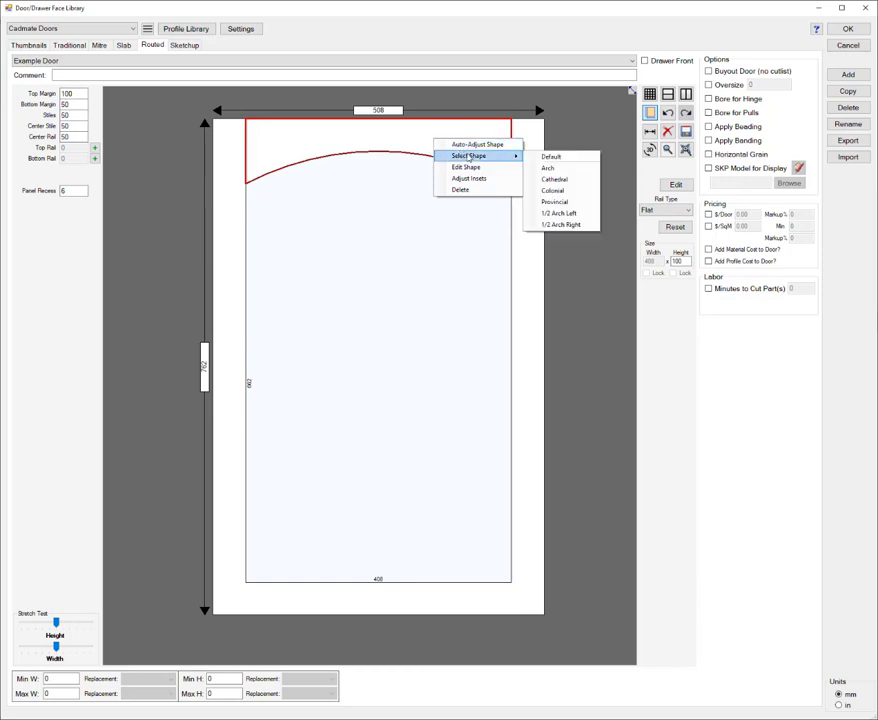
left_click(557, 180)
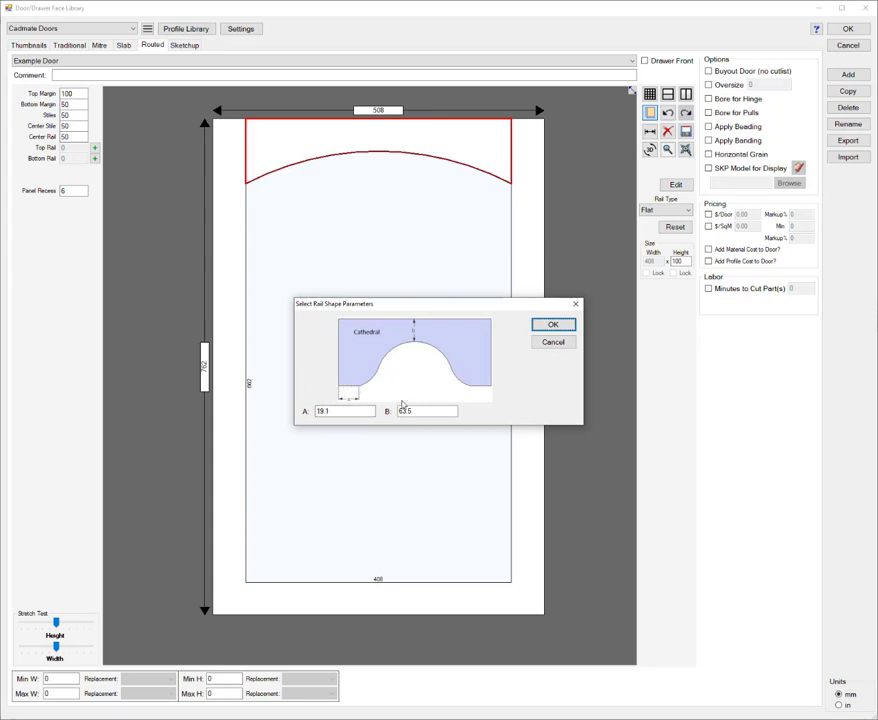
left_click(553, 324)
Step: Resize the center panel to 500 mm wide and 720 mm high
left_click(470, 267)
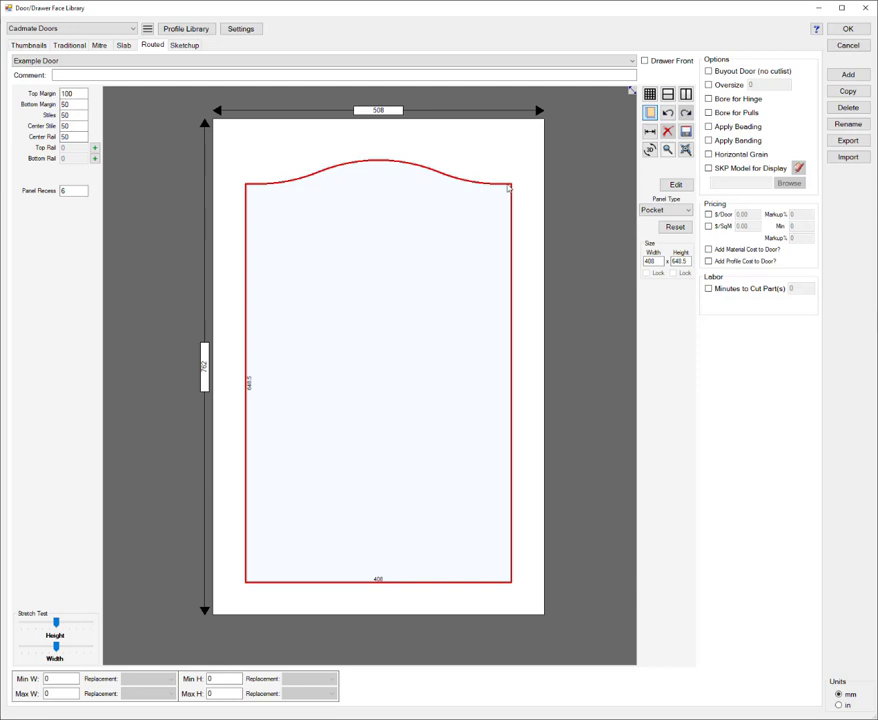
type("500")
left_click(687, 262)
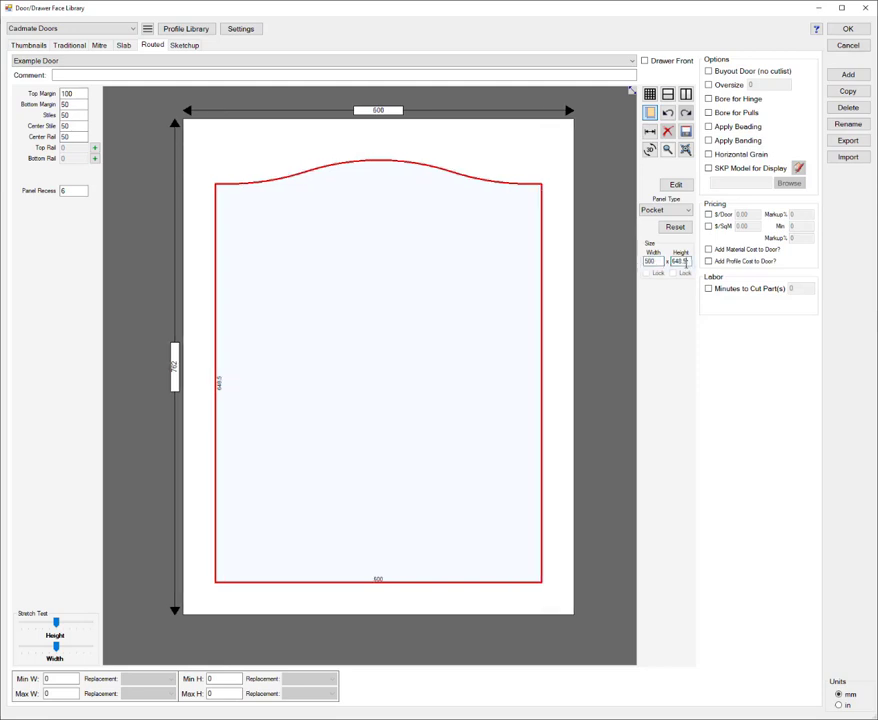
double_click(684, 261)
type("720")
left_click(651, 261)
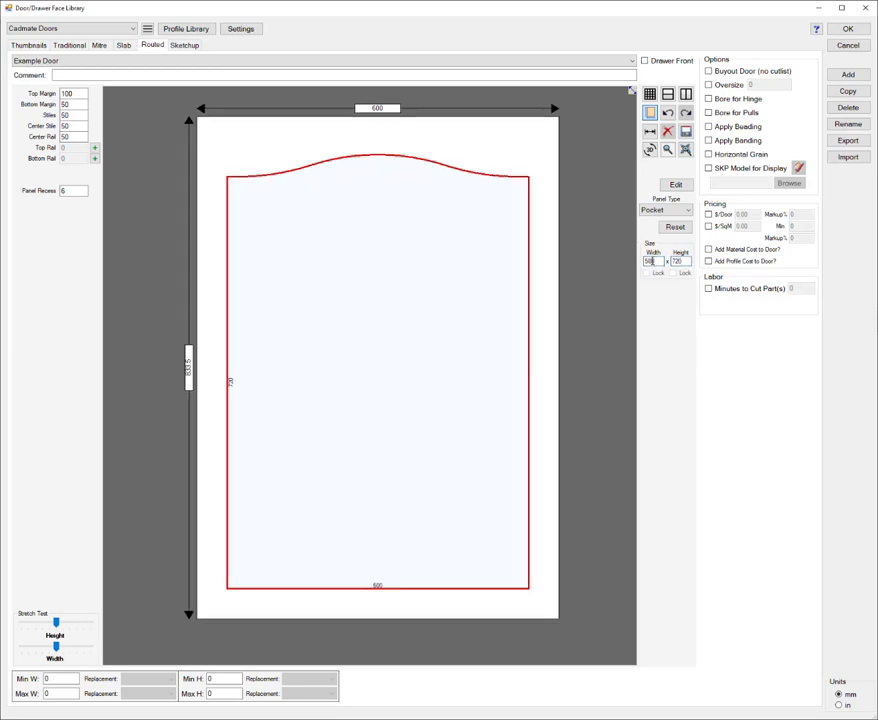
Step: Switch the top rail to the Colonial shape with its default A and B parameters
left_click(476, 150)
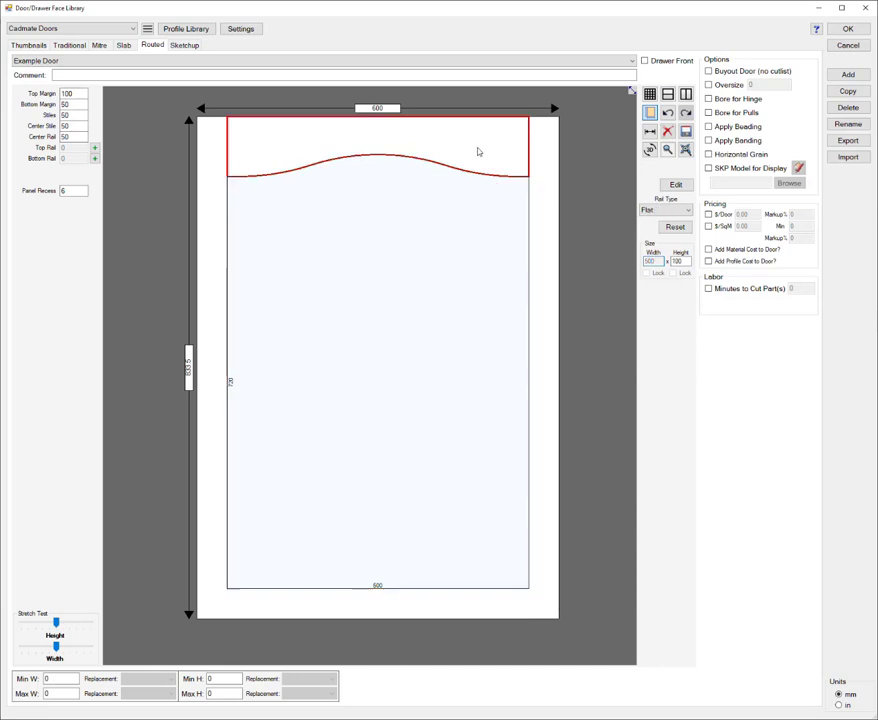
right_click(477, 150)
mouse_move(527, 167)
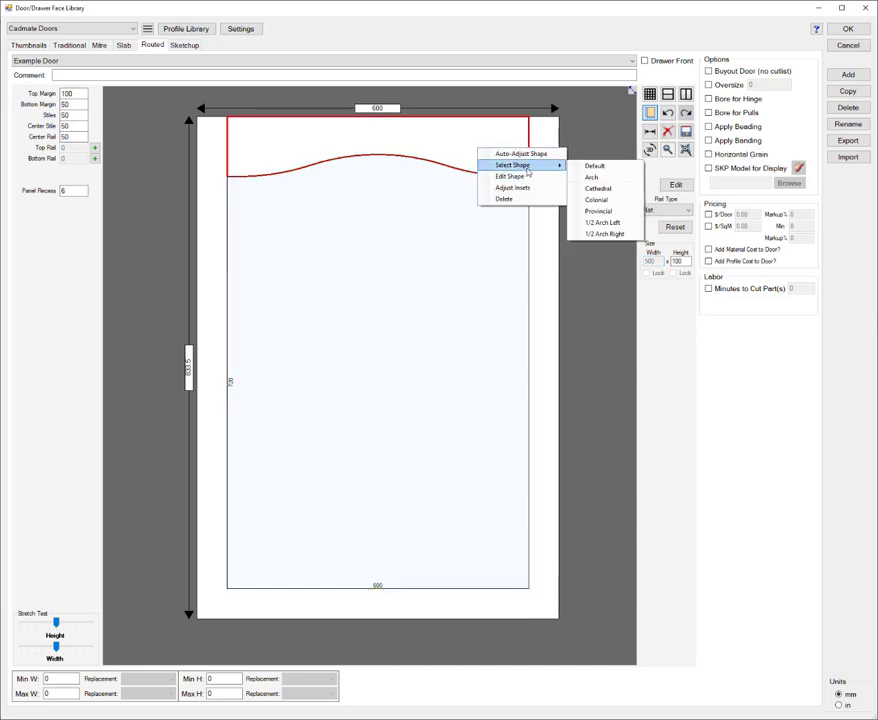
left_click(604, 200)
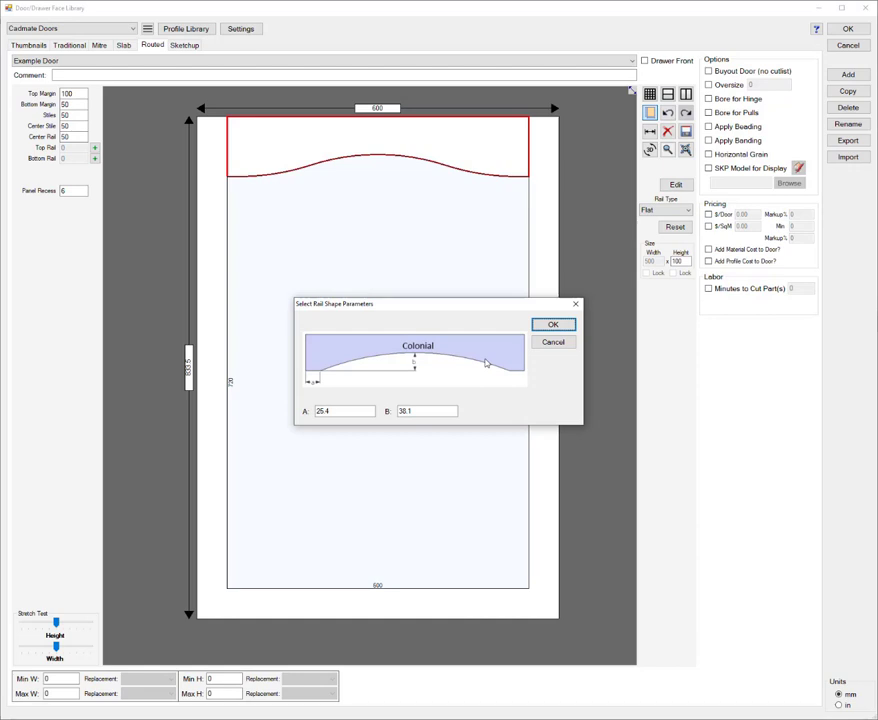
left_click(554, 326)
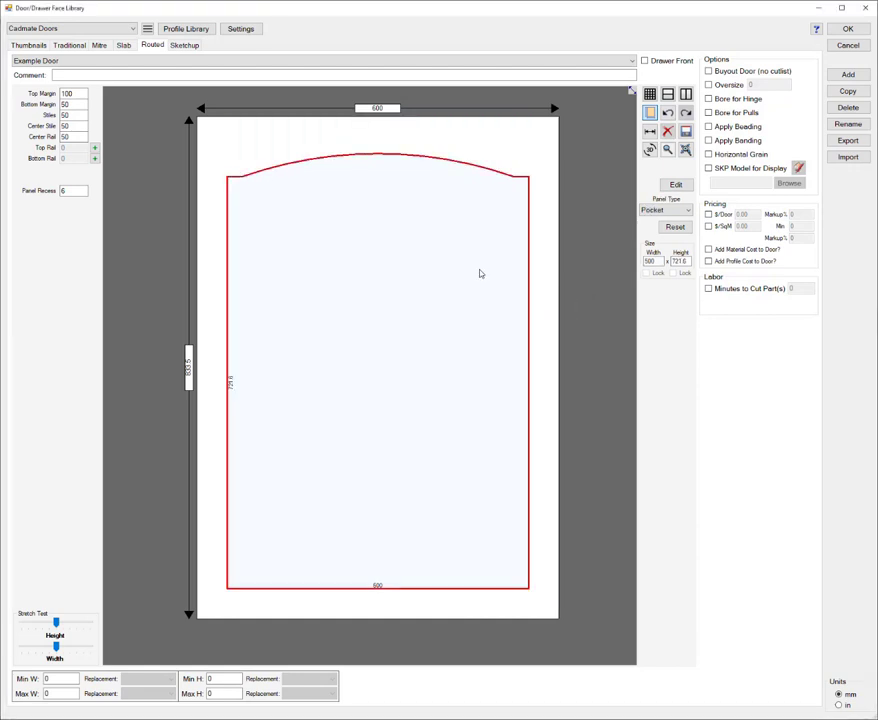
Step: Give the top rail the Provincial shape with parameter A set to 50 mm
left_click(482, 150)
right_click(481, 148)
mouse_move(532, 166)
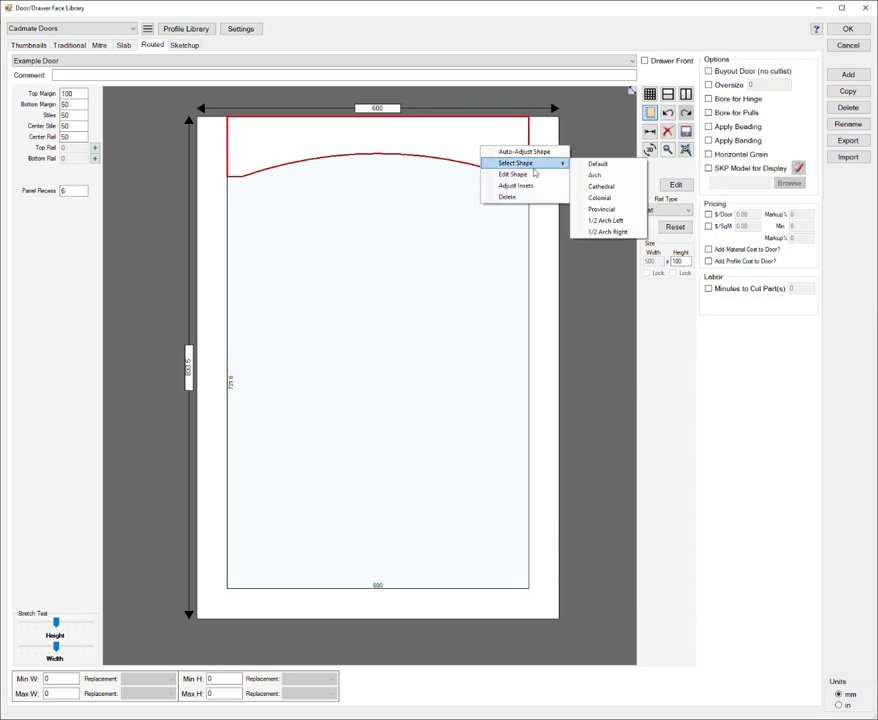
left_click(610, 211)
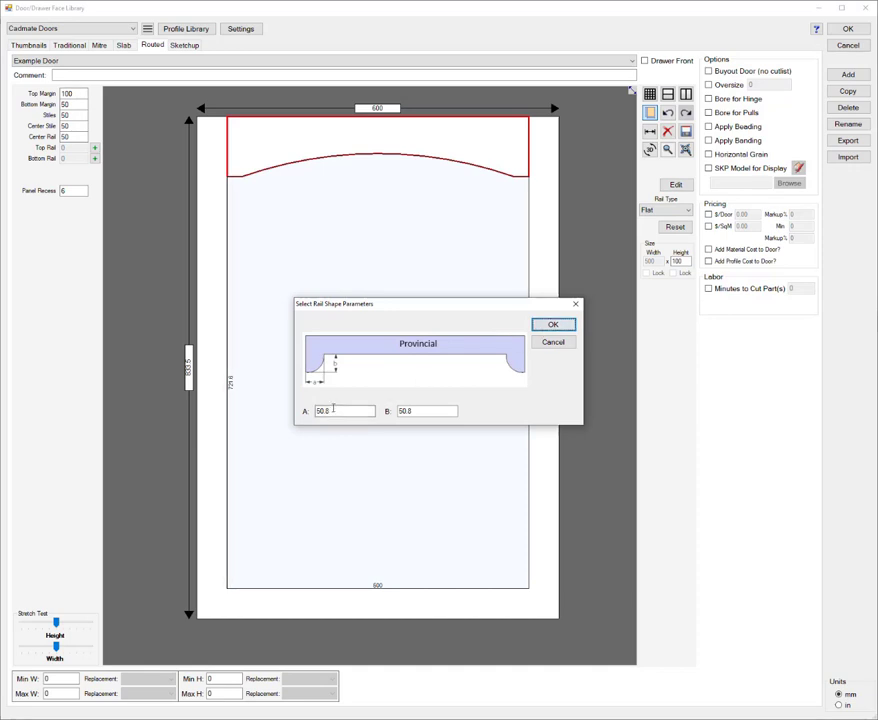
double_click(337, 410)
type("50")
left_click(553, 325)
left_click(480, 279)
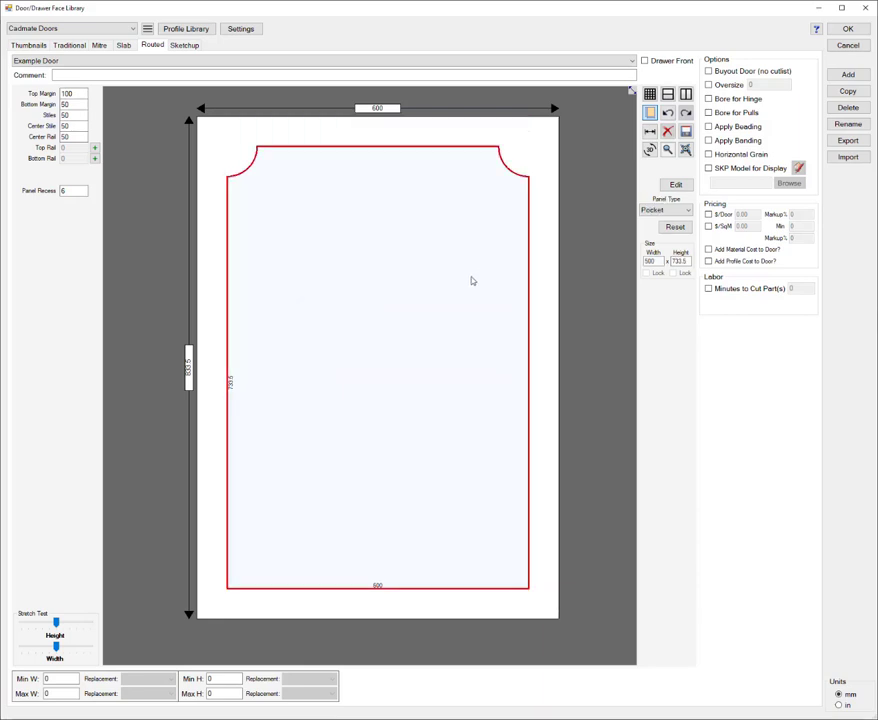
left_click(543, 327)
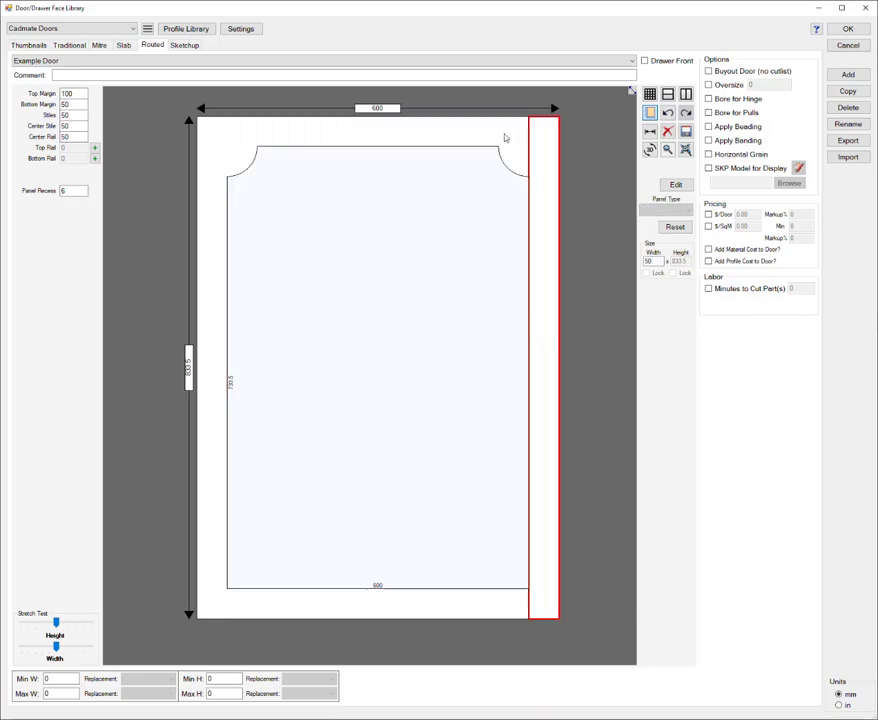
Step: Preview the door in 3D and set its bottom margin to 100 mm
left_click(649, 149)
mouse_move(587, 255)
left_mouse_down()
mouse_move(529, 251)
mouse_move(552, 251)
mouse_move(566, 263)
left_mouse_up()
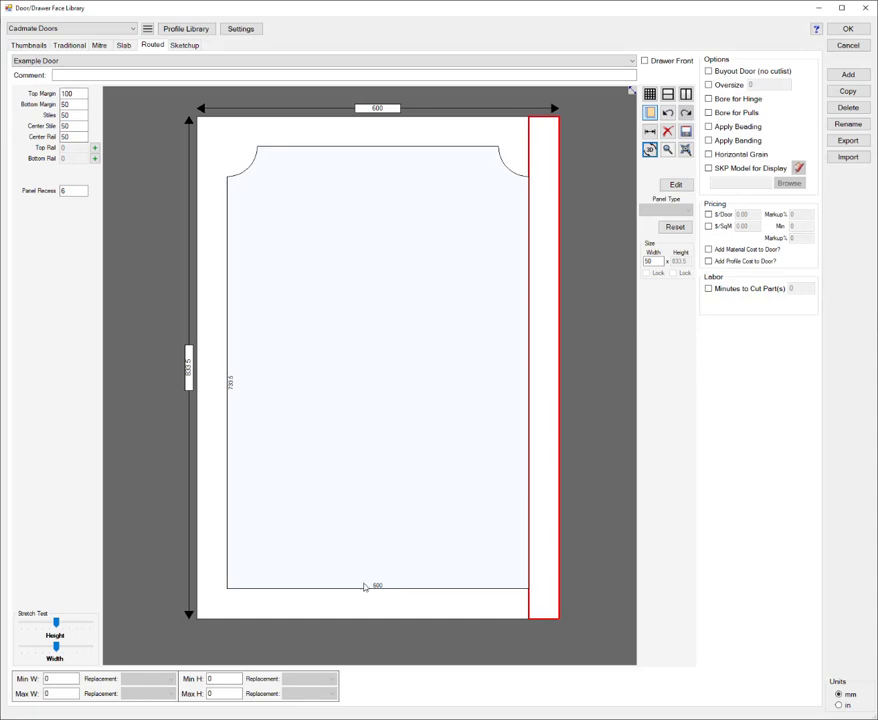
left_click(362, 600)
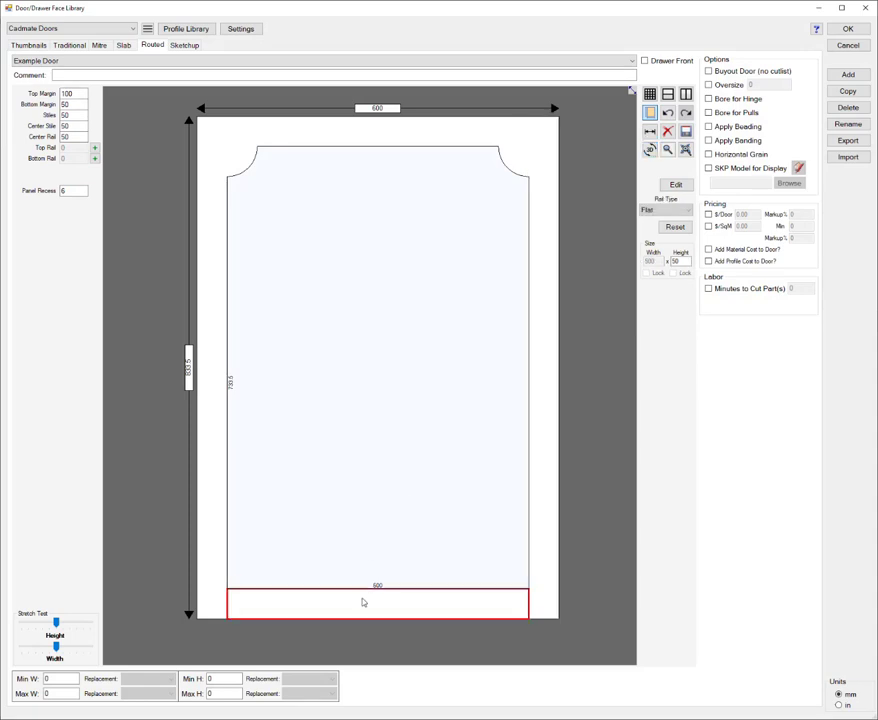
double_click(78, 106)
type("1")
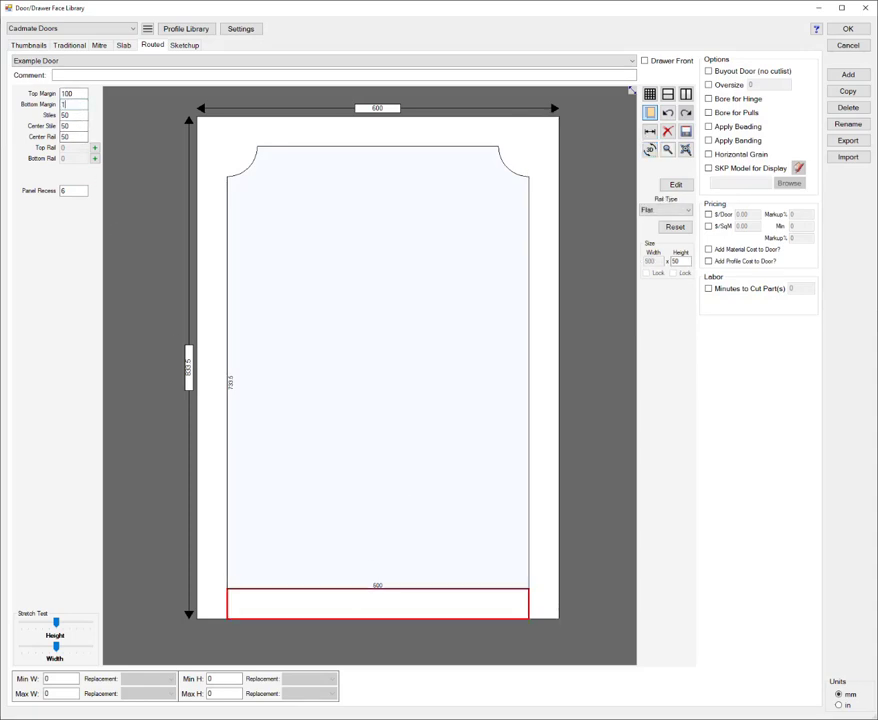
type("00")
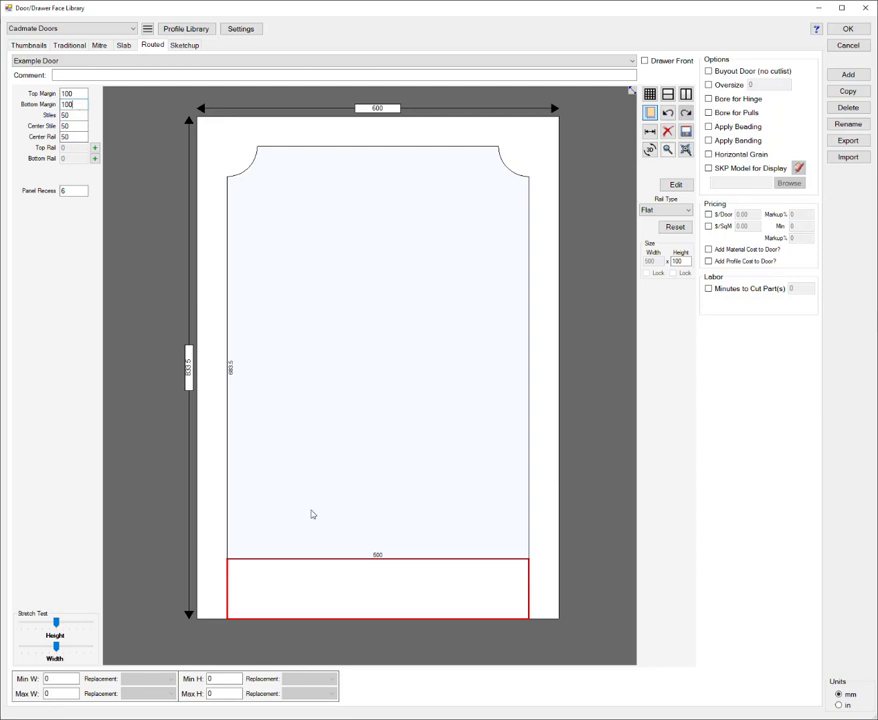
Step: Give the bottom rail the Provincial shape with parameters A and B set to 50 mm, and inspect the door in 3D
right_click(337, 592)
mouse_move(421, 610)
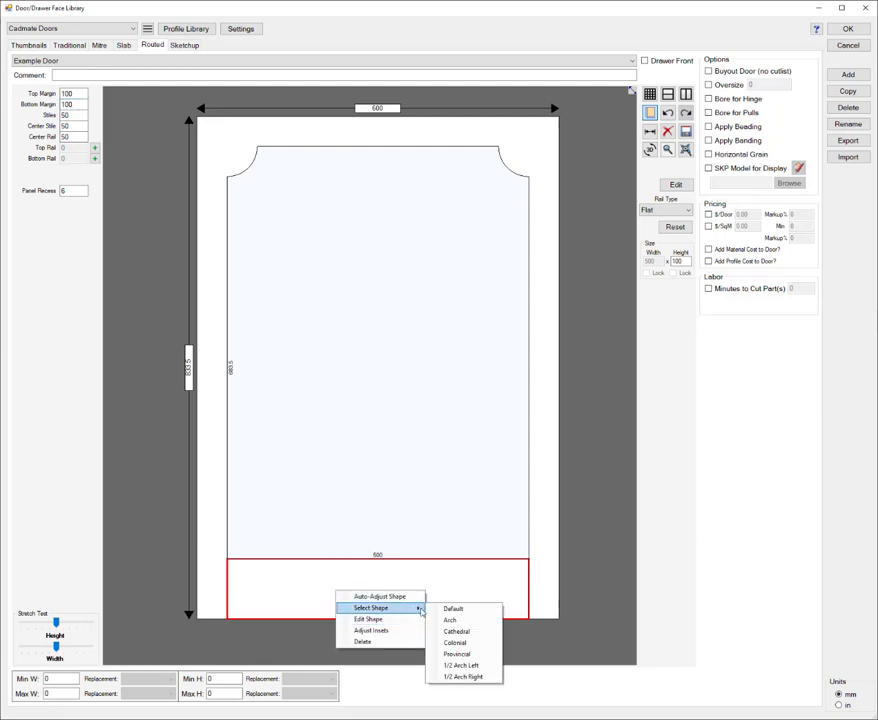
left_click(459, 653)
left_click_drag(348, 410, 272, 415)
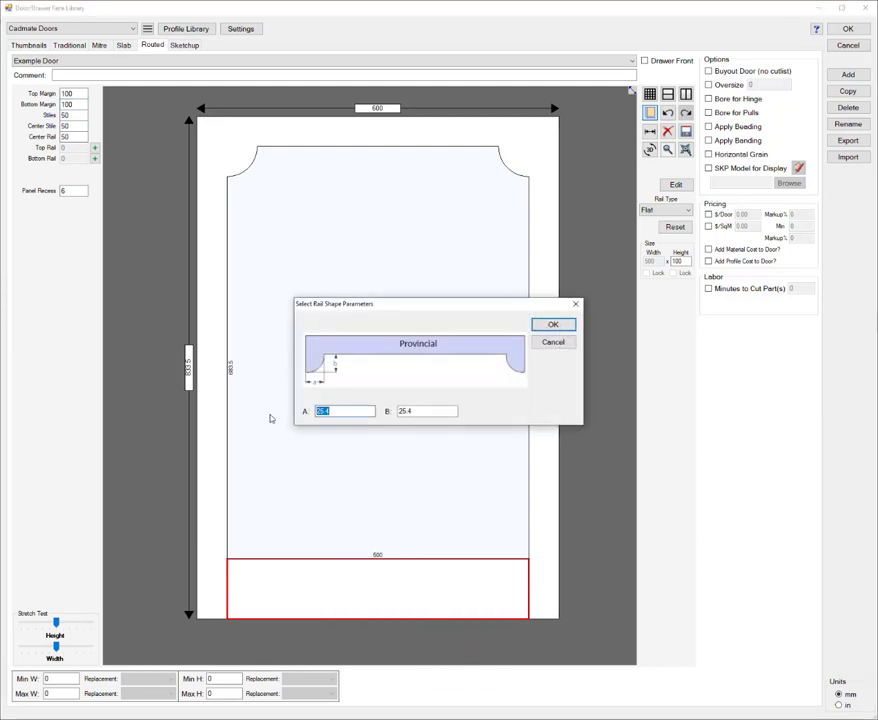
type("50")
key("Tab")
type("50")
left_click(552, 325)
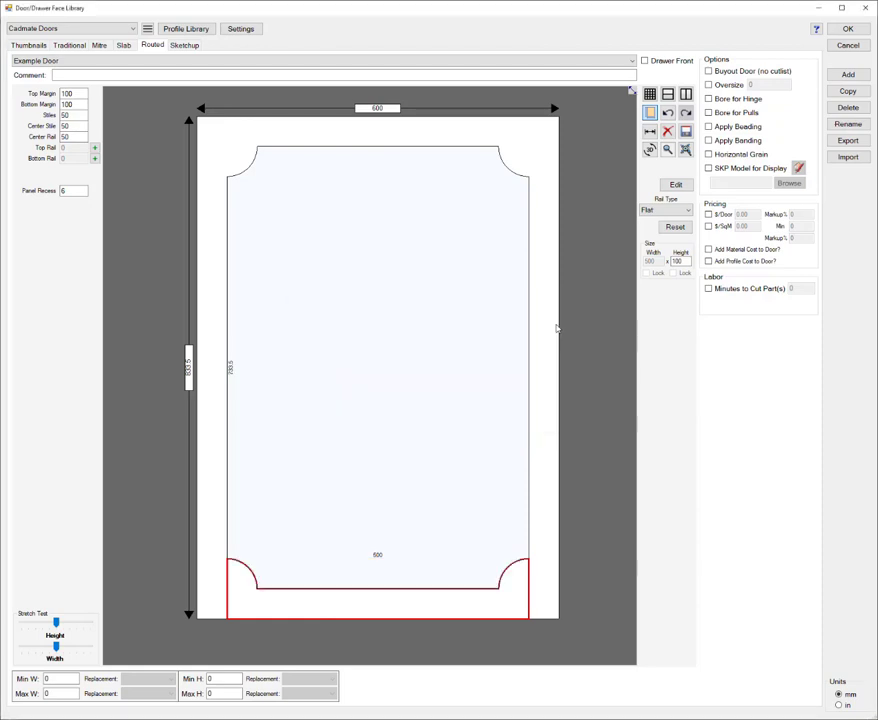
left_click(649, 149)
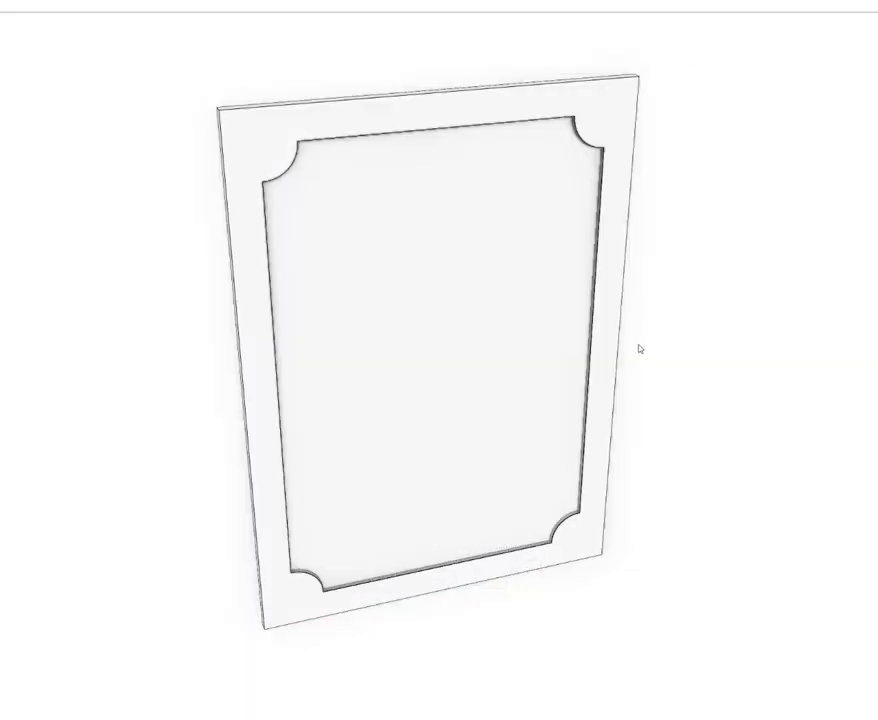
mouse_move(639, 347)
middle_mouse_down()
mouse_move(598, 347)
mouse_move(622, 331)
middle_mouse_up()
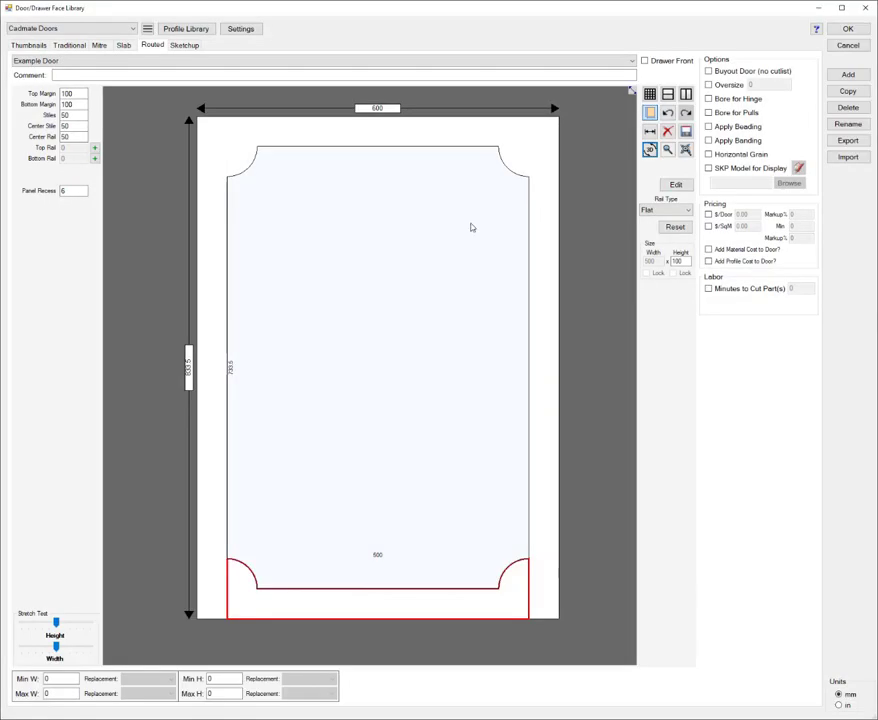
Step: Change the top rail to the 1/2 Arch Left shape, keeping the default parameters A 101.6 and B 63.5
left_click(377, 282)
right_click(393, 137)
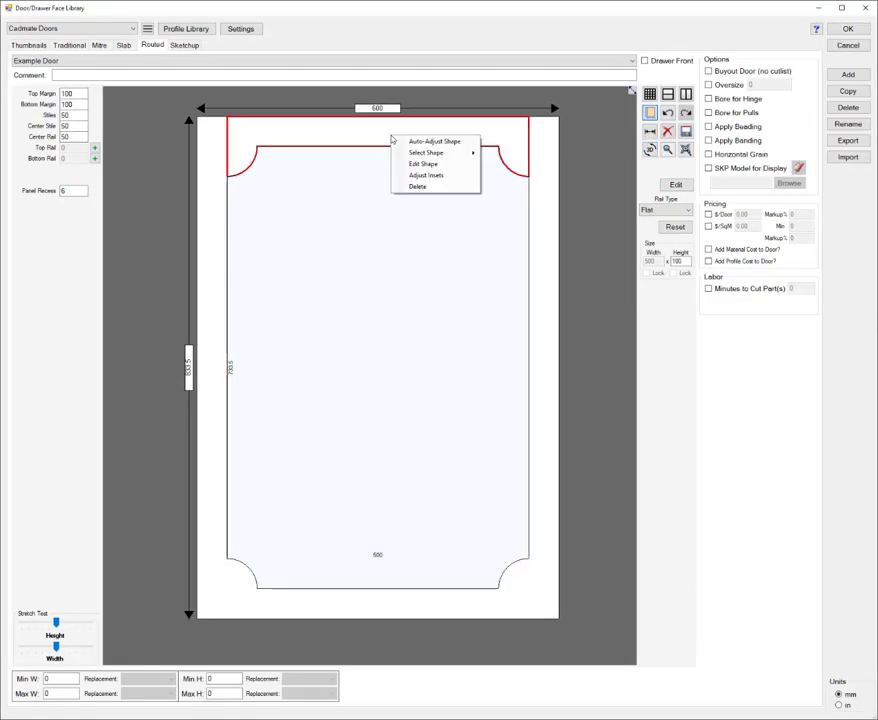
mouse_move(440, 152)
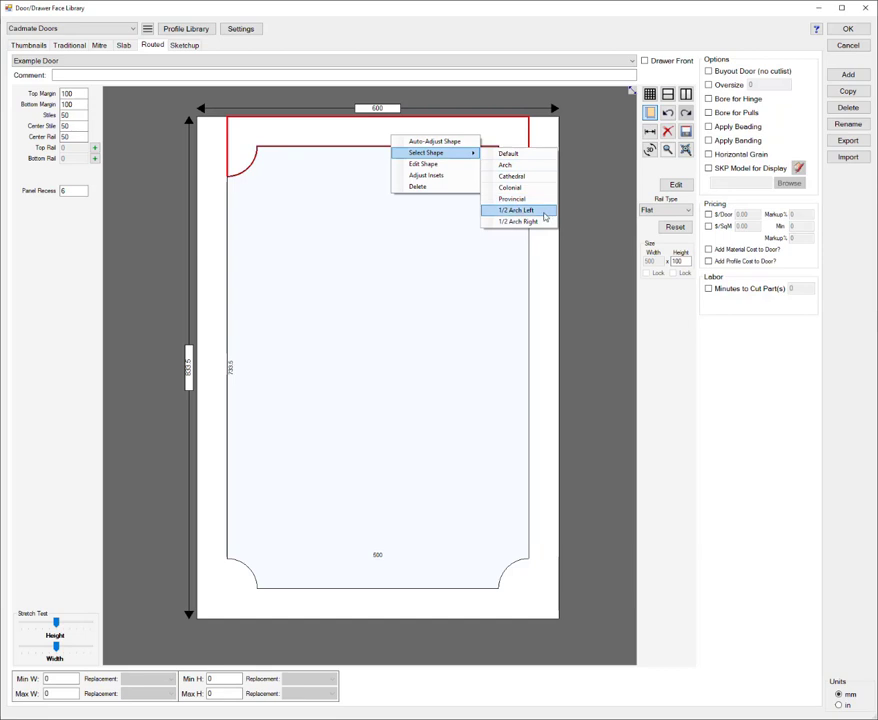
left_click(517, 210)
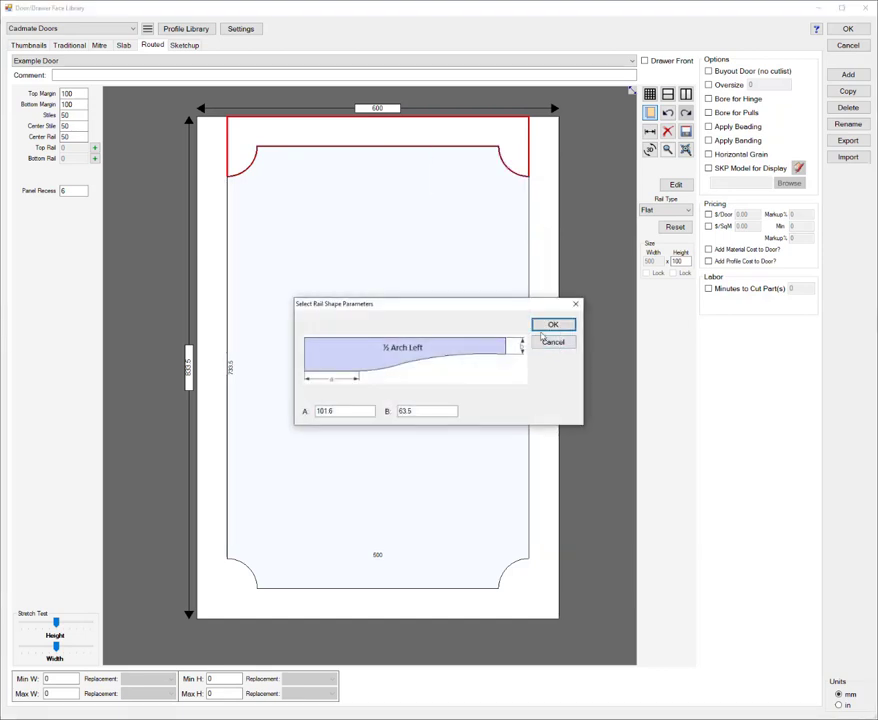
left_click(551, 328)
left_click(457, 386)
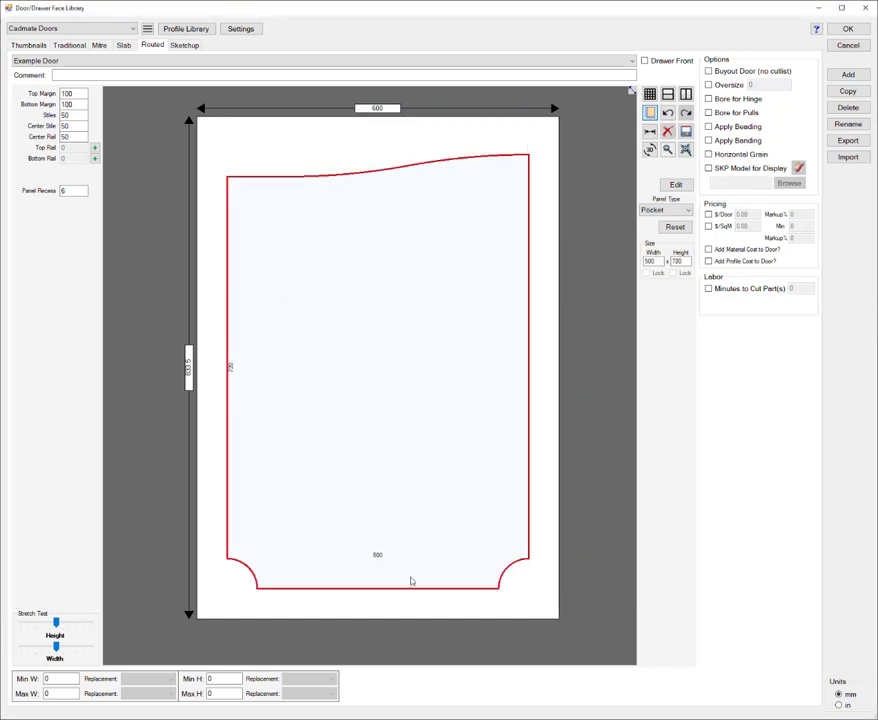
Step: Apply the 1/2 Arch Left shape to the bottom rail with the default parameters A 25.4 and B 25.4, and inspect the door in 3D
left_click(408, 607)
right_click(408, 607)
mouse_move(450, 620)
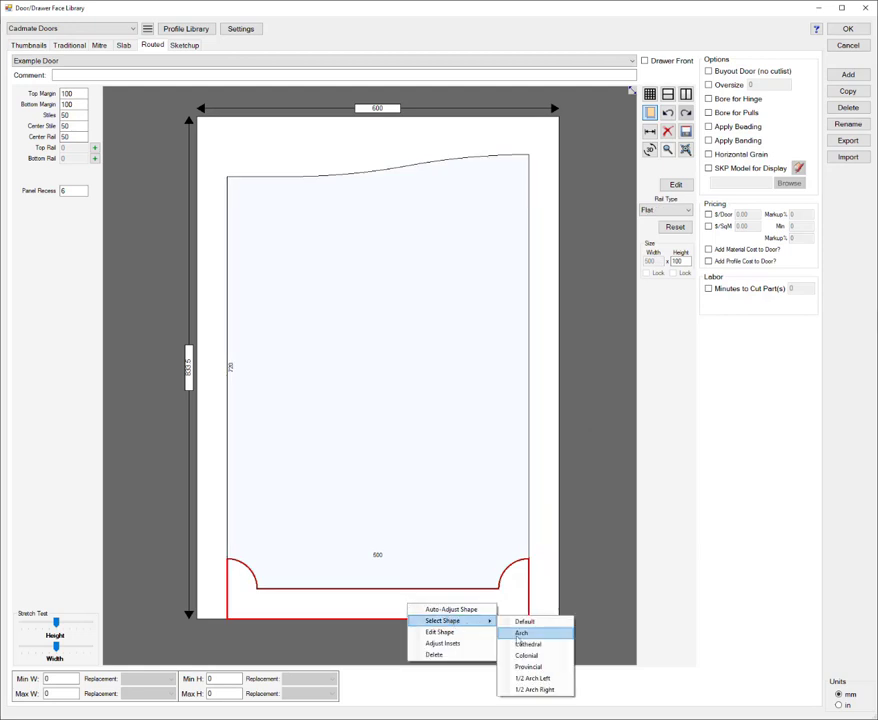
left_click(545, 681)
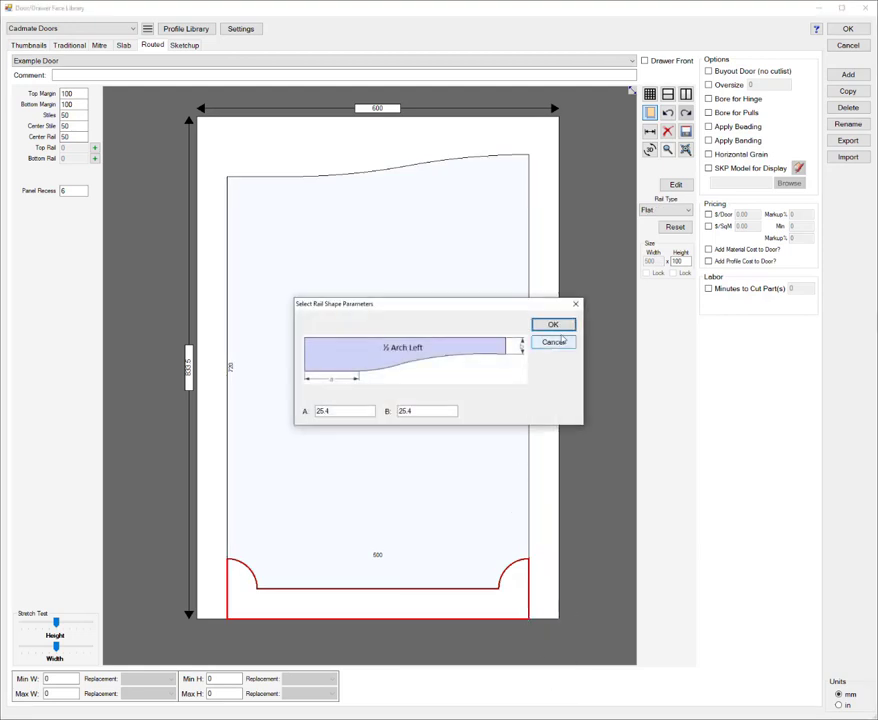
left_click(557, 324)
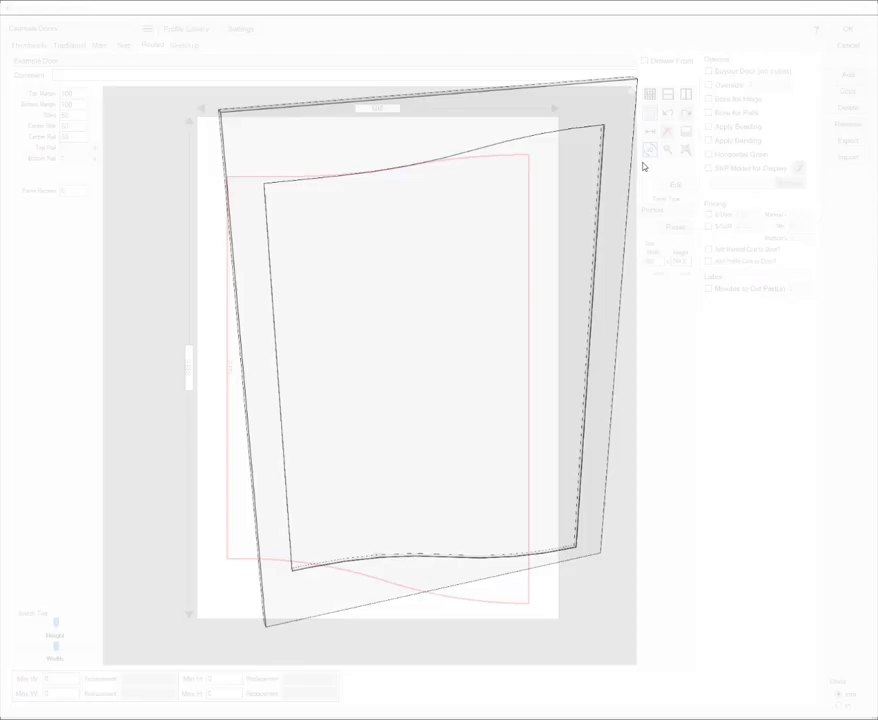
left_click(649, 149)
mouse_move(598, 341)
left_mouse_down()
mouse_move(555, 329)
mouse_move(609, 327)
mouse_move(592, 330)
left_mouse_up()
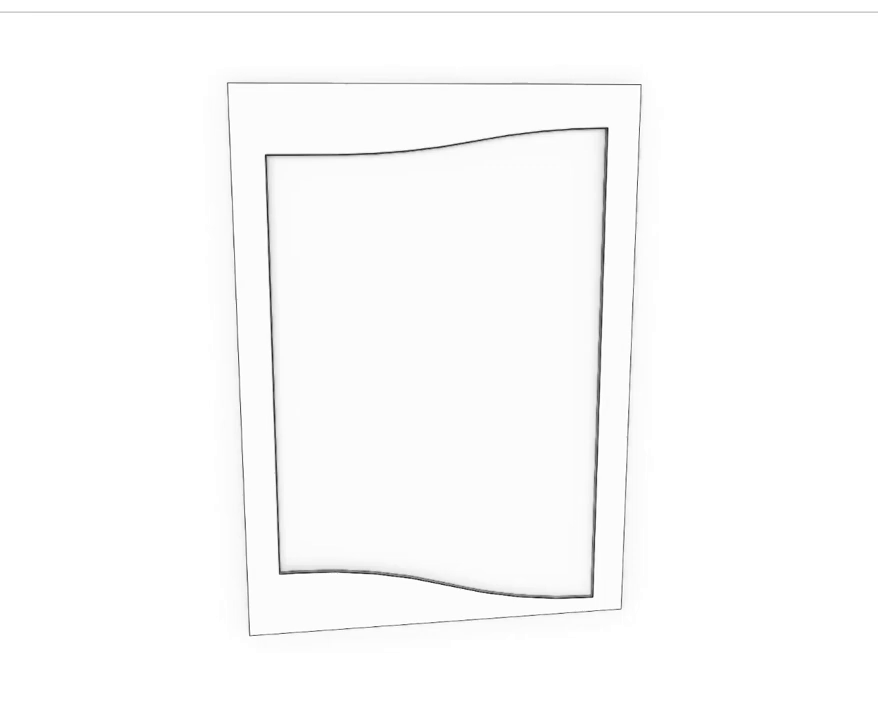
key("Escape")
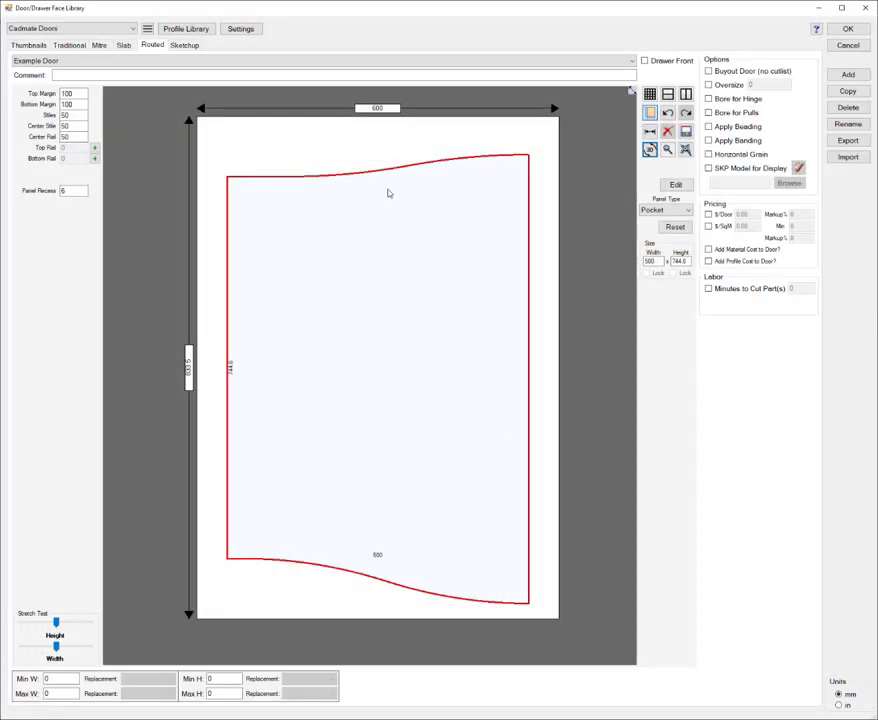
Step: Switch the top rail to the 1/2 Arch Right shape with its default parameters
right_click(384, 148)
mouse_move(417, 163)
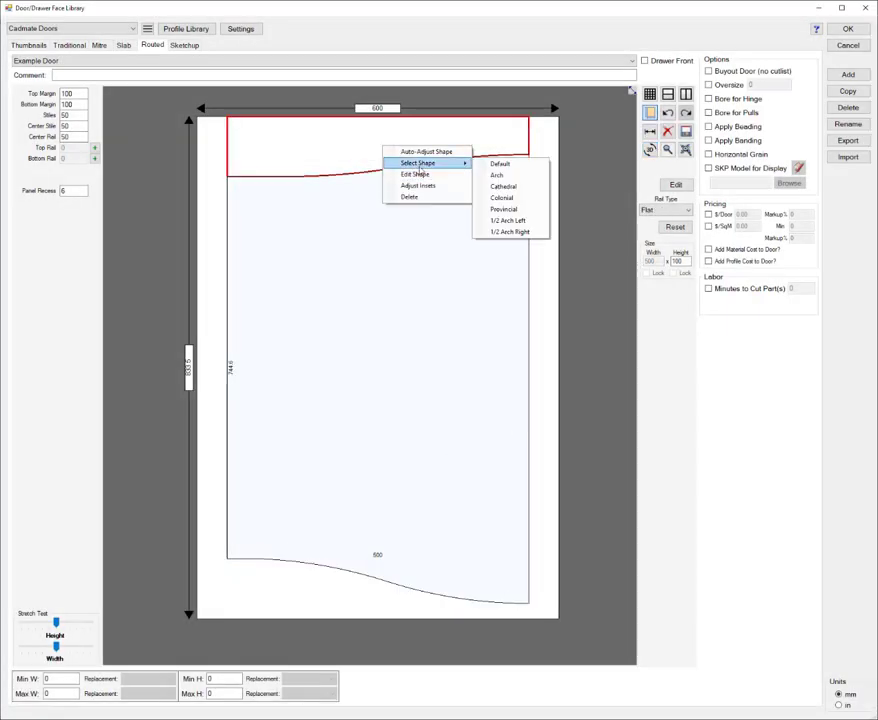
left_click(510, 231)
left_click(552, 326)
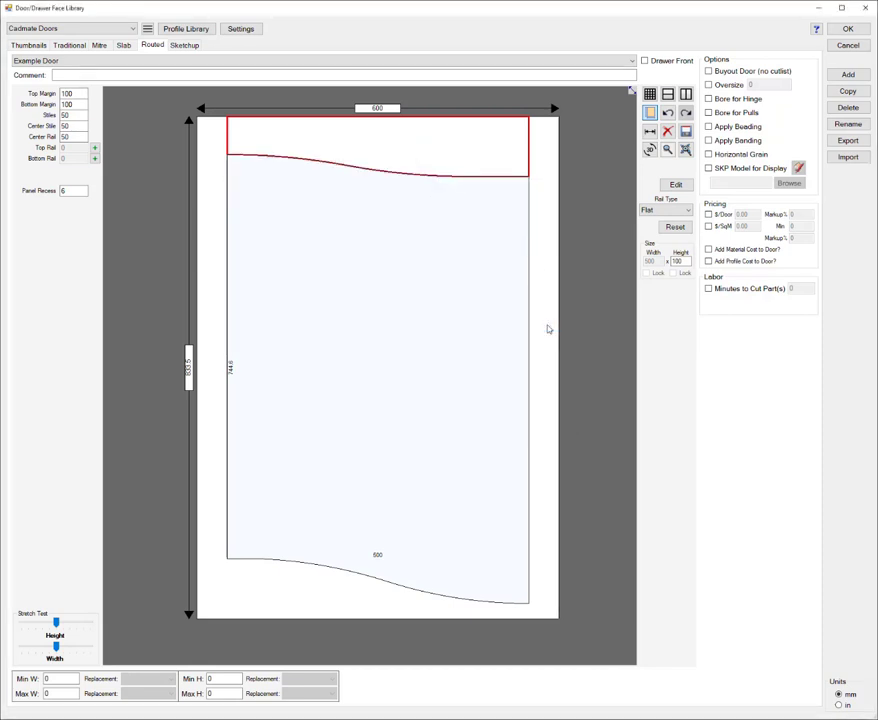
left_click(477, 354)
left_click(541, 362)
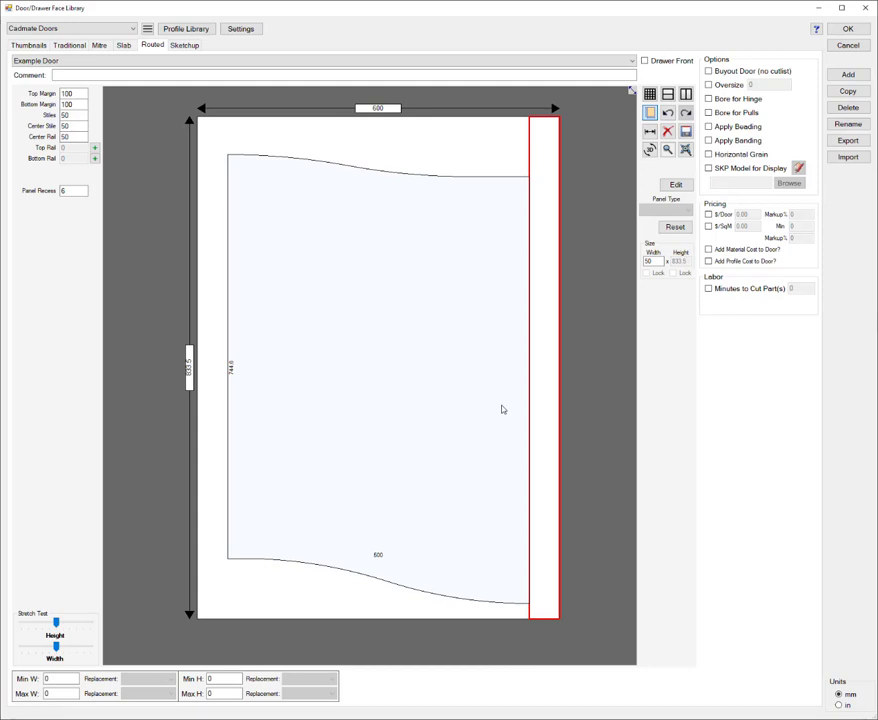
Step: Reset both the top rail and the bottom rail to the Default shape
left_click(390, 137)
right_click(390, 137)
mouse_move(468, 151)
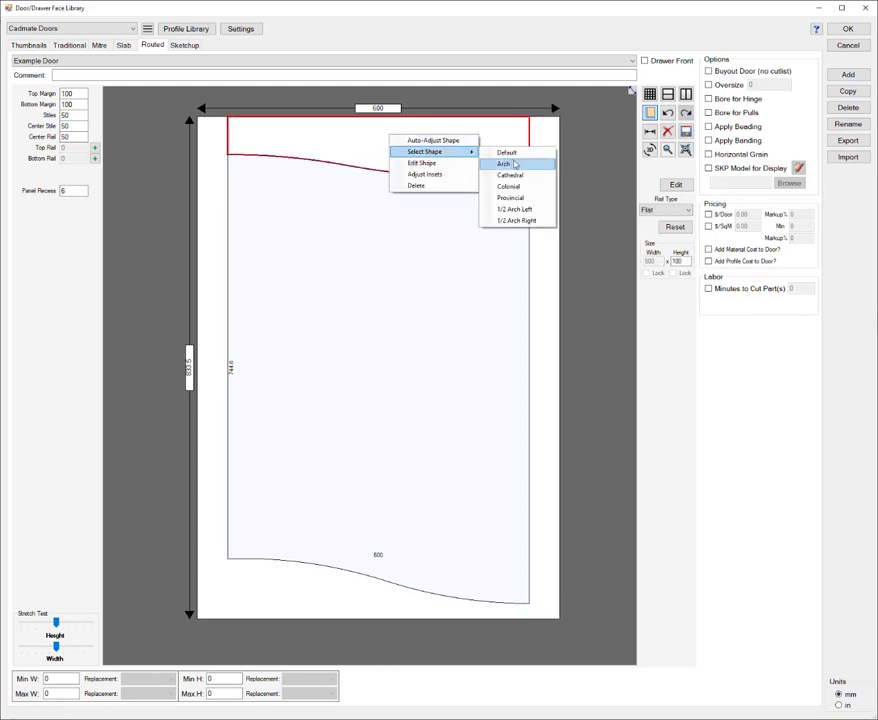
left_click(506, 152)
left_click(370, 604)
right_click(370, 604)
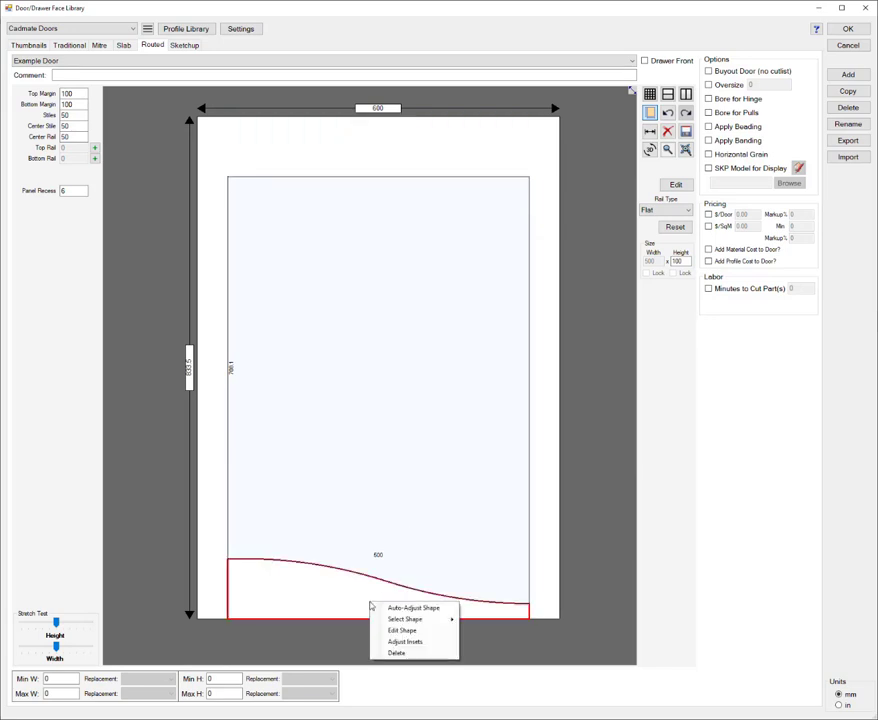
mouse_move(450, 619)
left_click(484, 620)
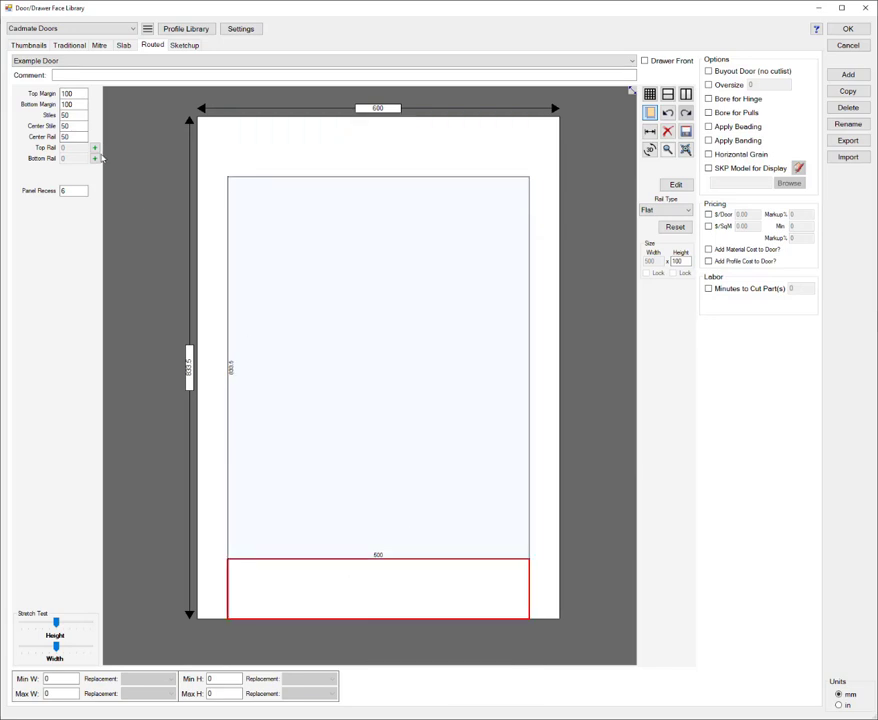
Step: Set the door's top and bottom margins to 50 mm each and select the center panel
double_click(77, 95)
type("50")
key("Tab")
type("50")
key("Tab")
left_click(418, 304)
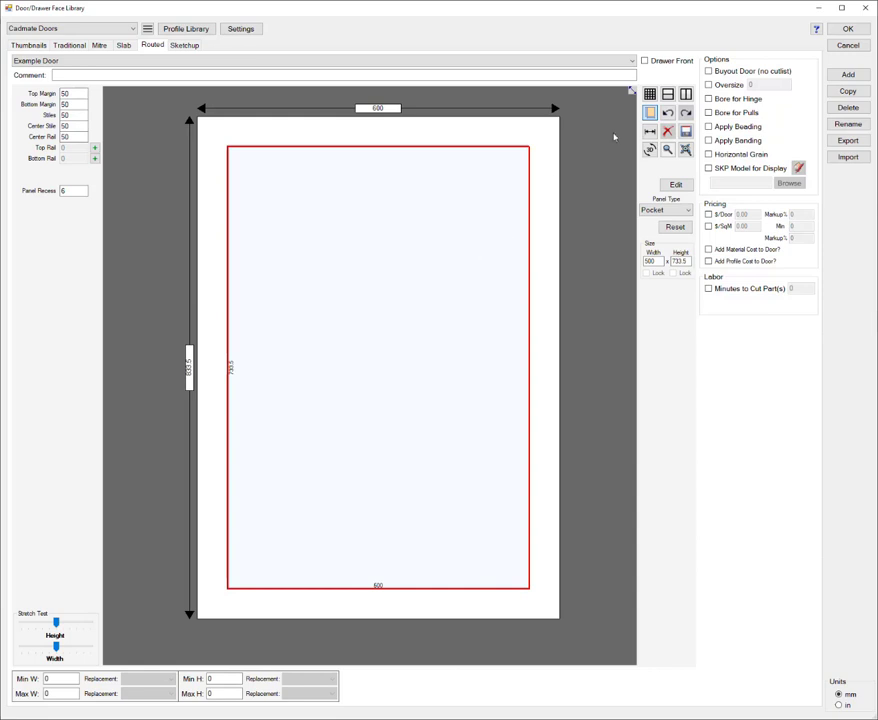
Step: Divide the pocket panel with a horizontal center rail, try a center rail of 100 mm, and set it back to 50 mm
left_click(669, 95)
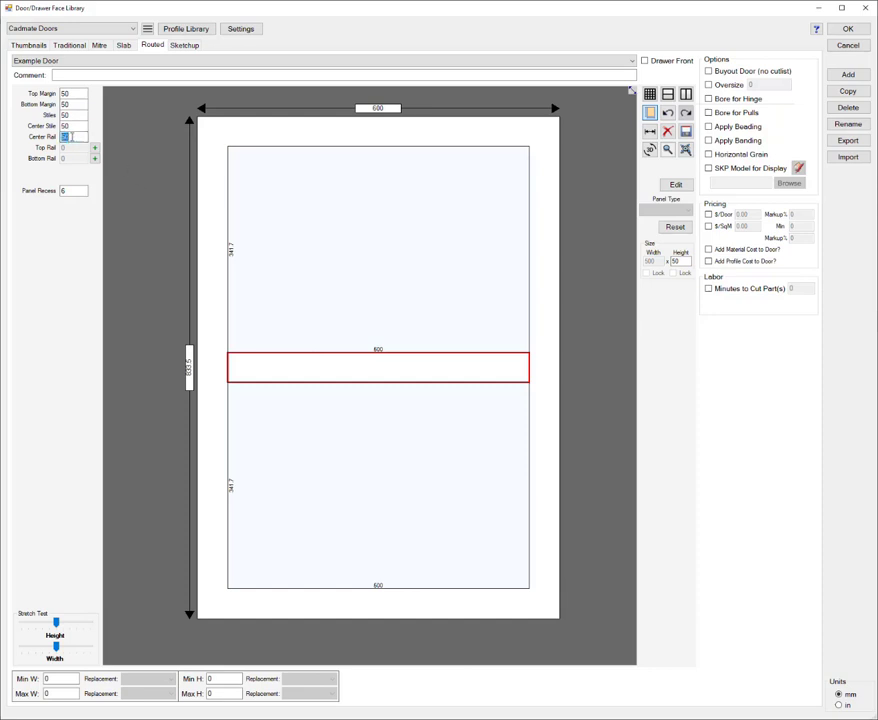
type("00")
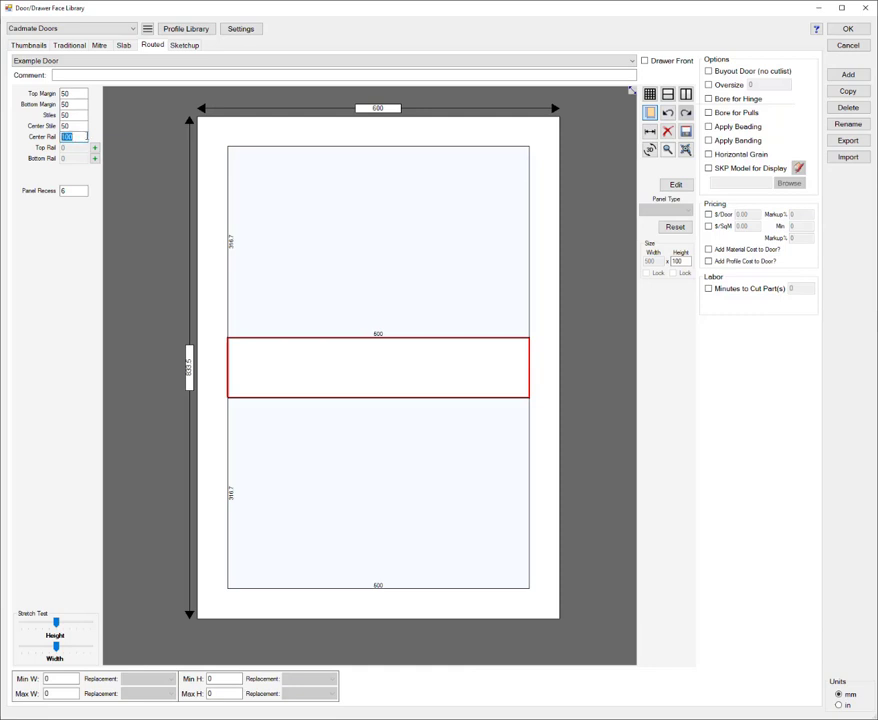
type("50")
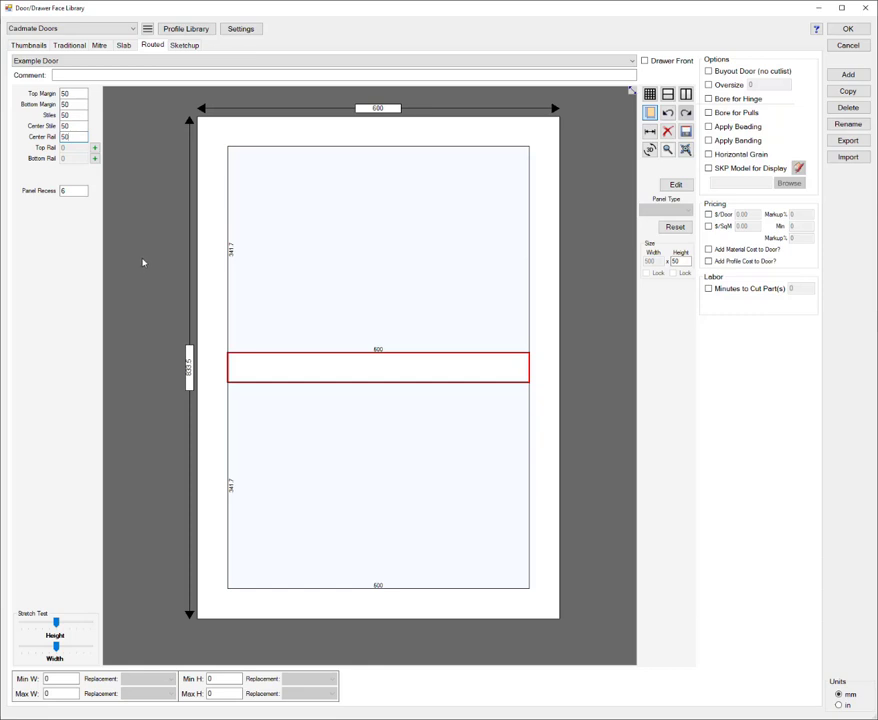
Step: Set the door's overall height to 2100 mm and the lower panel's height to 720 mm
left_click(193, 371)
left_click(190, 368)
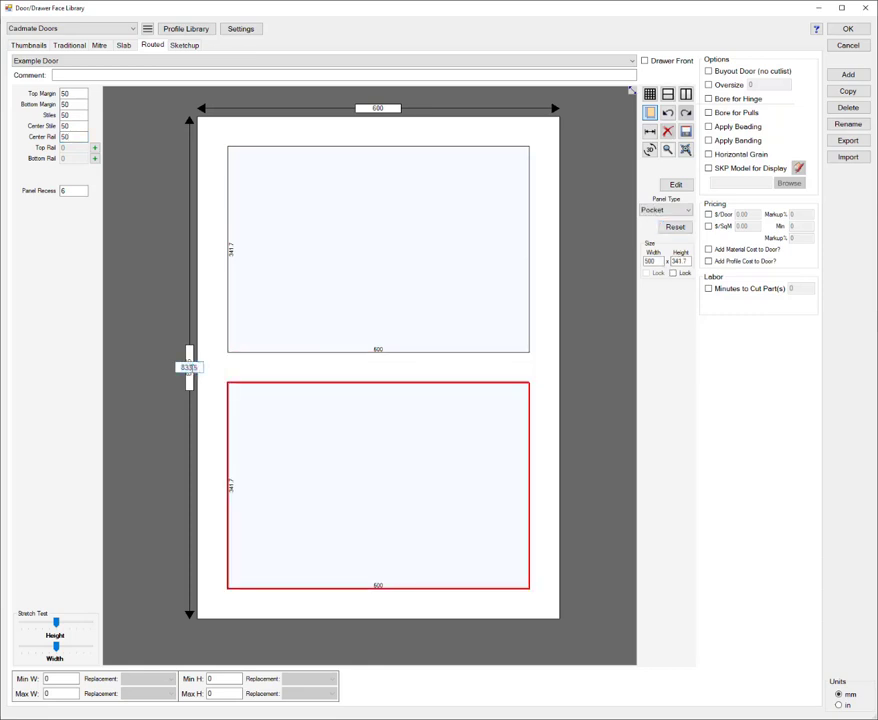
double_click(190, 368)
type("2100")
key("Return")
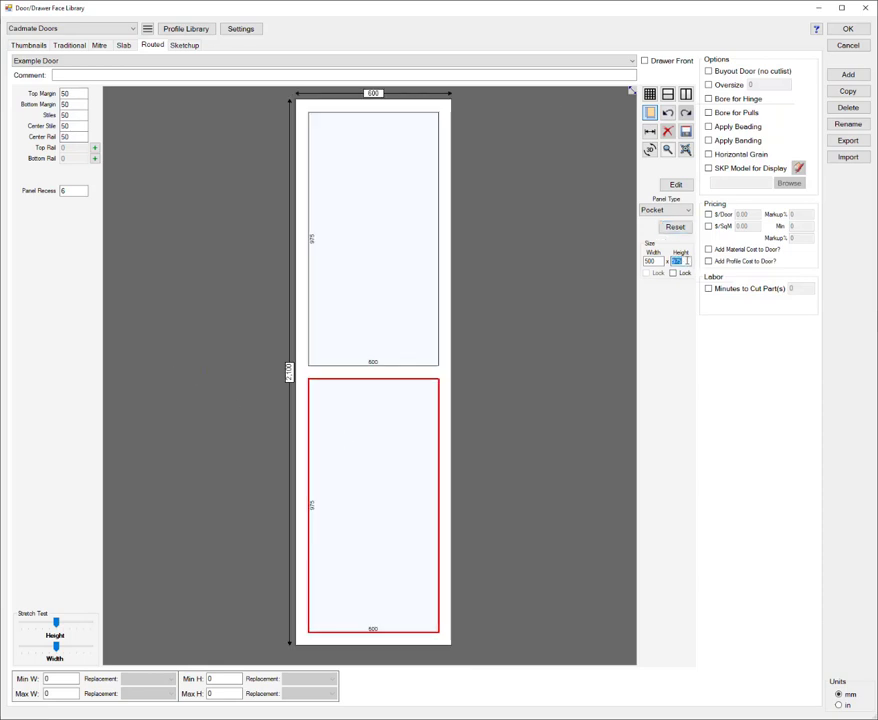
type("720")
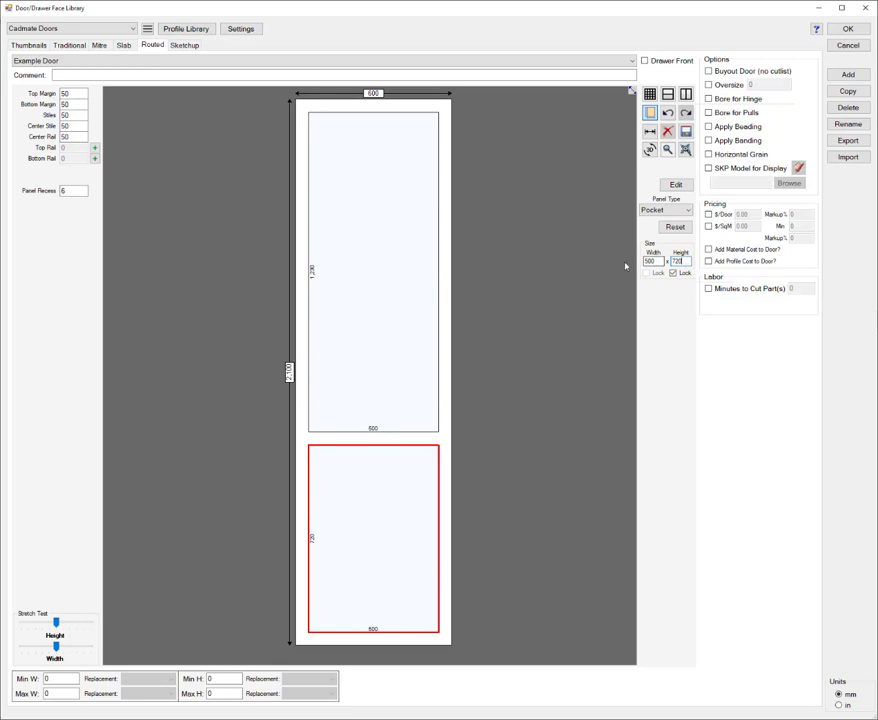
Step: Divide the upper panel with a horizontal rail and set the topmost panel's height to 700 mm
left_click(381, 224)
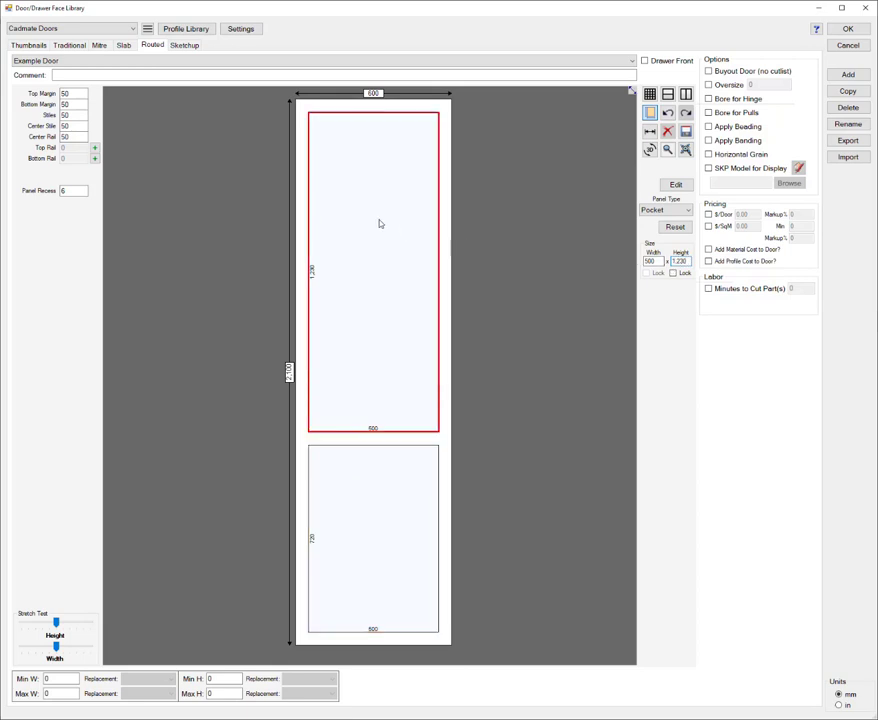
left_click(668, 94)
left_click(417, 184)
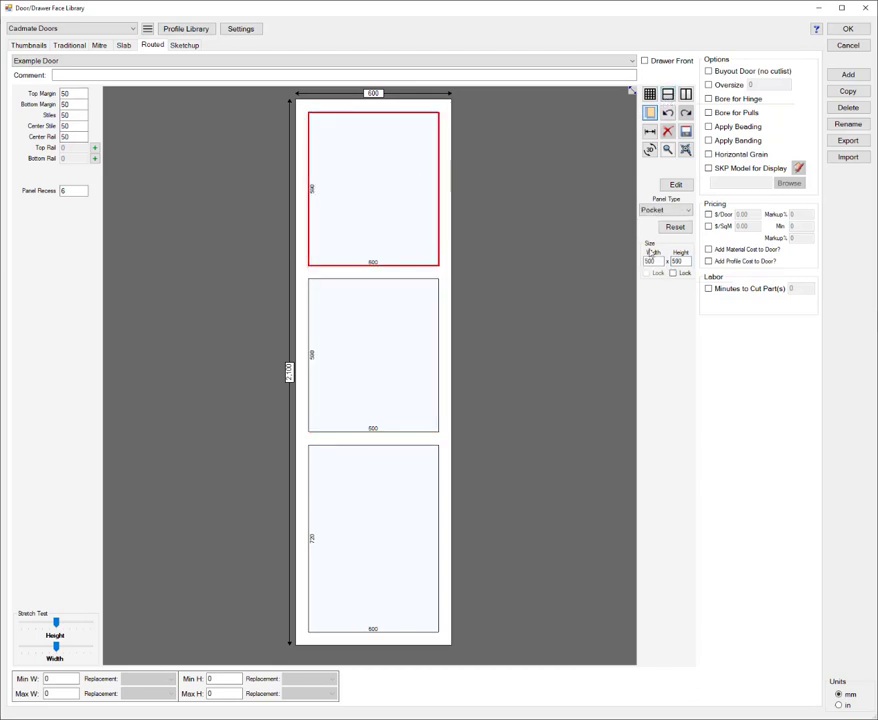
type("1")
key("Return")
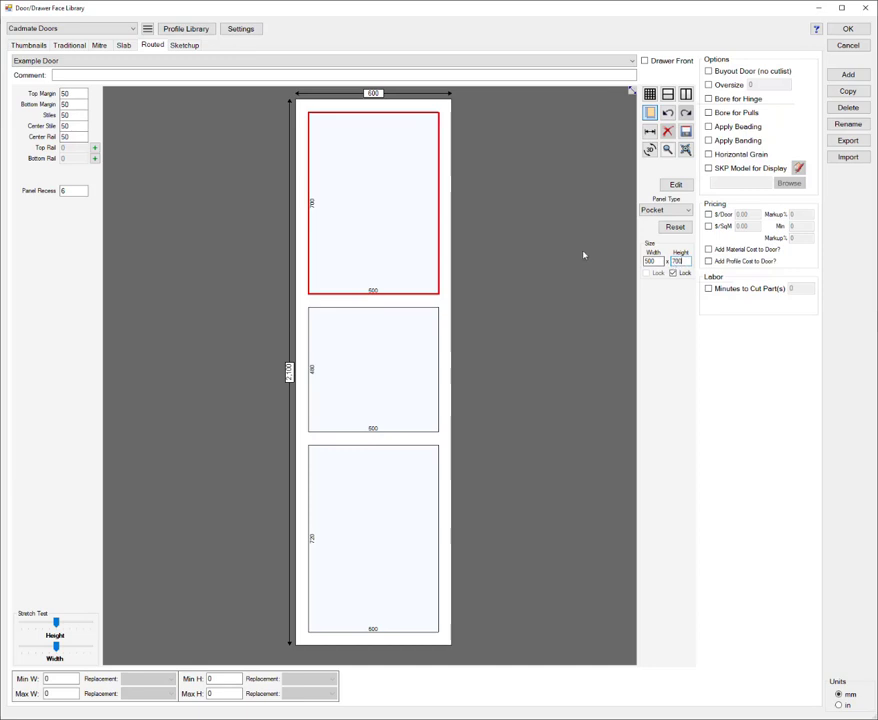
Step: Divide the topmost panel into four equal panels with a vertical center stile and a horizontal rail in each half
left_click(685, 95)
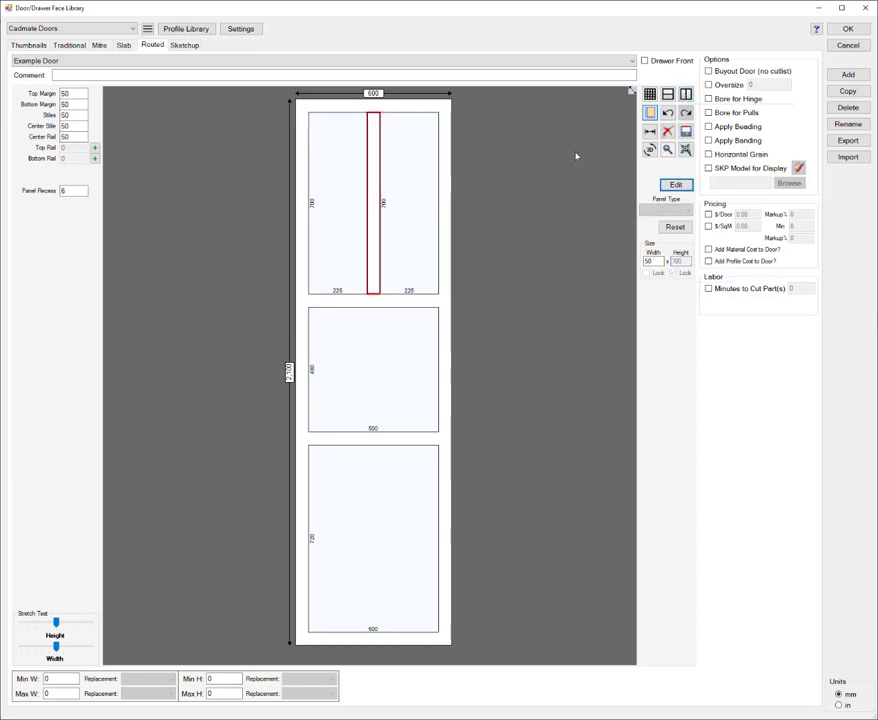
left_click(427, 180)
left_click(667, 95)
left_click(353, 165)
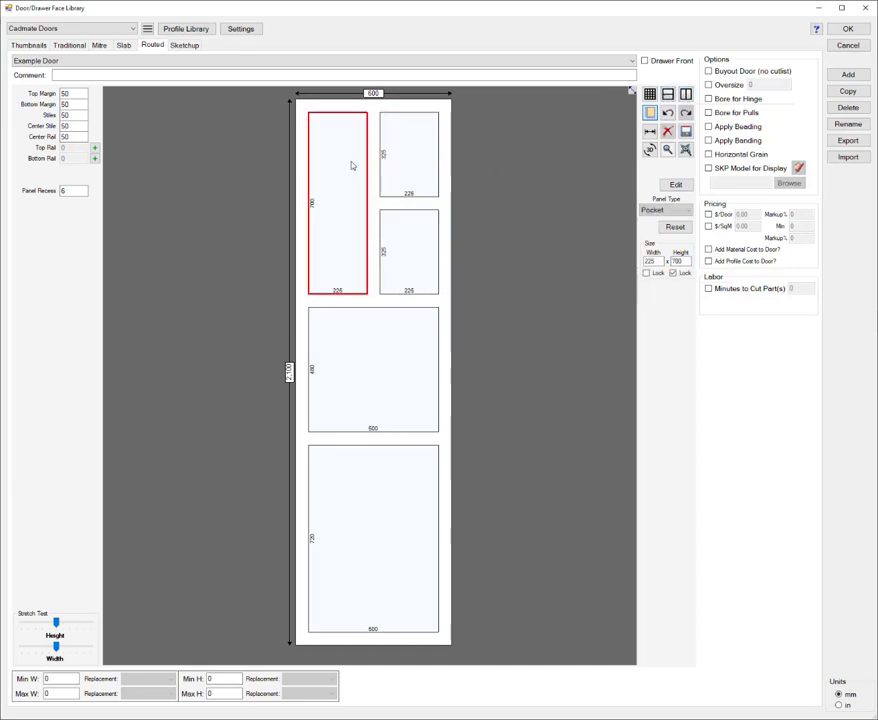
left_click(667, 95)
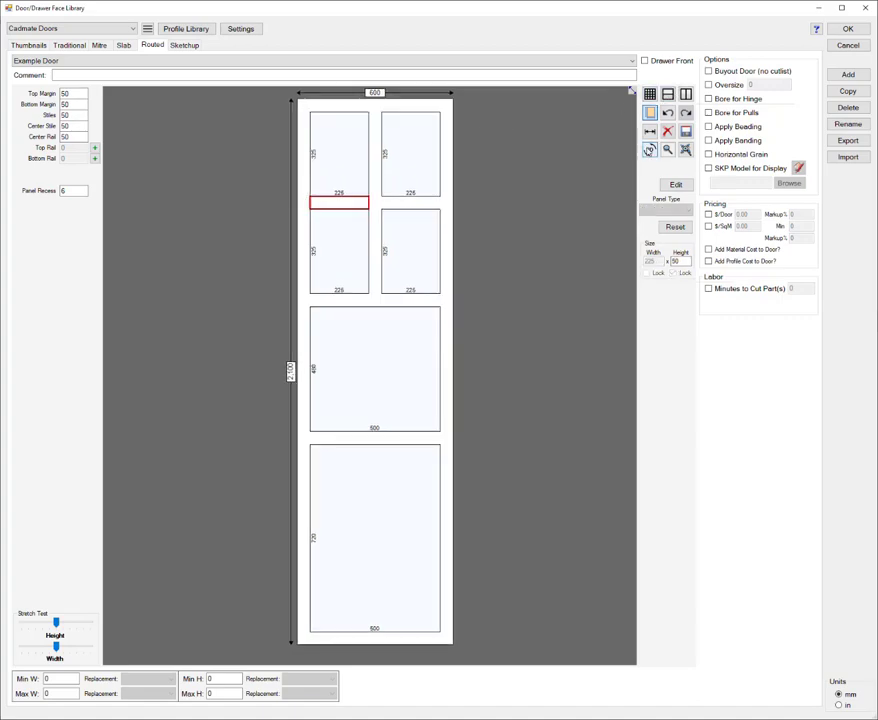
Step: Inspect the divided door in 3D and set the two uppermost small panels to the Glass panel type
left_click(650, 150)
left_click_drag(598, 205, 577, 210)
left_click(408, 160)
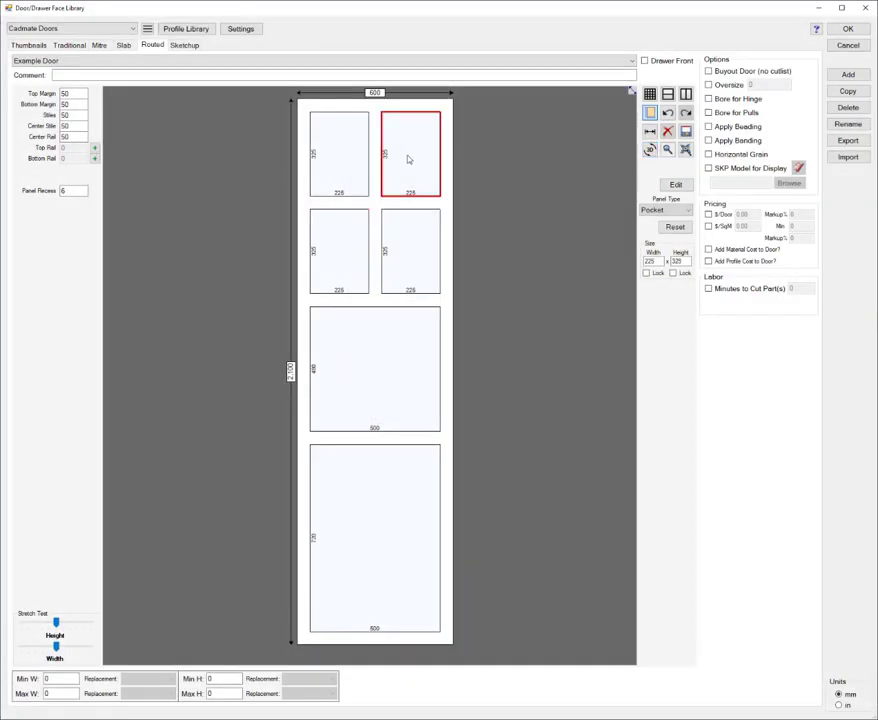
left_click(687, 211)
left_click(660, 227)
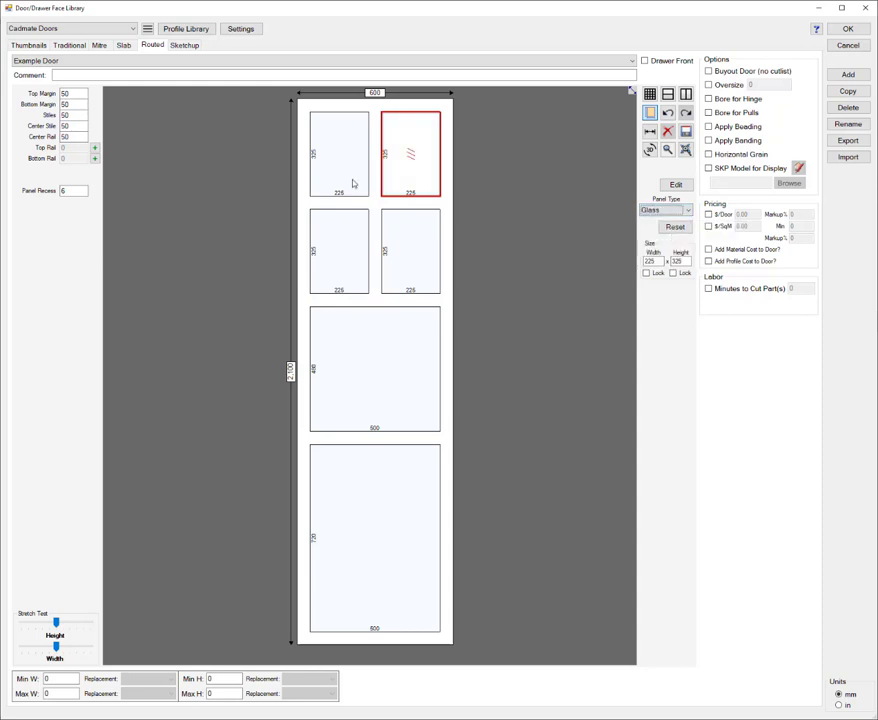
left_click(340, 170)
left_click(687, 211)
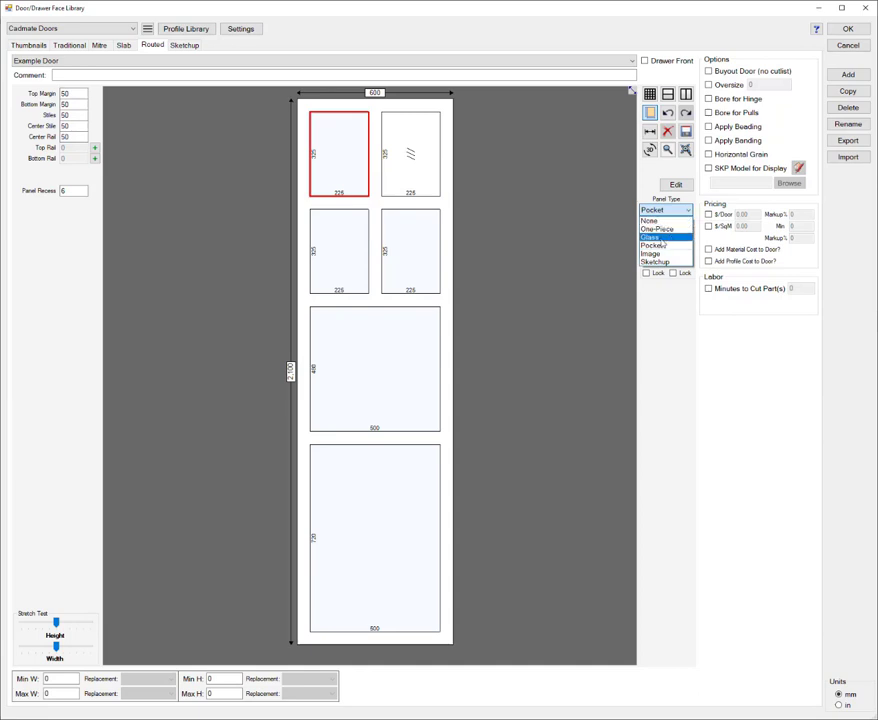
left_click(660, 238)
Step: Set both panels in the second row of the four-panel group to the Glass panel type
left_click(410, 250)
left_click(687, 211)
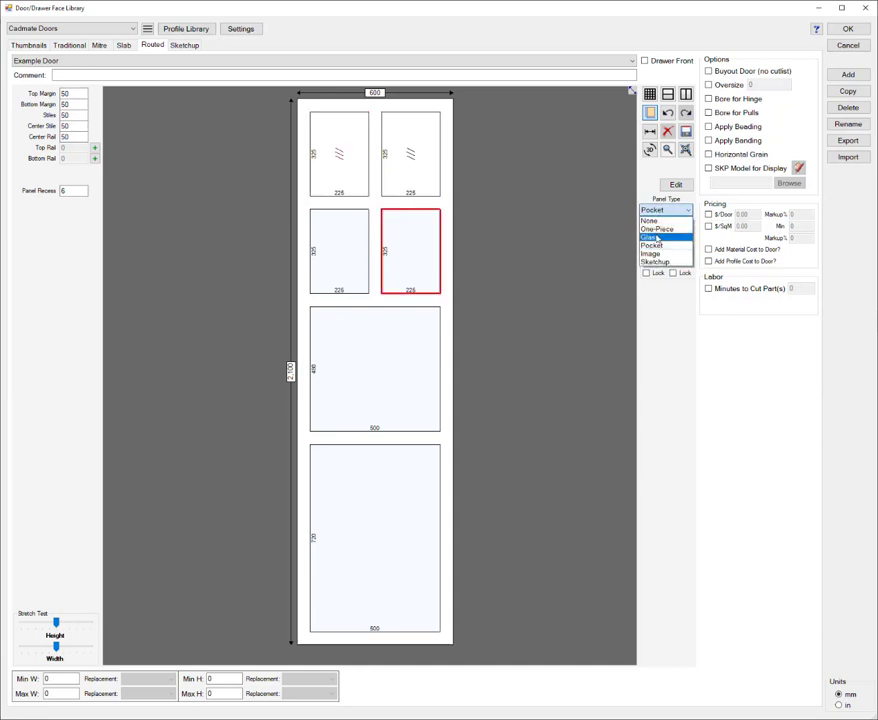
left_click(651, 238)
left_click(349, 235)
left_click(687, 211)
left_click(660, 238)
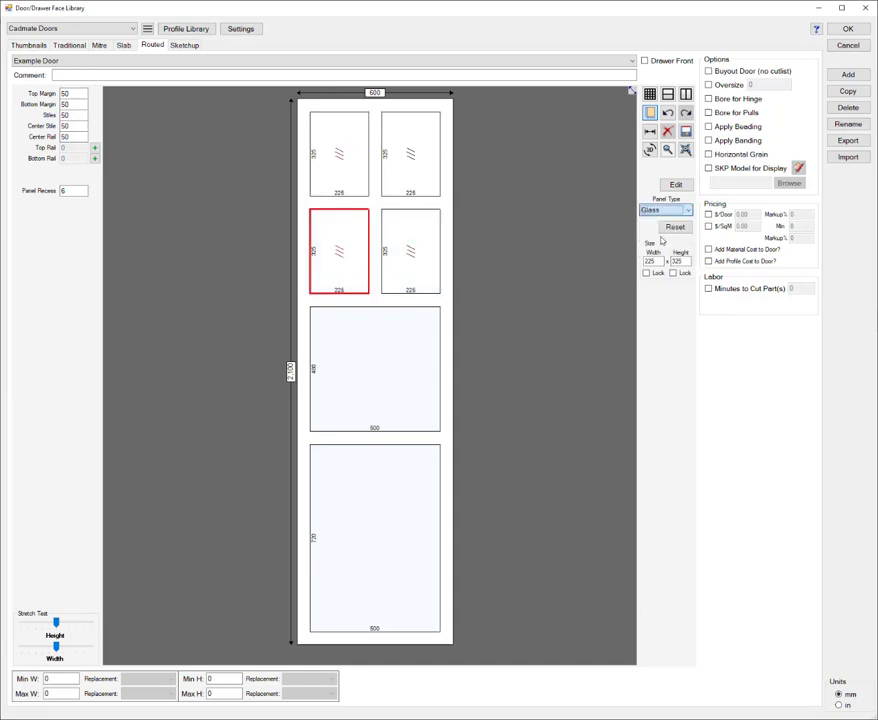
Step: Preview the door with its four glass panels in 3D and view it from an angle
left_click(400, 415)
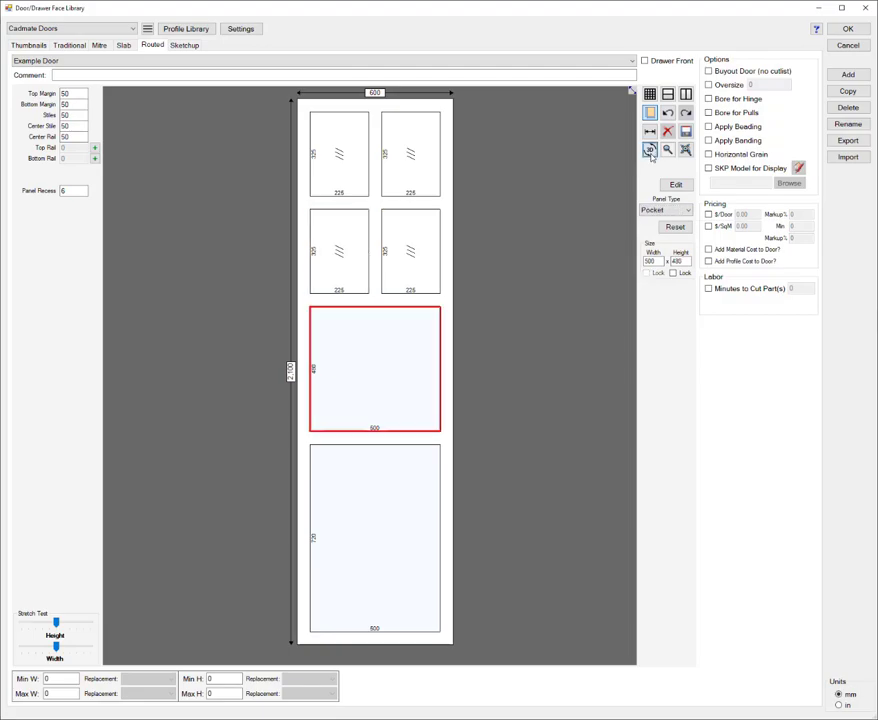
left_click(650, 151)
left_click_drag(683, 309, 642, 307)
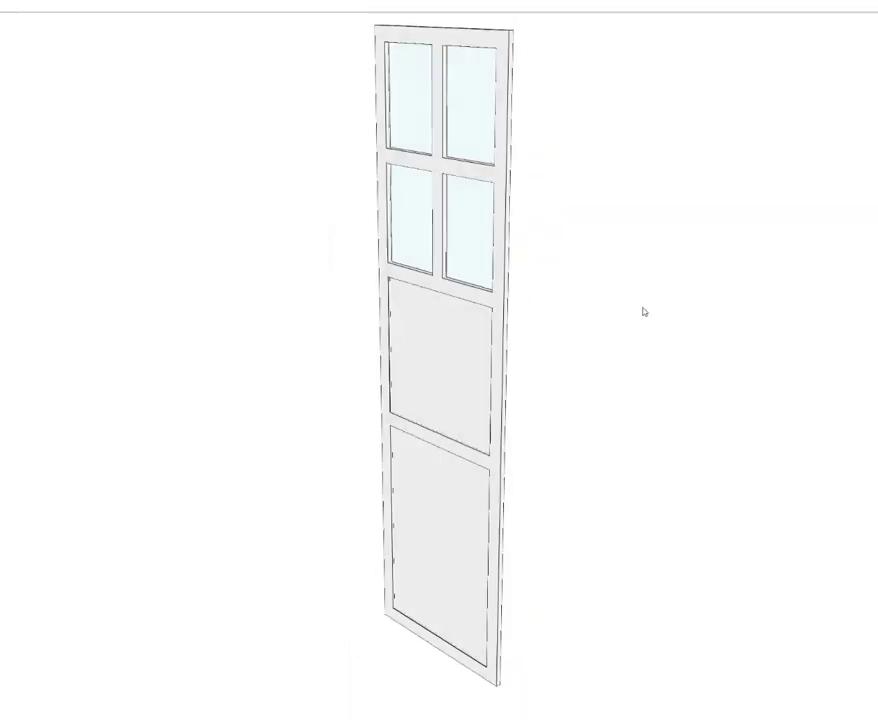
key("Escape")
Step: Reset the door's panel layout and set its overall size to 720 mm high by 450 mm wide
left_click(677, 227)
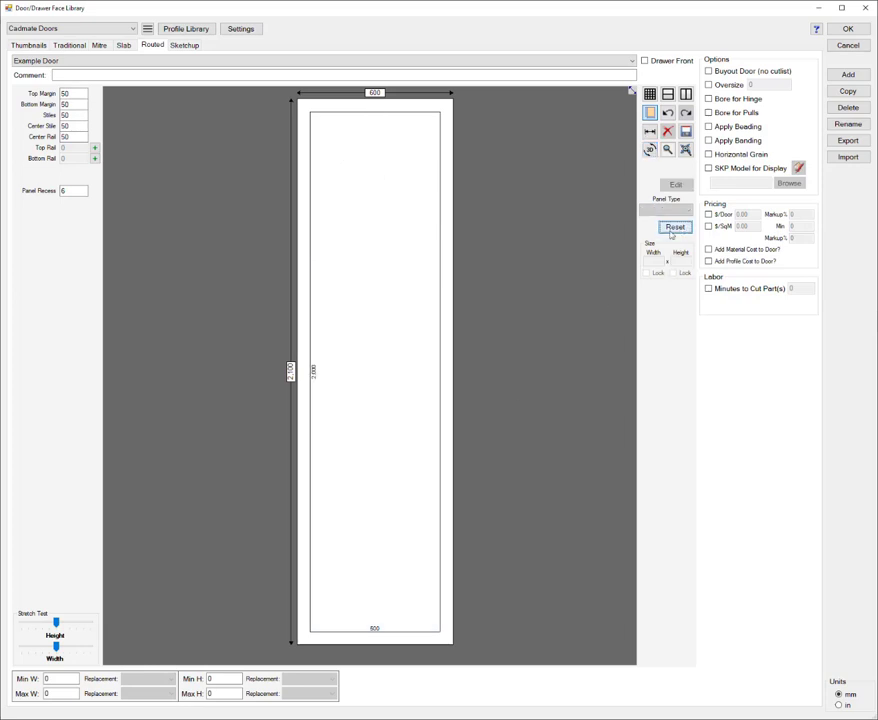
left_click(375, 190)
left_click(448, 236)
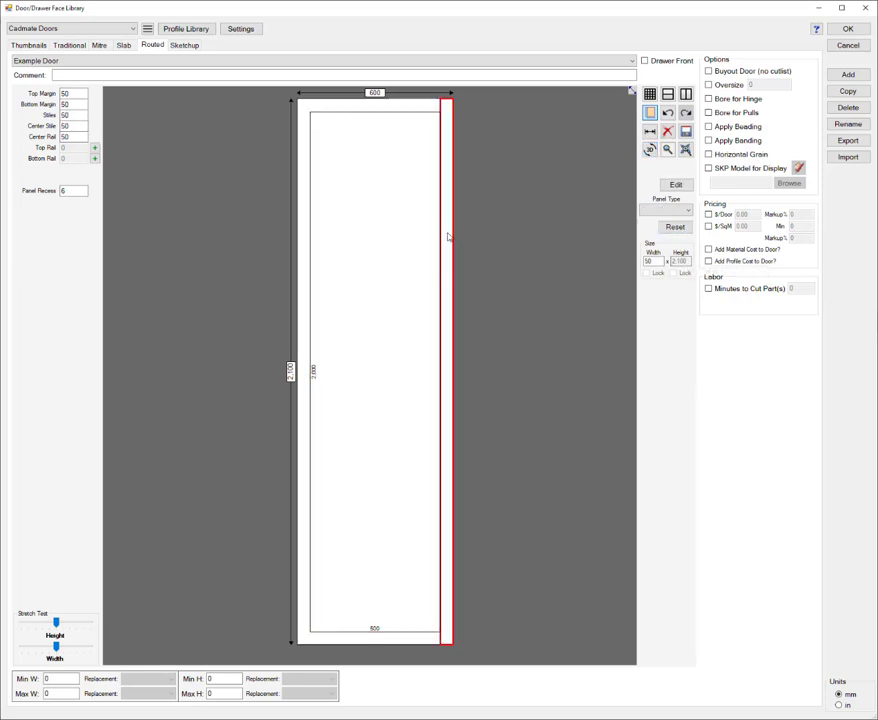
left_click(291, 370)
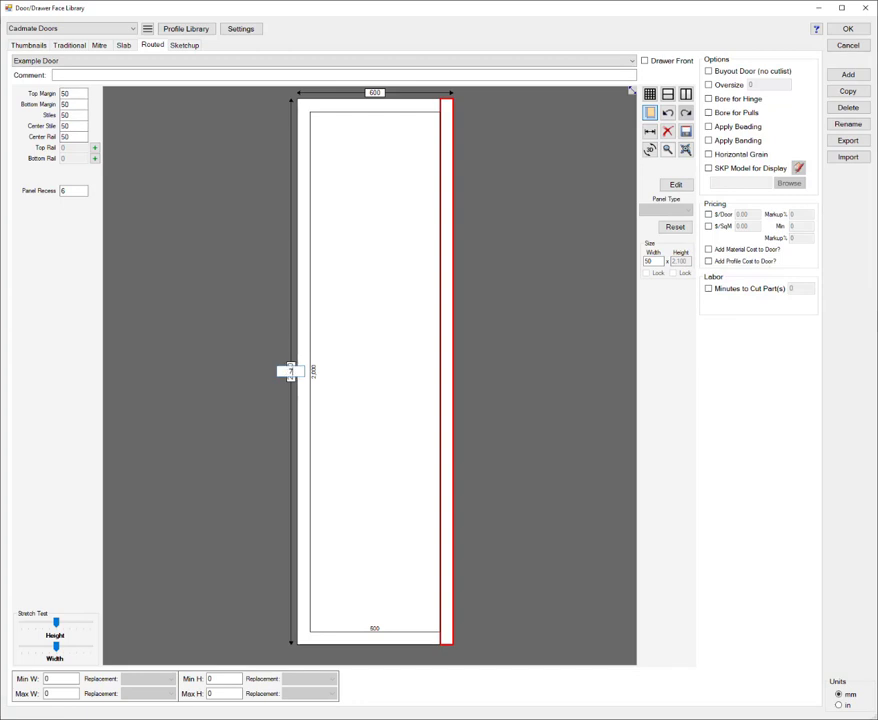
type("720")
key("Tab")
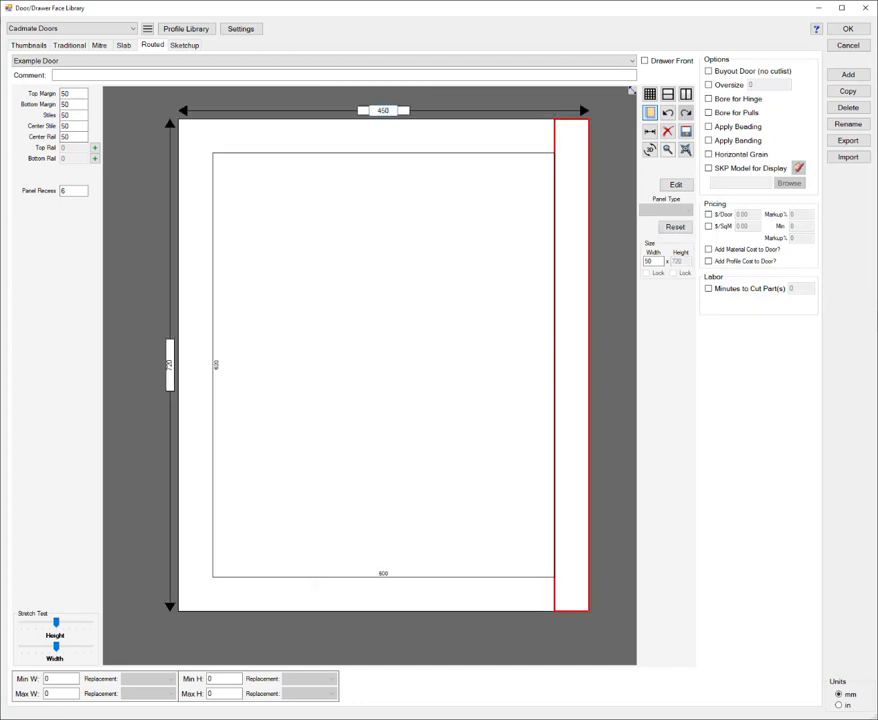
type("450")
key("Return")
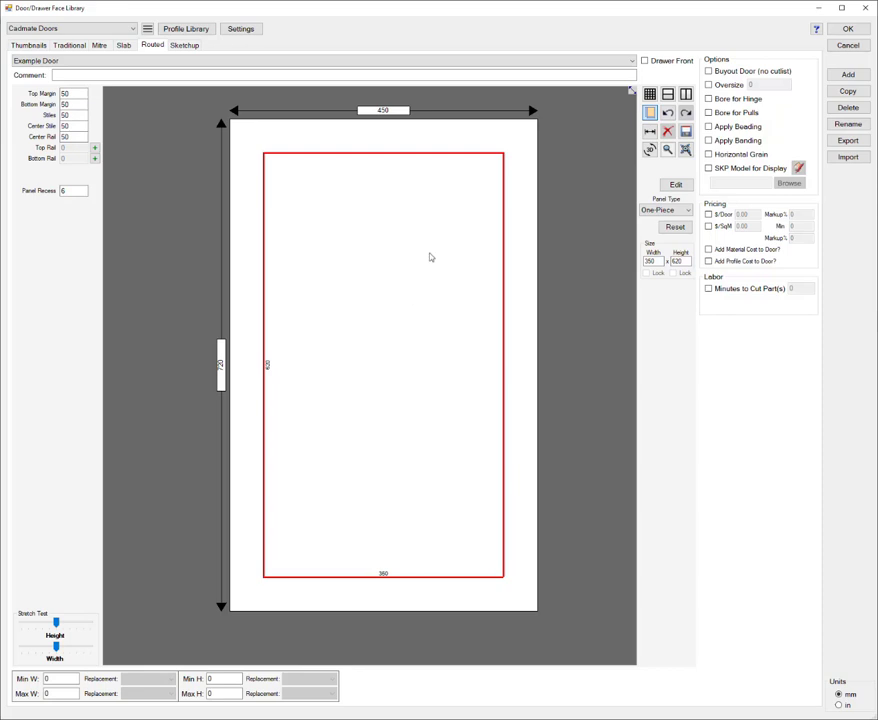
Step: Set the single panel's type to Pocket and apply Double Bow special mullions with a width of 25 mm
left_click(681, 212)
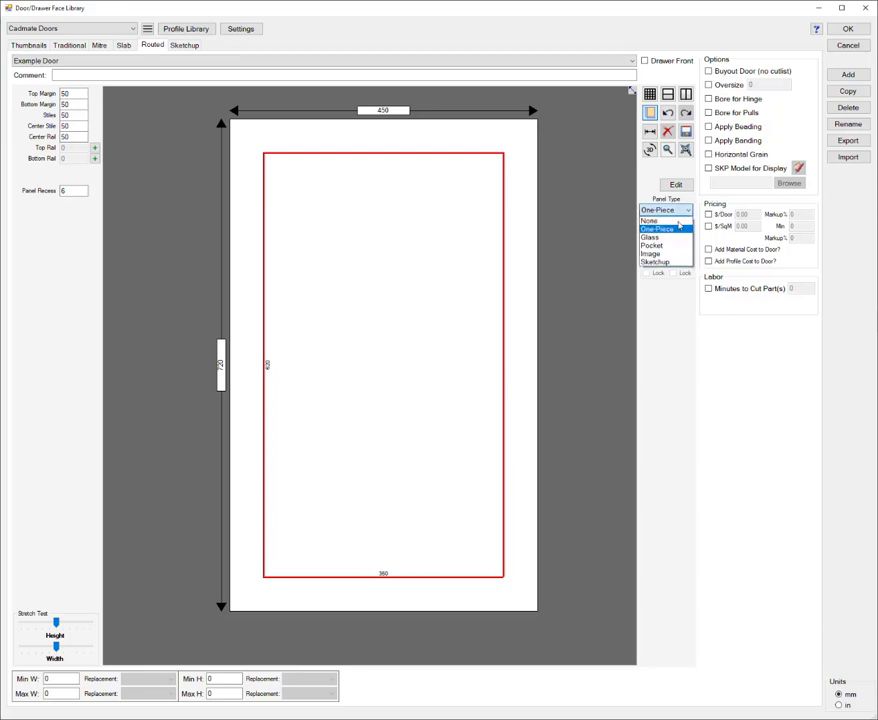
left_click(668, 245)
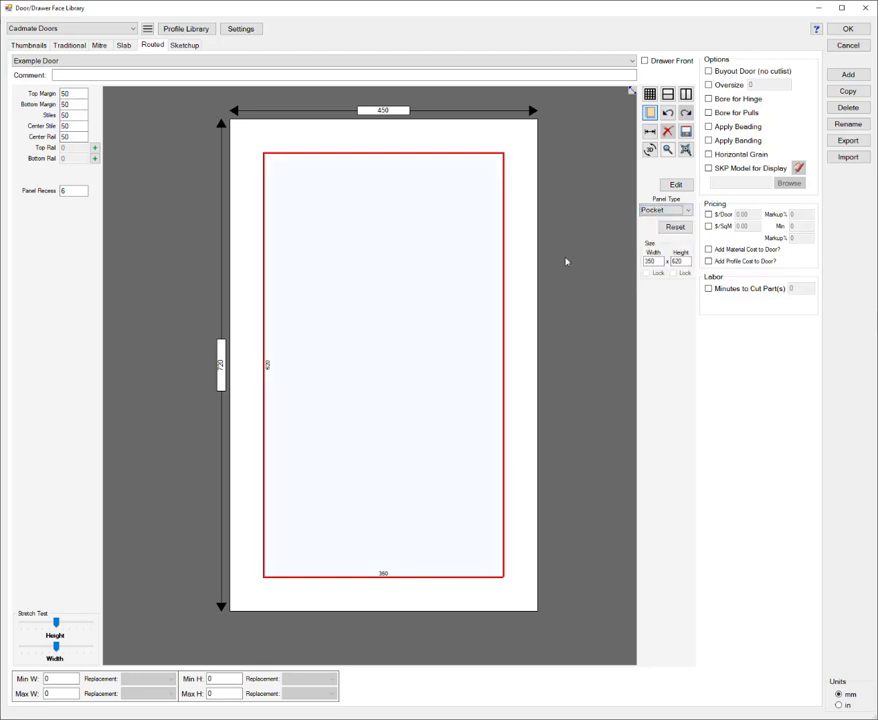
right_click(401, 273)
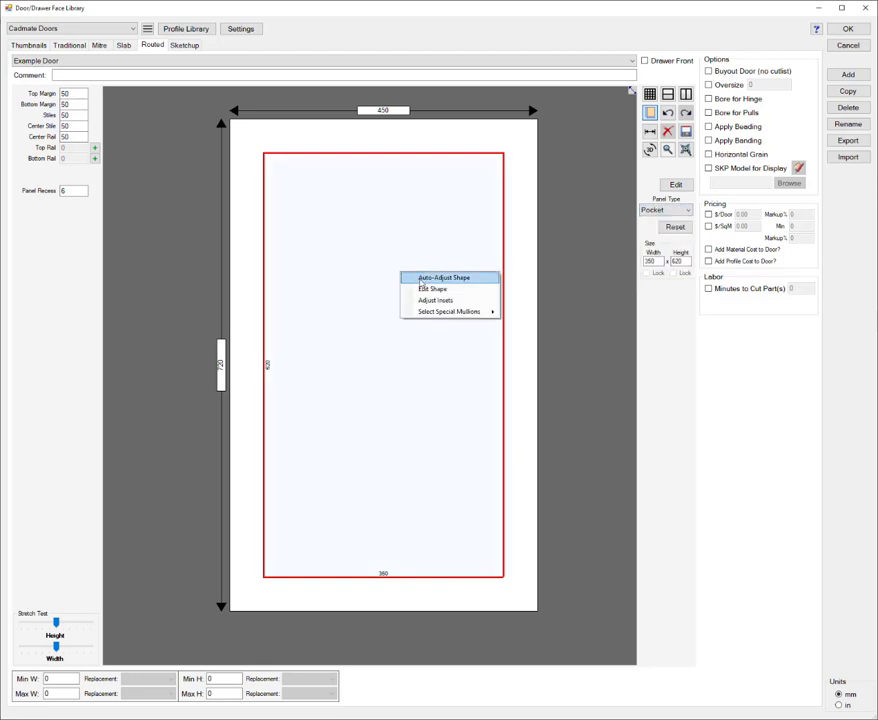
mouse_move(449, 313)
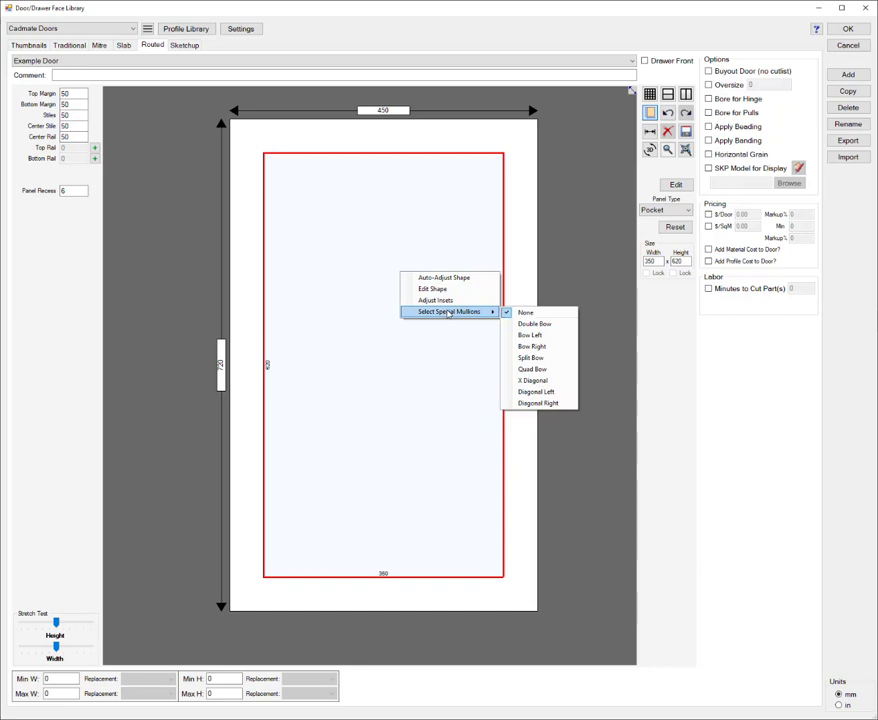
left_click(556, 325)
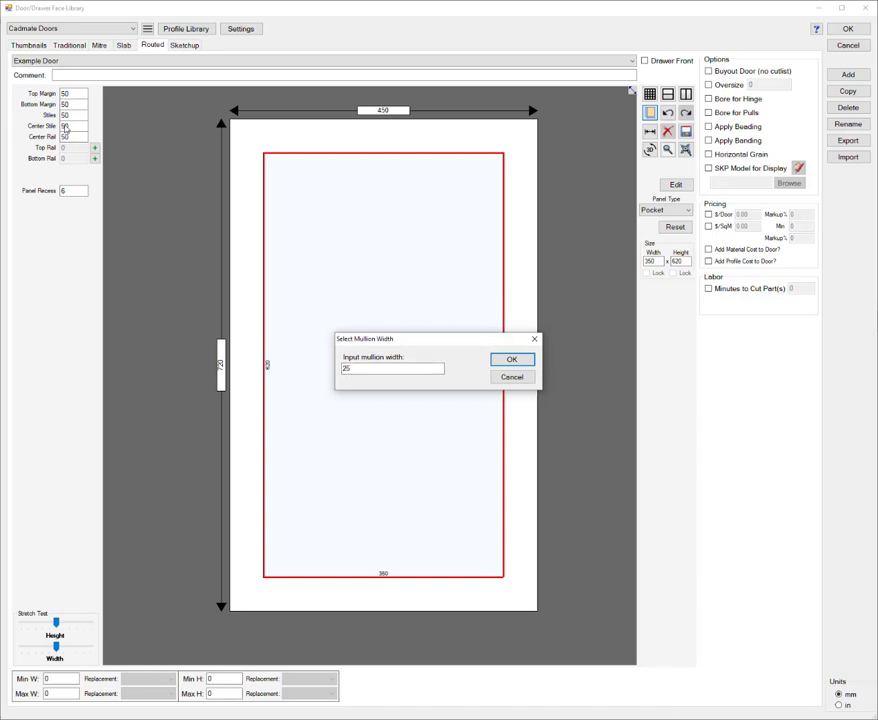
left_click(526, 366)
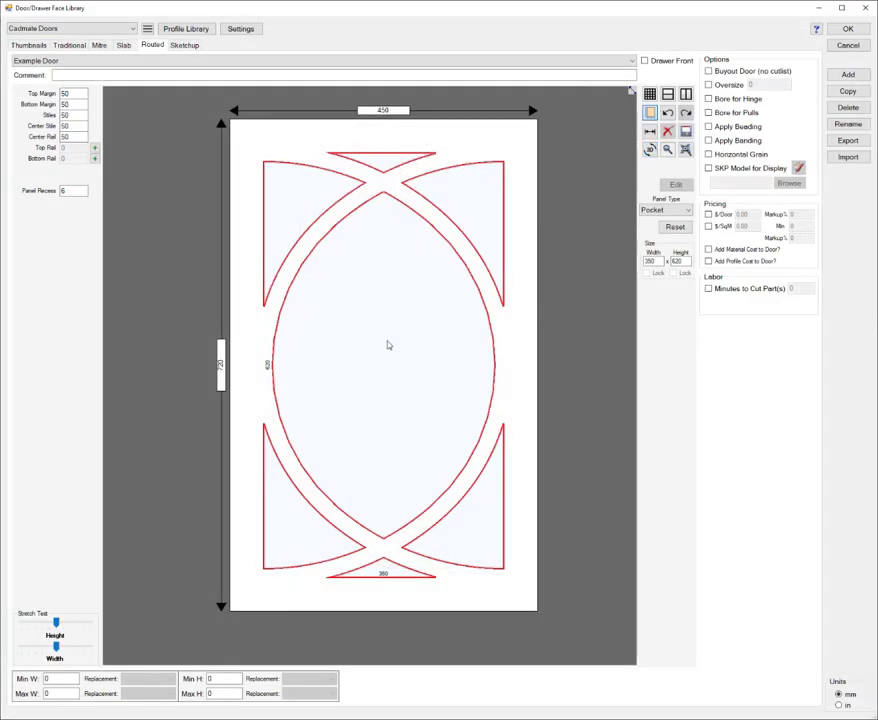
Step: Try a Bow Left special mullion with a width of 25 mm on the pocket panel
right_click(388, 345)
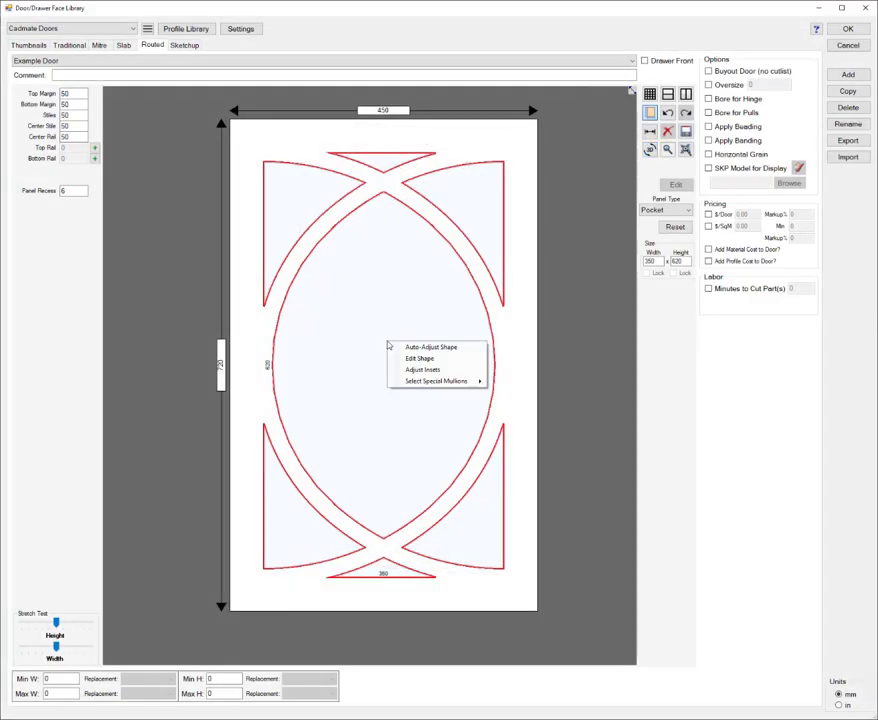
mouse_move(436, 381)
left_click(526, 406)
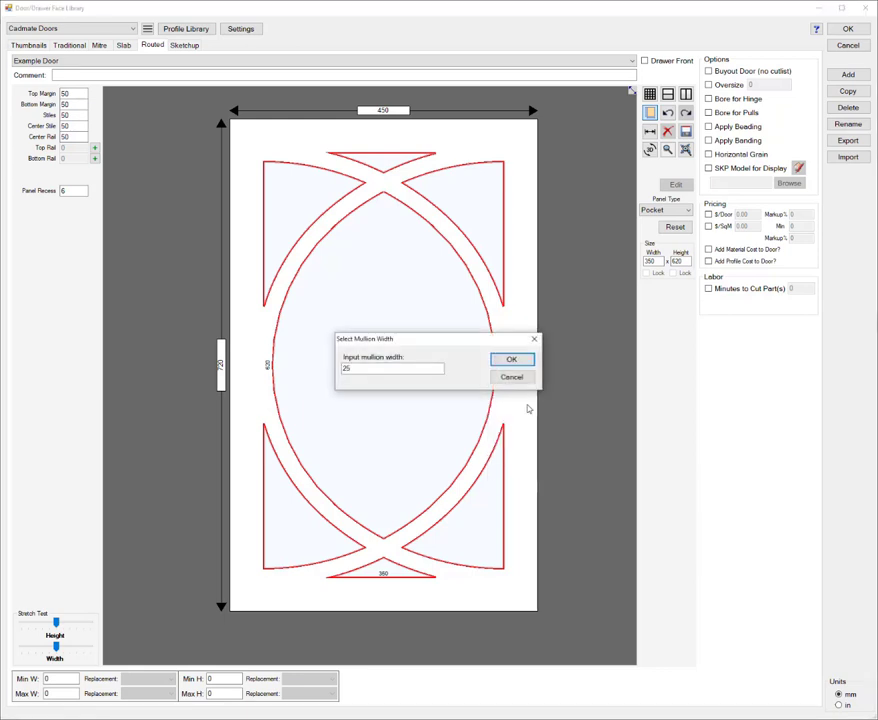
left_click(510, 361)
Step: Try a Bow Right special mullion with a width of 25 mm on the pocket panel
right_click(425, 366)
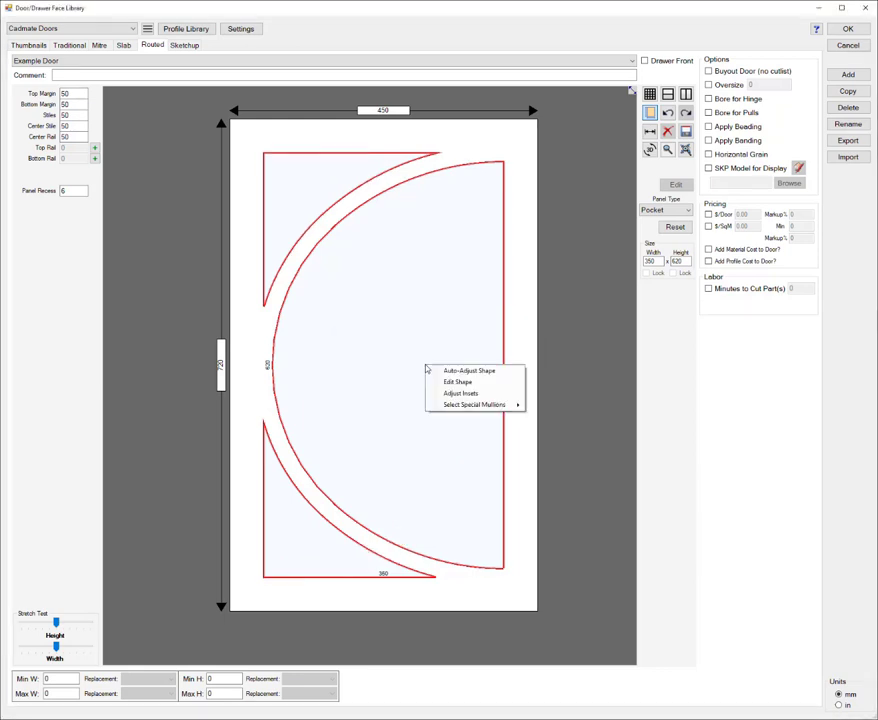
mouse_move(500, 404)
left_click(554, 439)
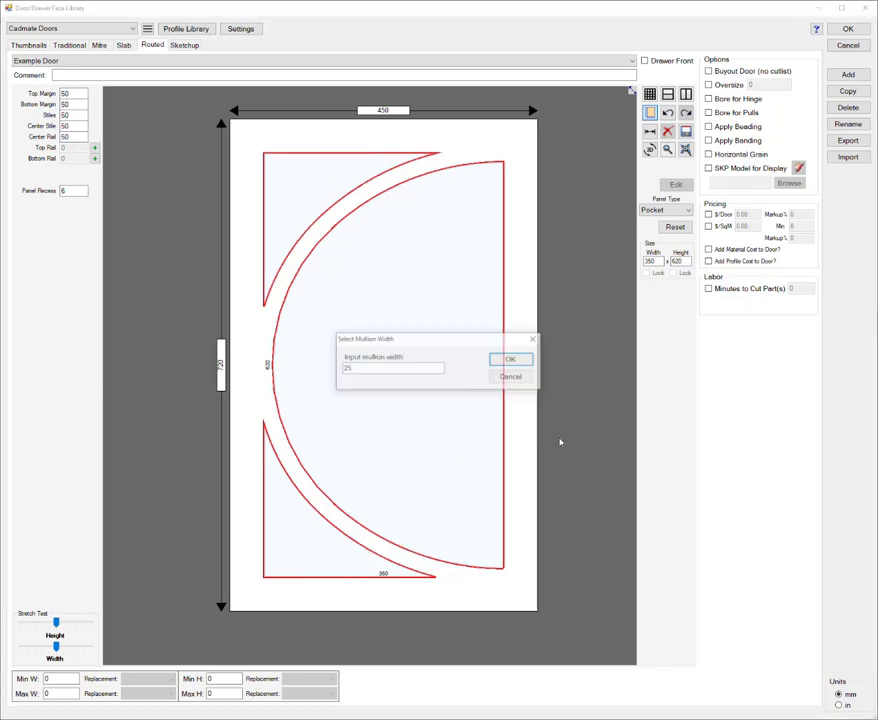
left_click(506, 360)
Step: Try Split Bow special mullions on the pocket panel, keeping the proposed mullion width
right_click(414, 360)
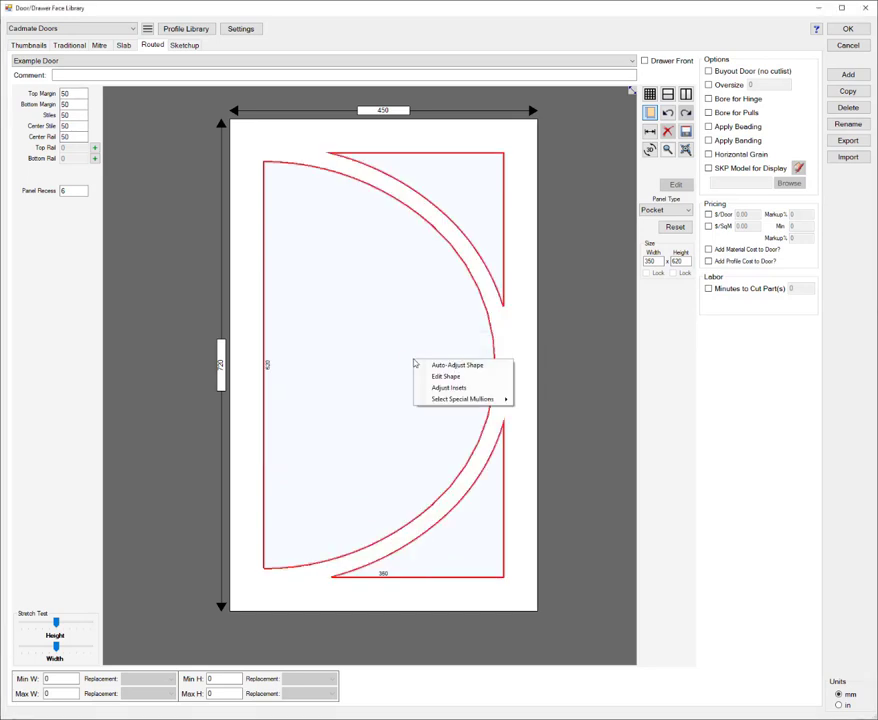
mouse_move(458, 399)
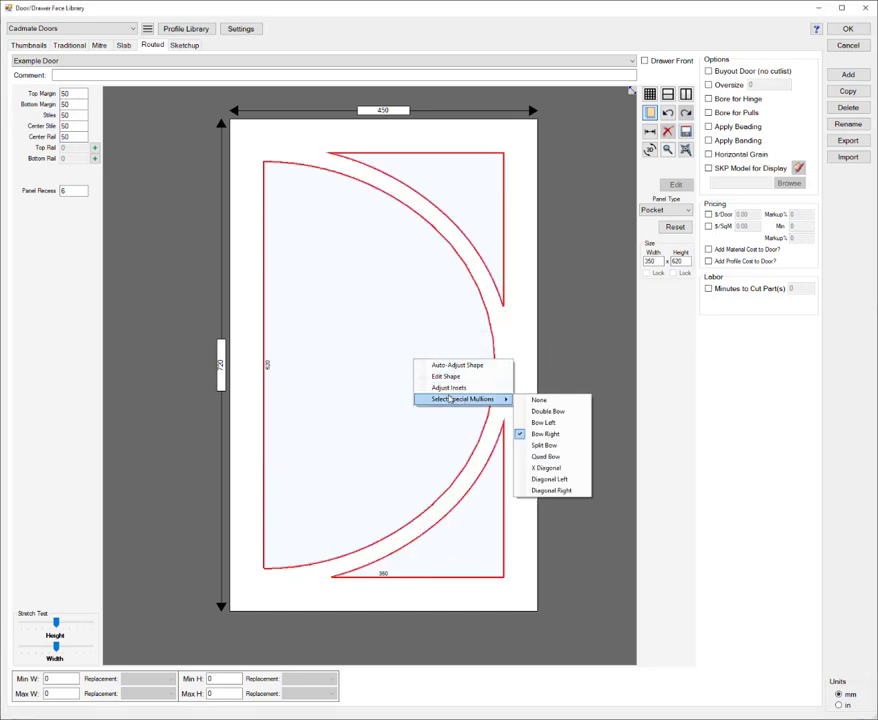
left_click(546, 445)
left_click(508, 360)
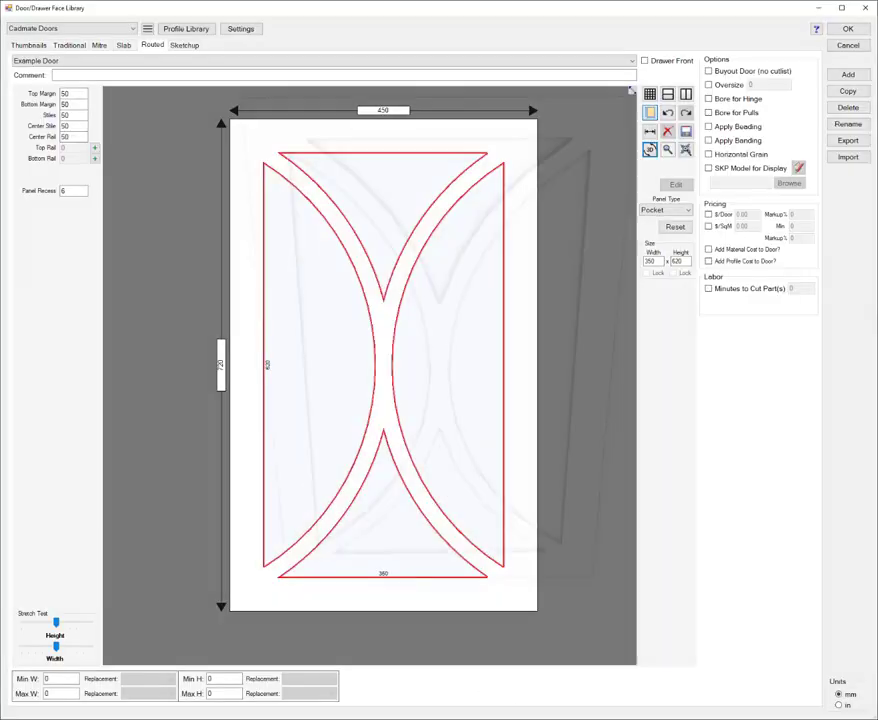
Step: Apply X Diagonal special mullions with a width of 50 mm to the pocket panel and inspect the door in 3D
right_click(440, 327)
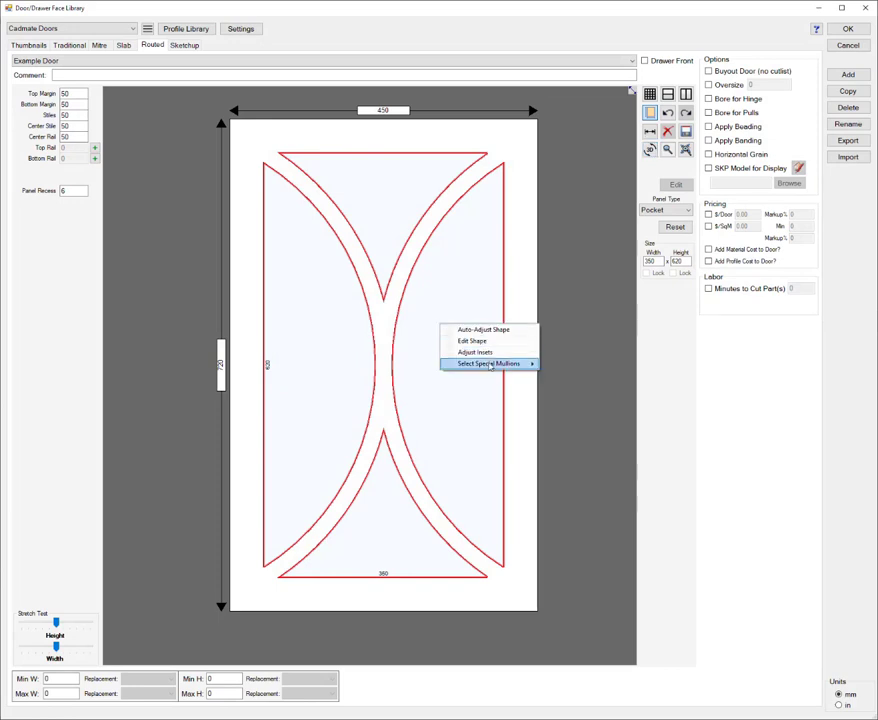
mouse_move(510, 363)
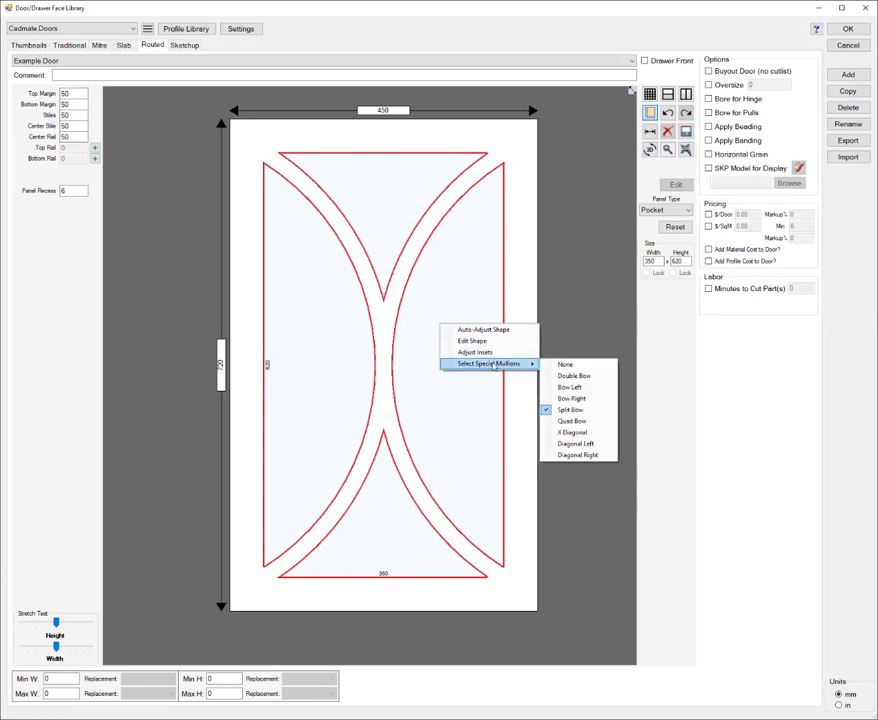
left_click(573, 433)
left_click_drag(432, 368, 318, 369)
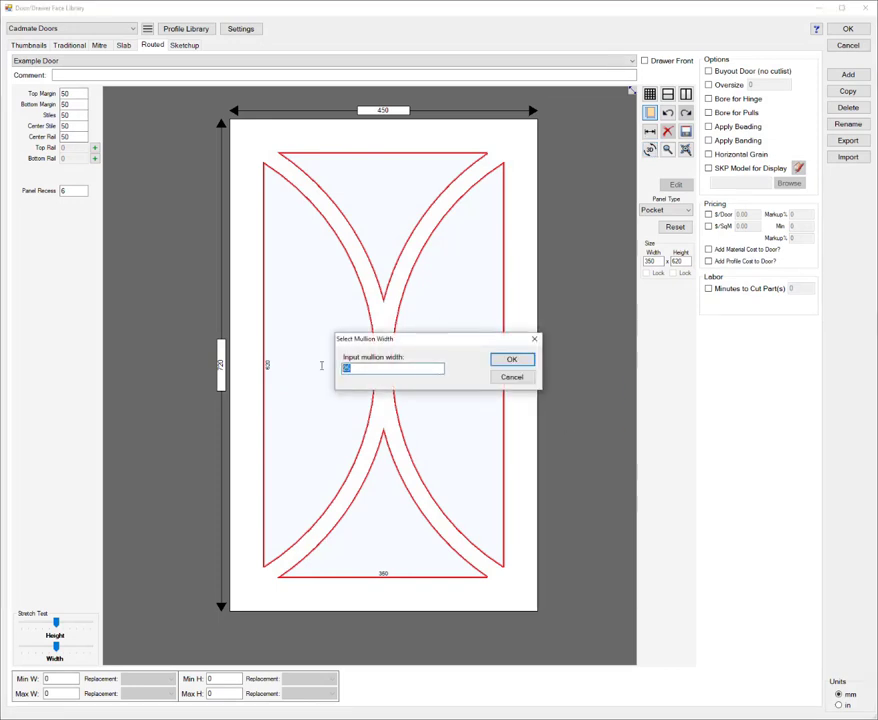
type("50")
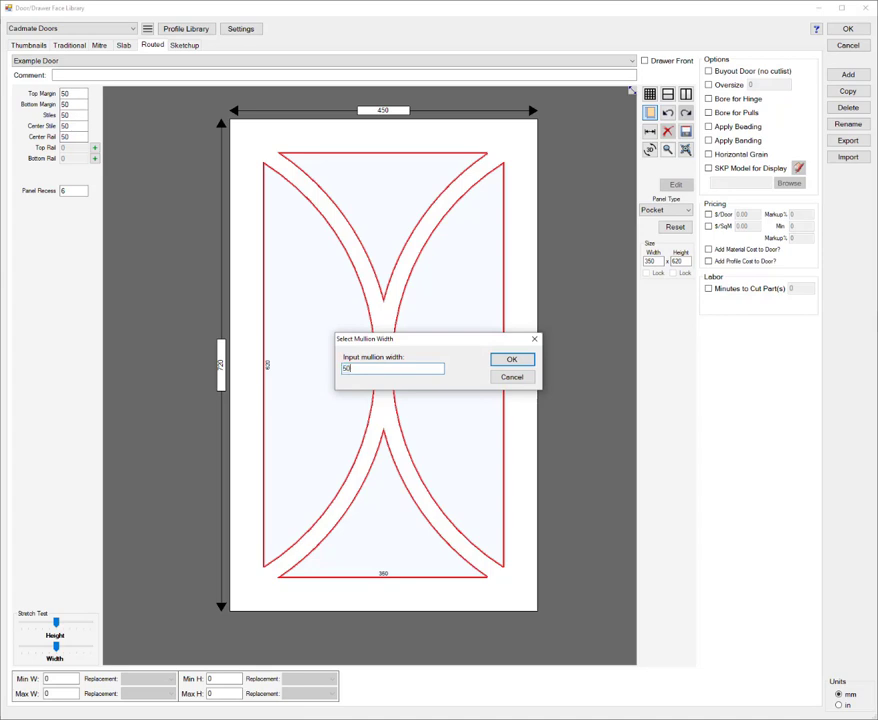
left_click(515, 360)
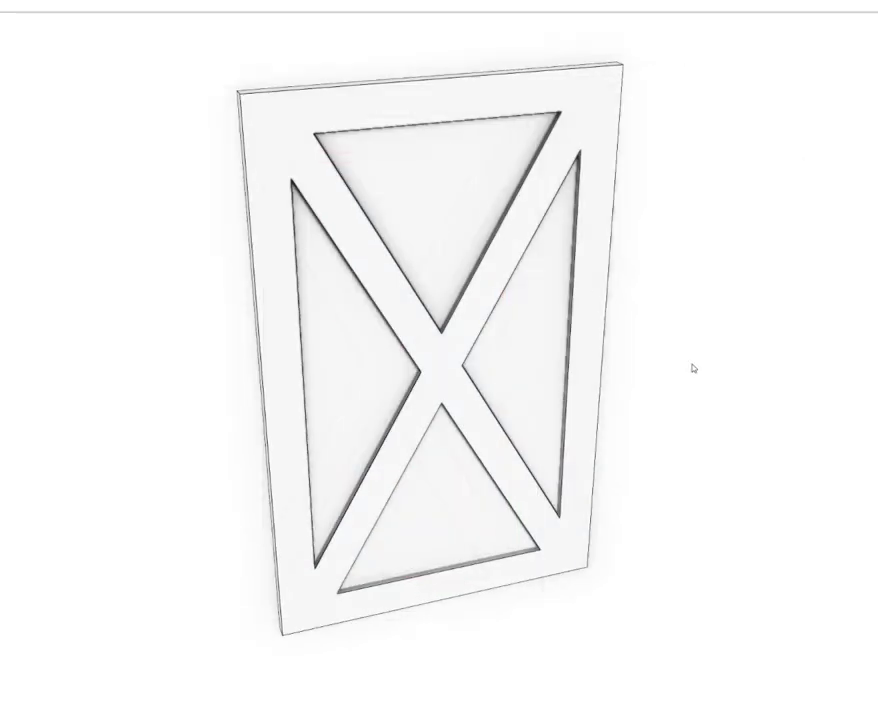
mouse_move(663, 366)
middle_mouse_down()
mouse_move(628, 364)
mouse_move(717, 366)
mouse_move(694, 368)
middle_mouse_up()
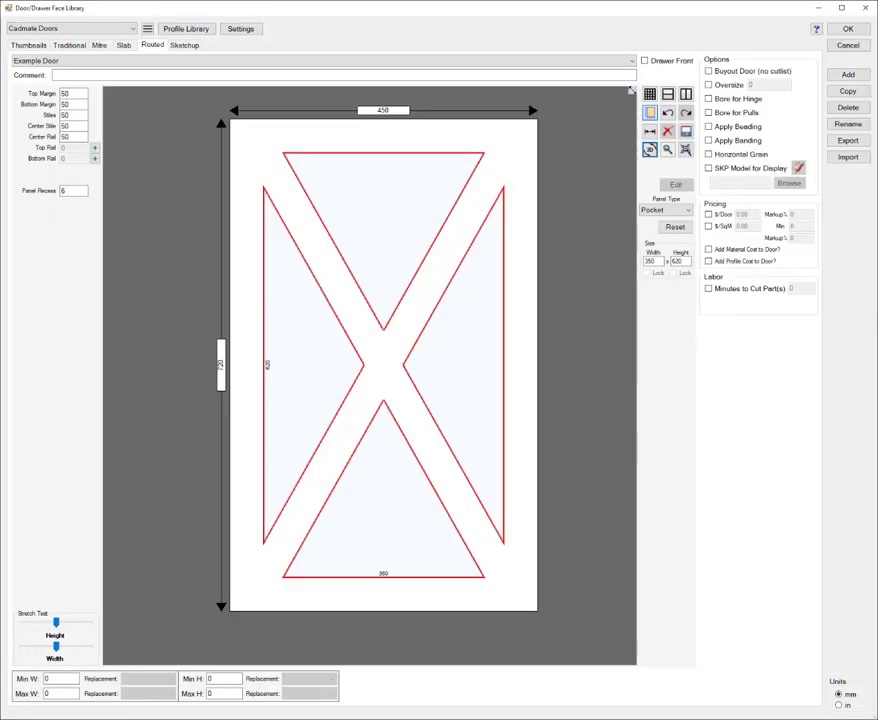
Step: Change the pocket panel's special mullion to Diagonal Left with a width of 50 mm
right_click(472, 258)
mouse_move(511, 298)
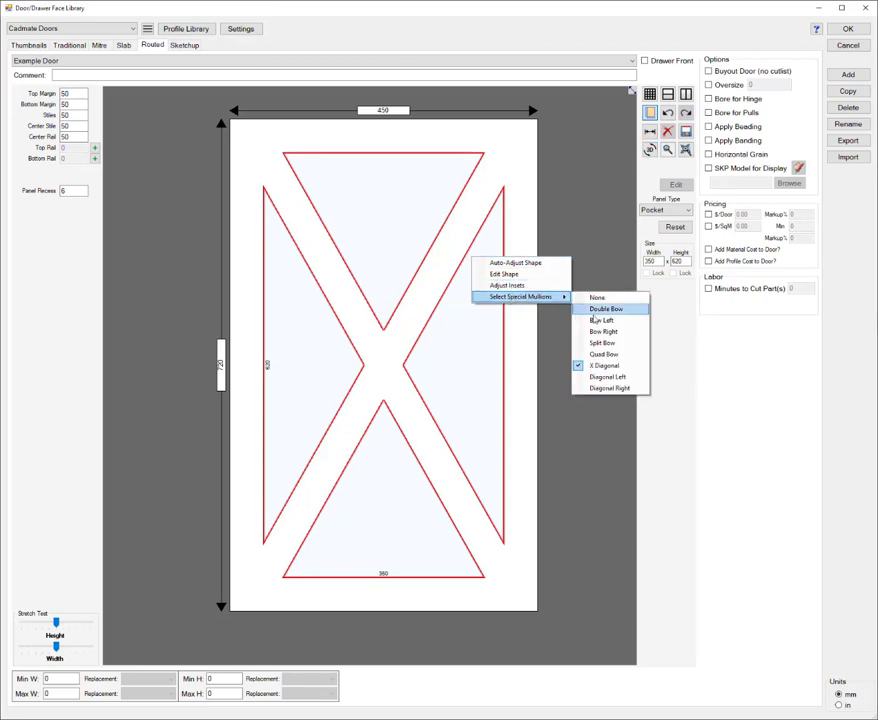
left_click(606, 377)
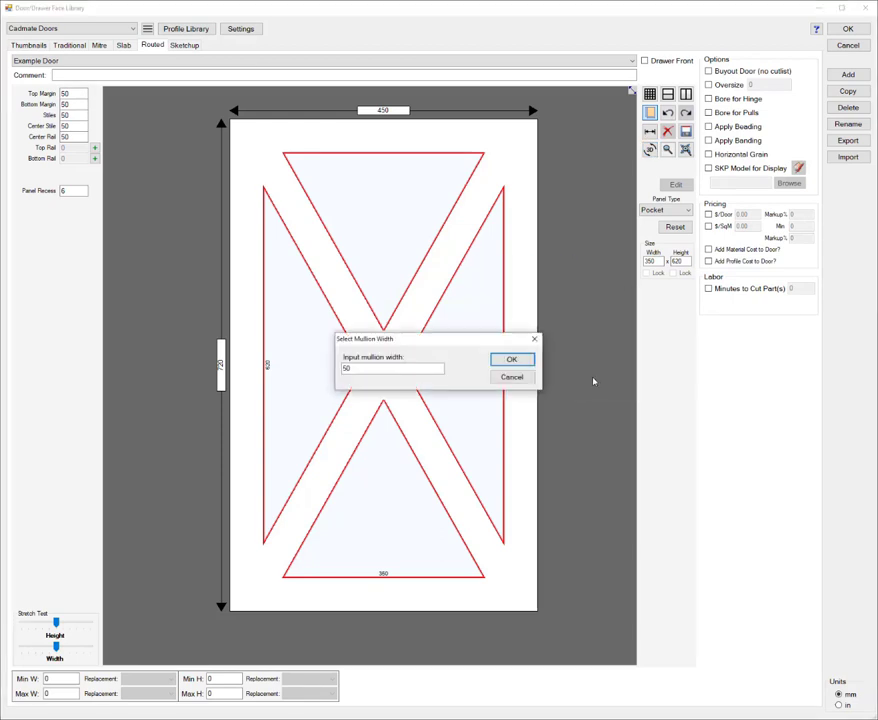
left_click(510, 362)
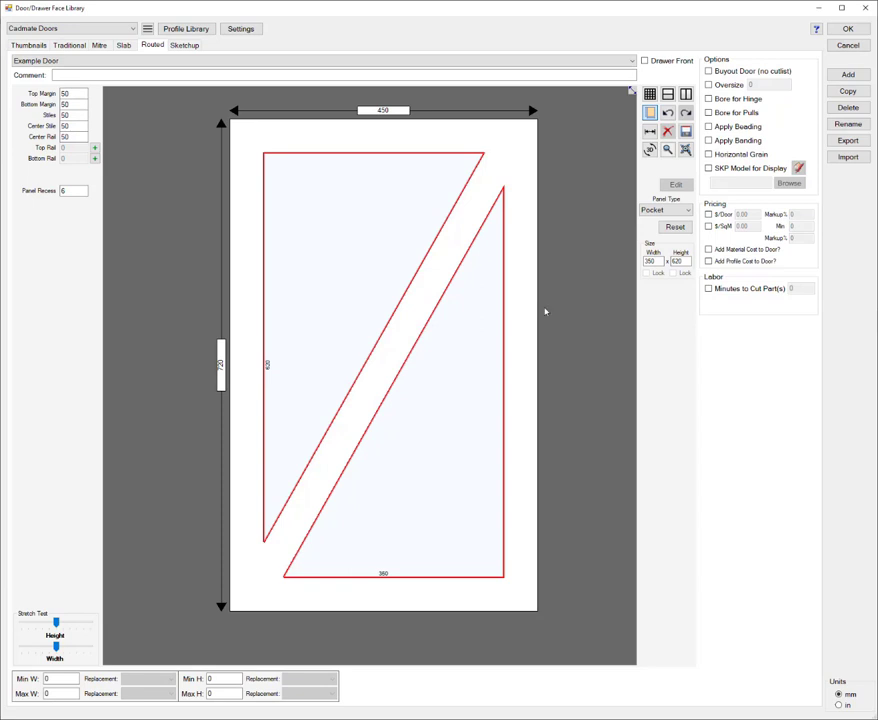
Step: Try a Diagonal Right special mullion on the pocket panel, accepting the proposed width
right_click(471, 298)
mouse_move(556, 338)
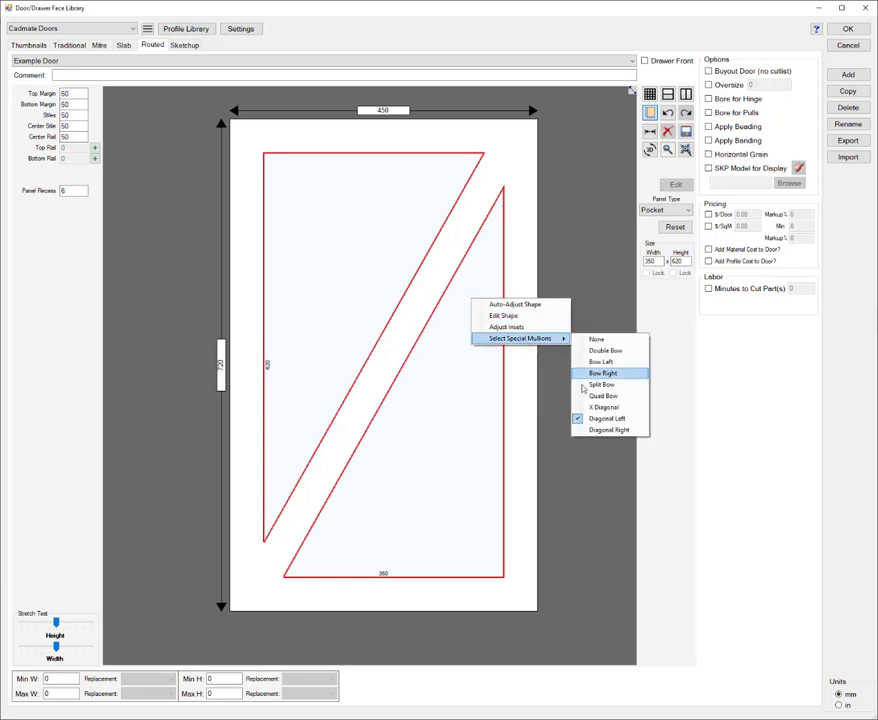
left_click(607, 430)
left_click(508, 362)
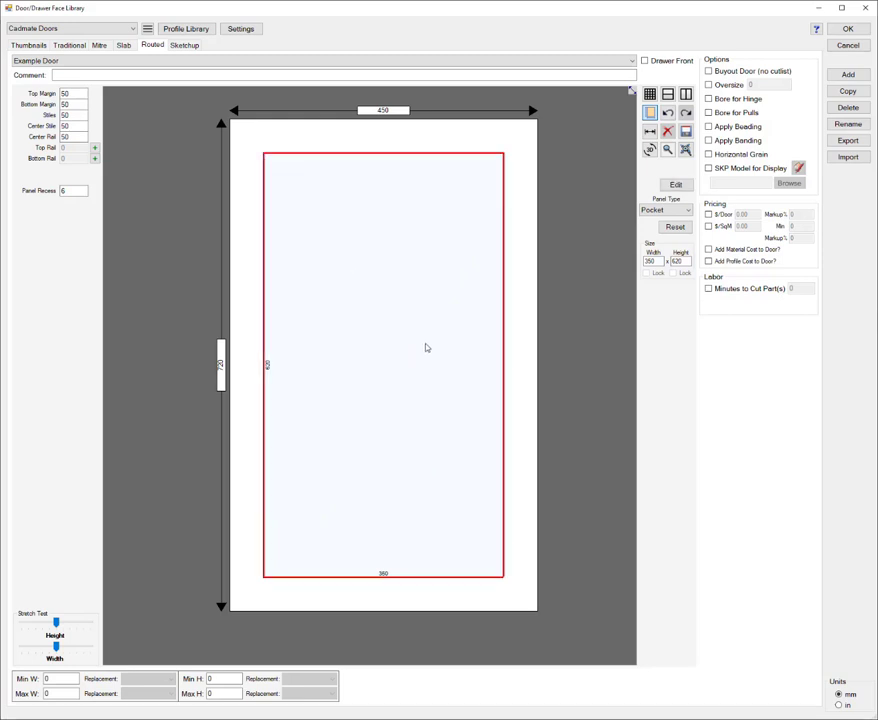
Step: Edit the door part's shape and add an open tool path to its operations
right_click(426, 347)
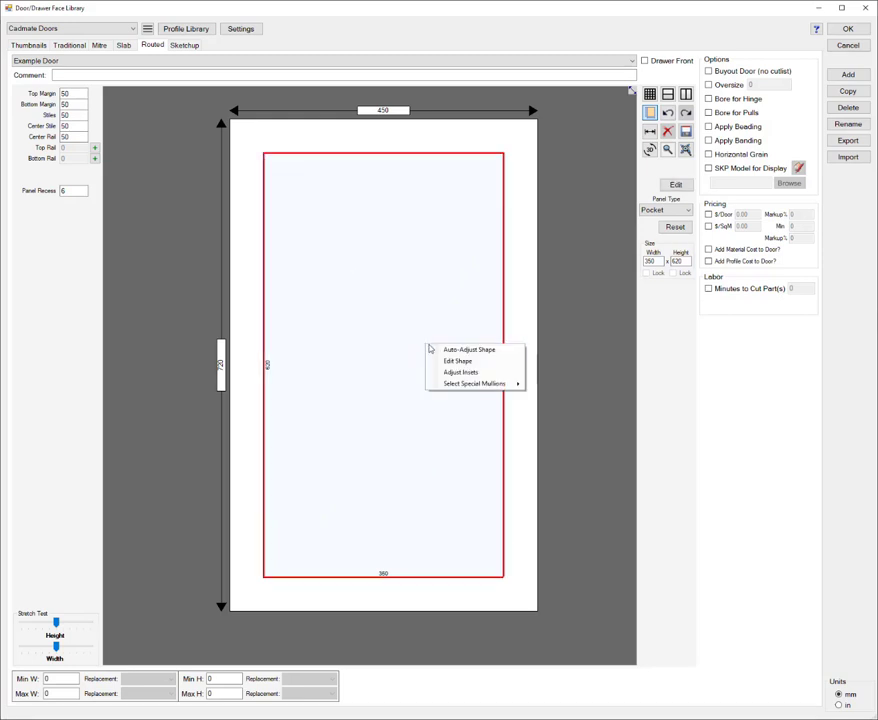
left_click(458, 362)
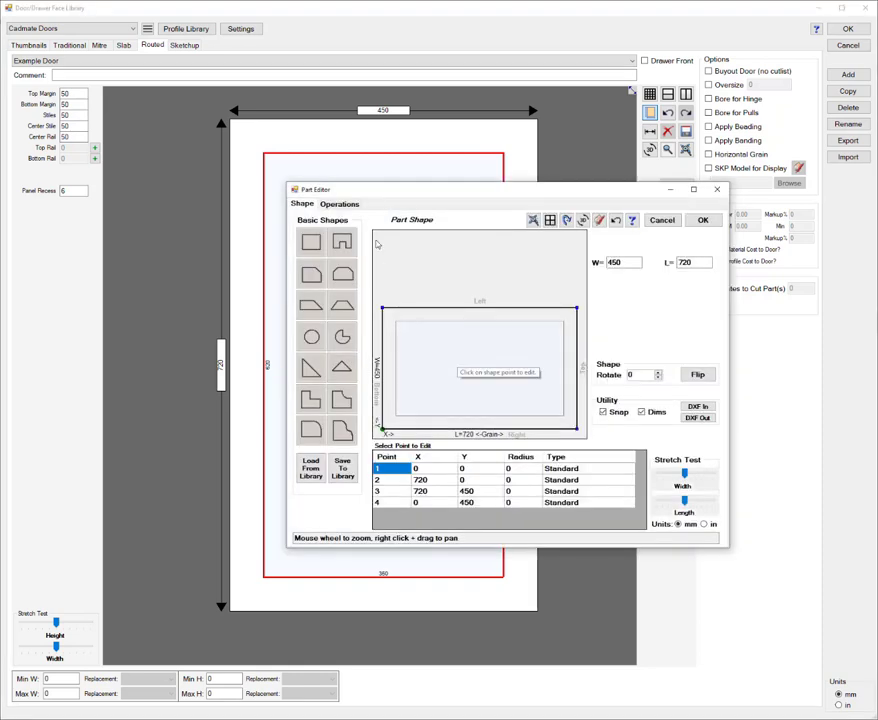
left_click(343, 206)
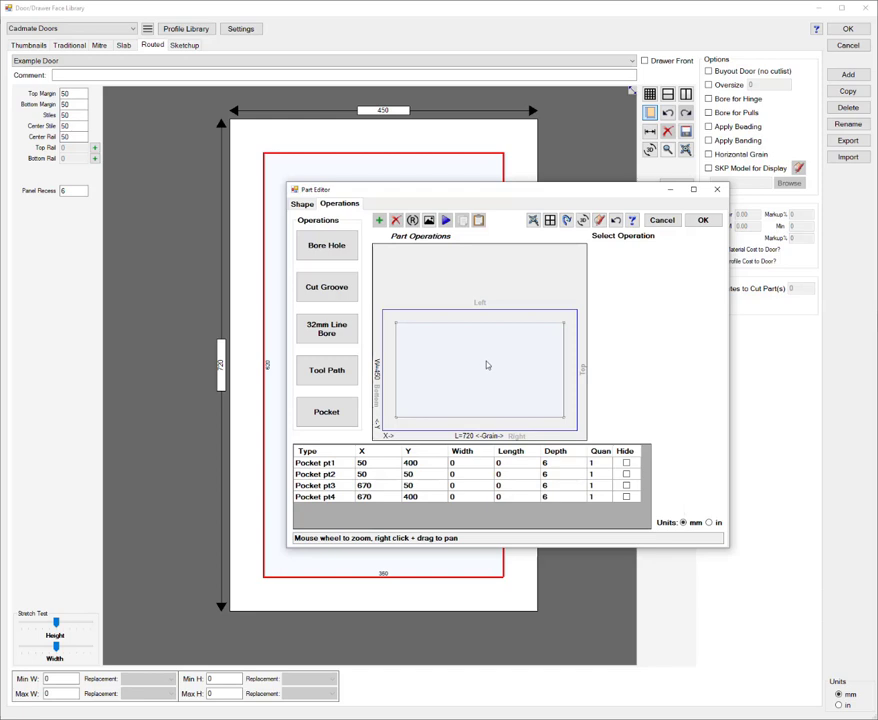
left_click(343, 370)
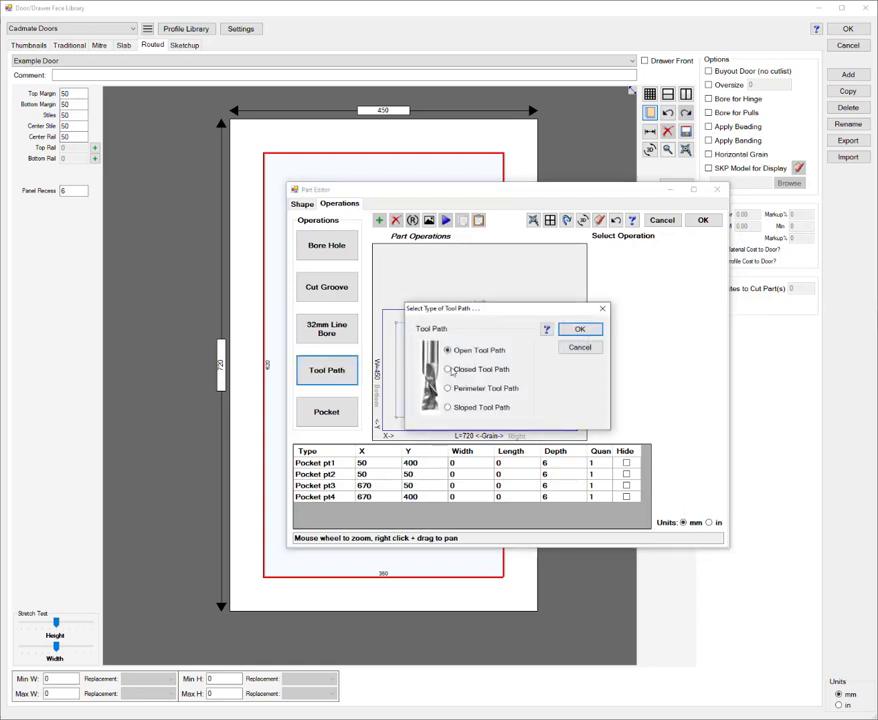
left_click(580, 330)
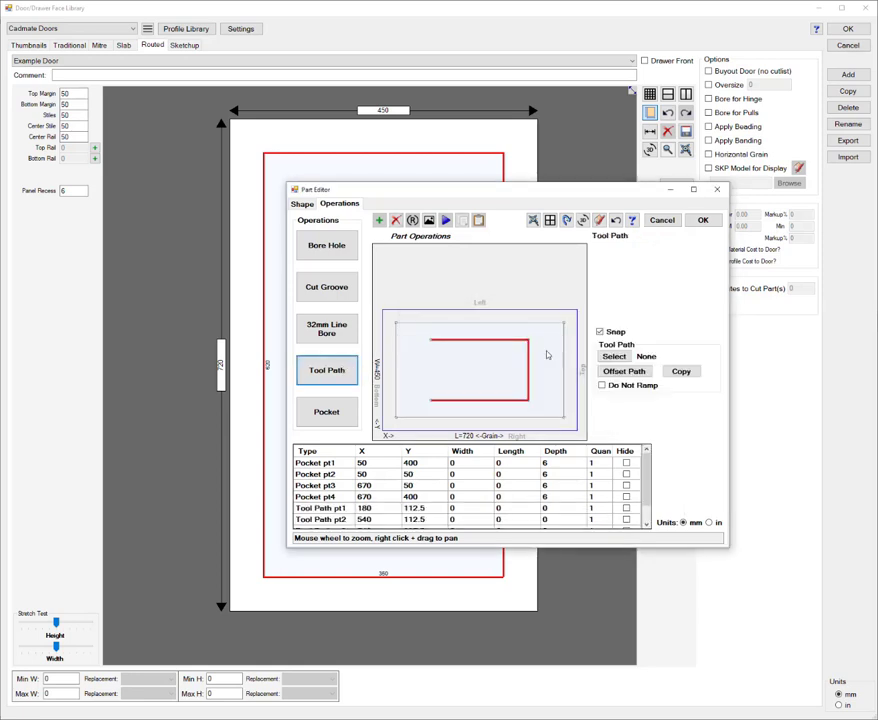
Step: Delete the tool path's third and fourth points and snap the remaining two to the pocket corners at 50, 400 and 670, 400
scroll(340, 491, "down", 1)
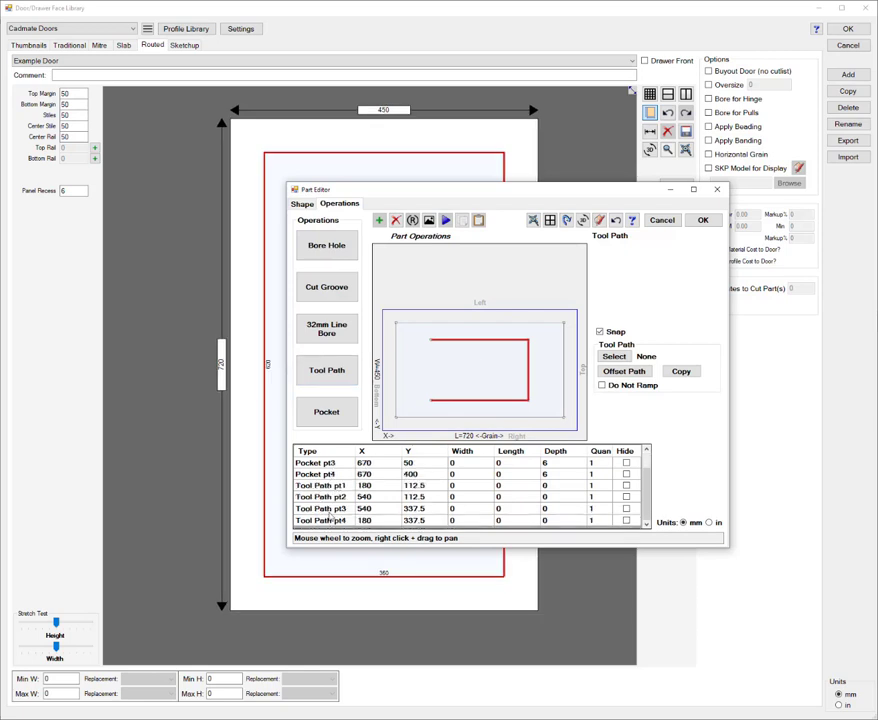
left_click_drag(330, 510, 333, 521)
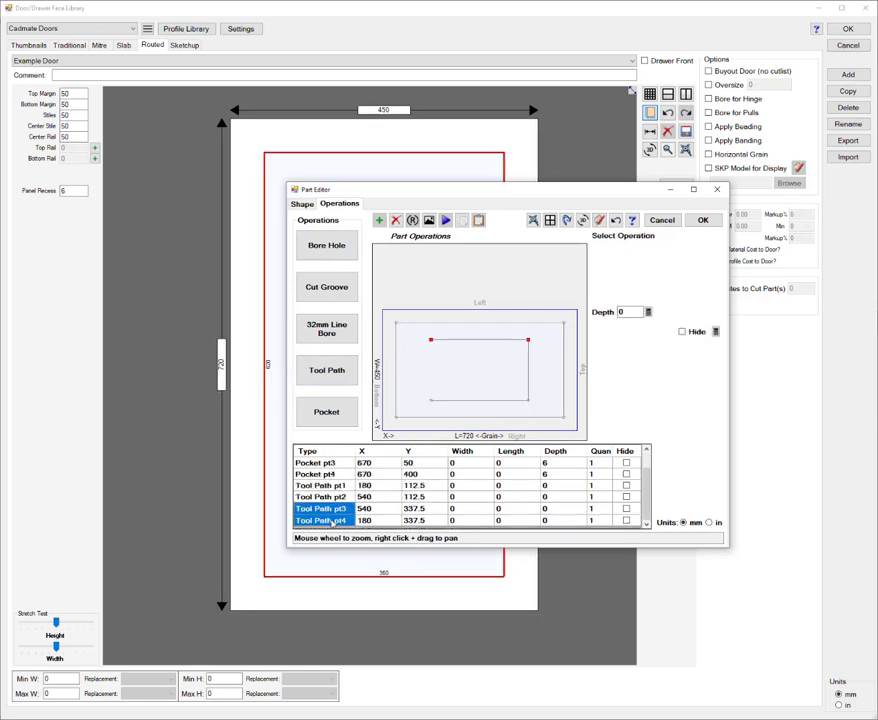
key("Delete")
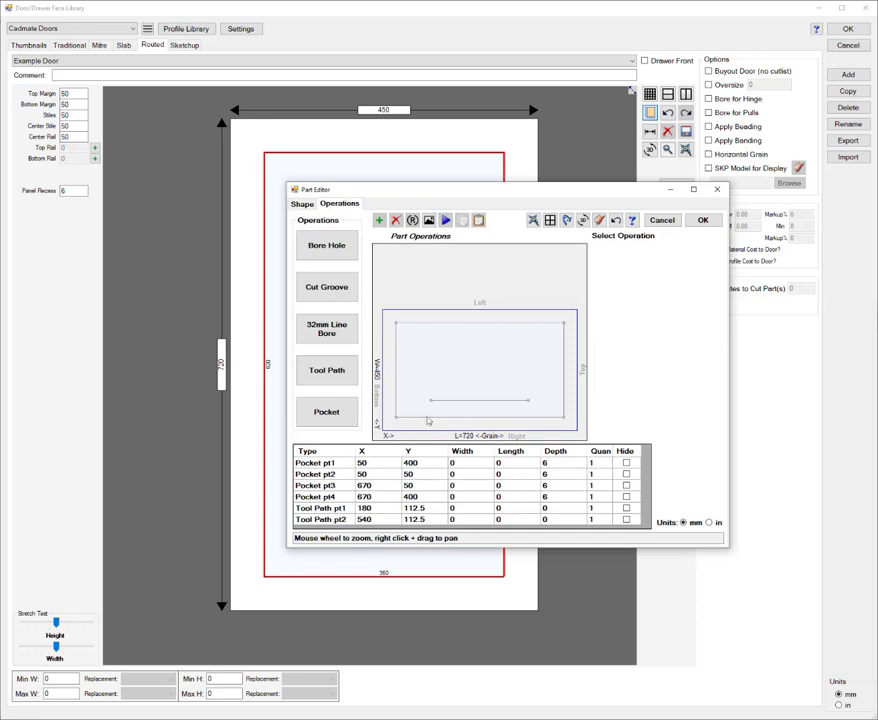
left_click_drag(432, 403, 396, 322)
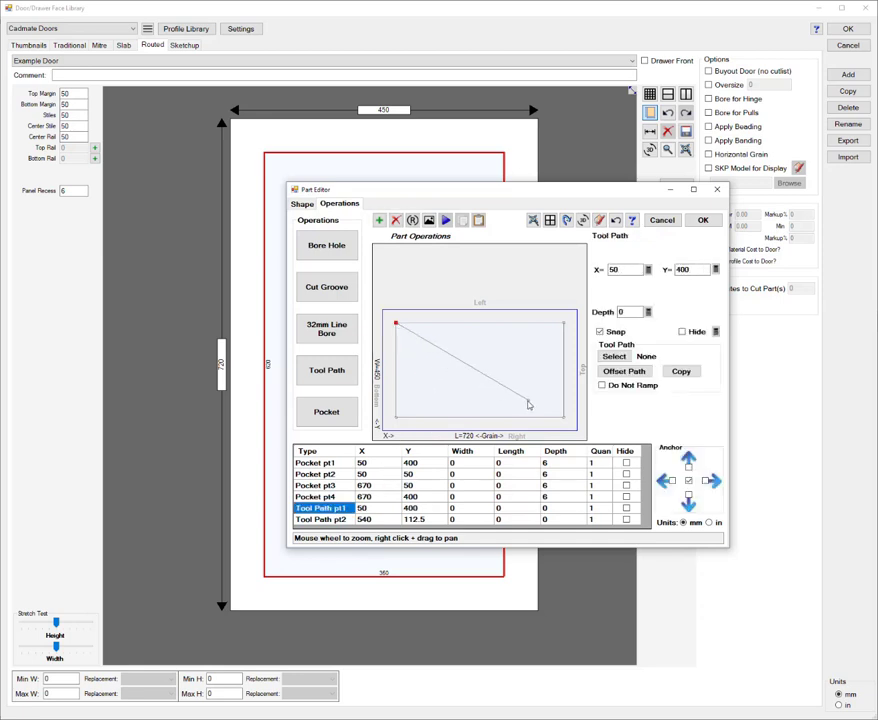
left_click_drag(529, 404, 563, 322)
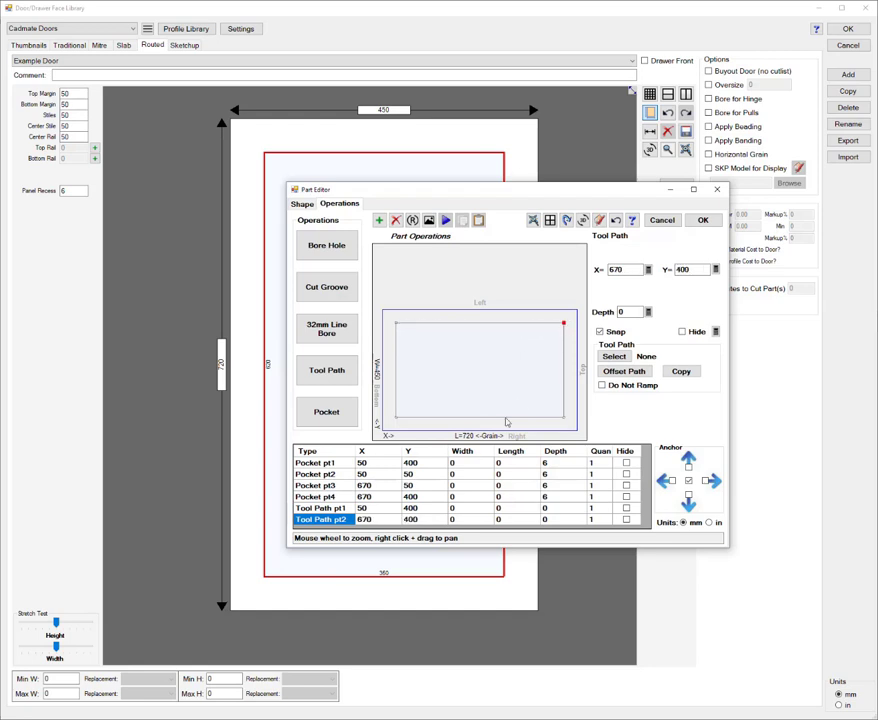
Step: Set the first tool path point's X to 0 and give the second point an X formula equal to the part length, 720
left_click(381, 509)
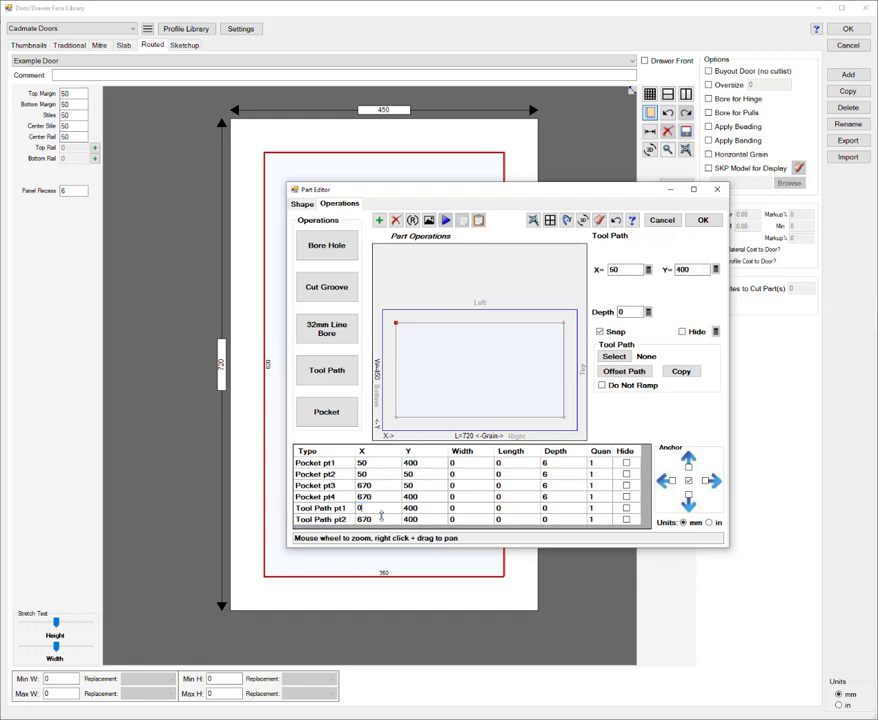
type("0")
left_click(381, 520)
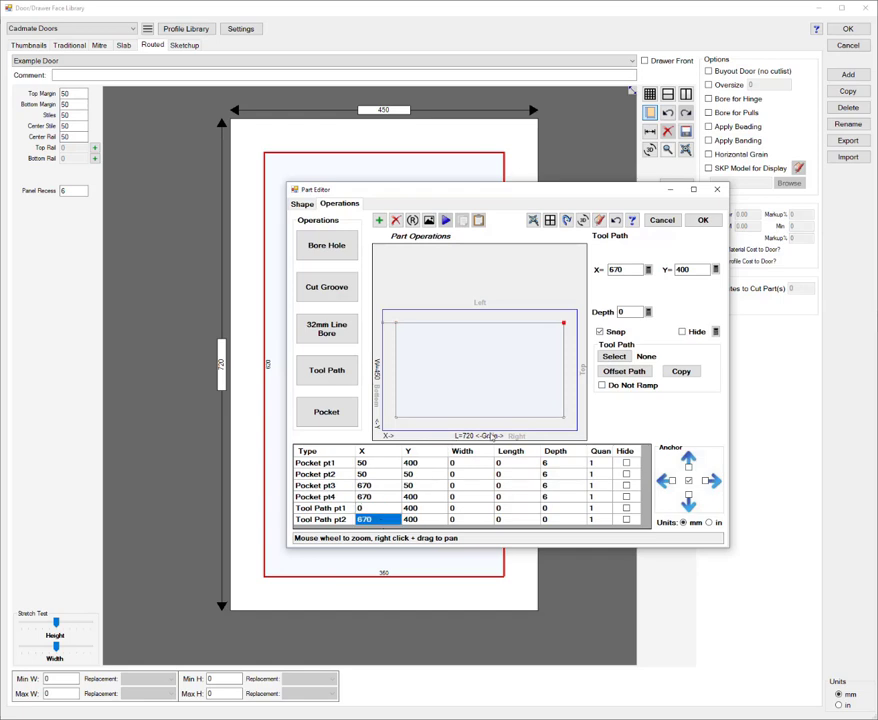
left_click(648, 271)
left_click(473, 259)
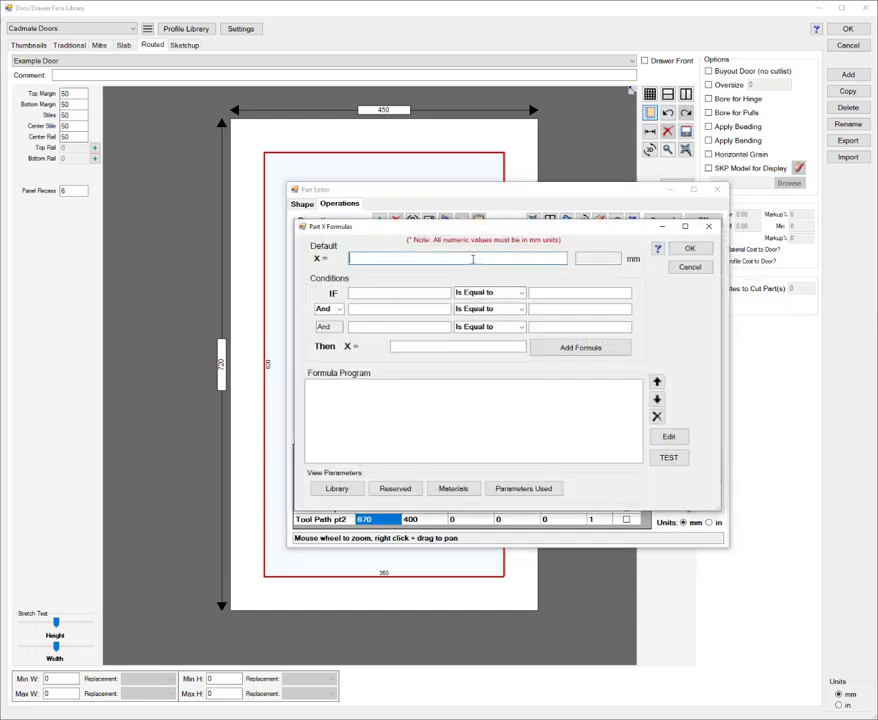
type("PartL")
left_click(689, 249)
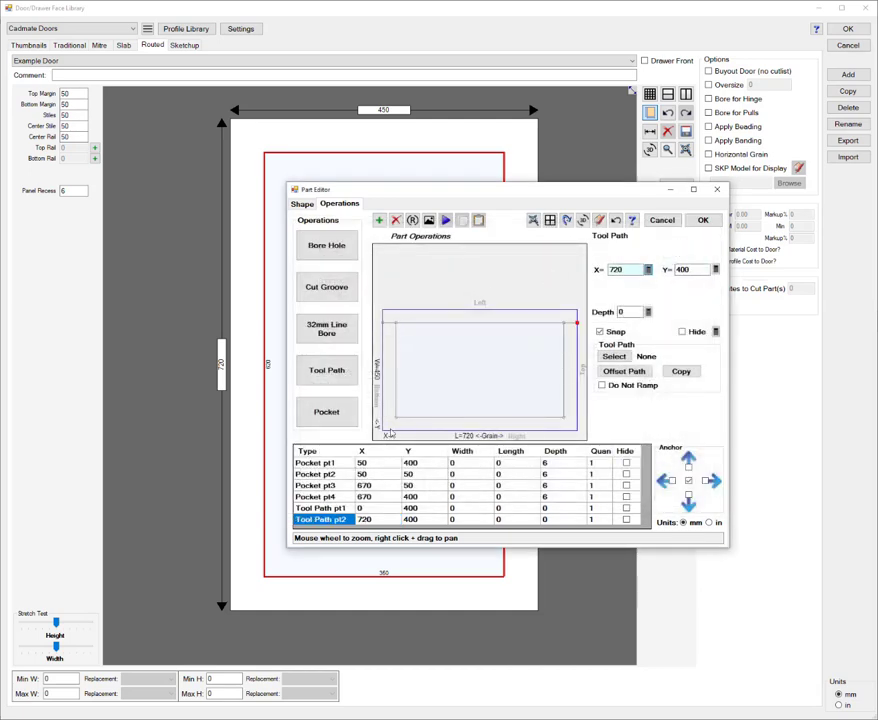
Step: Set the tool path's depth to 1.5 mm and assign the 90° Sharp Corner tool with a 50.8 mm diameter
double_click(621, 312)
left_click(617, 357)
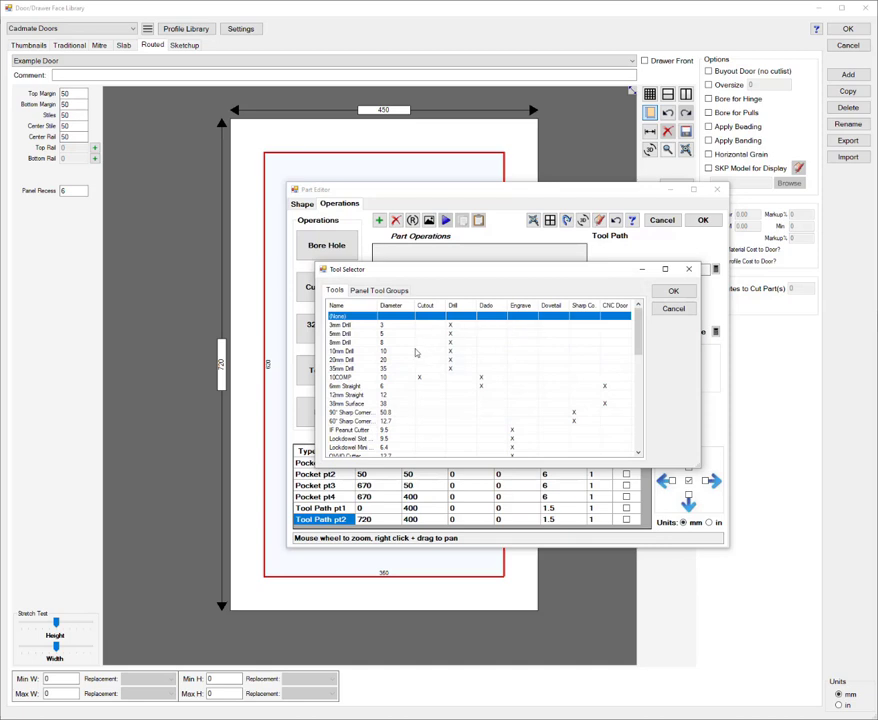
scroll(385, 375, "down", 1)
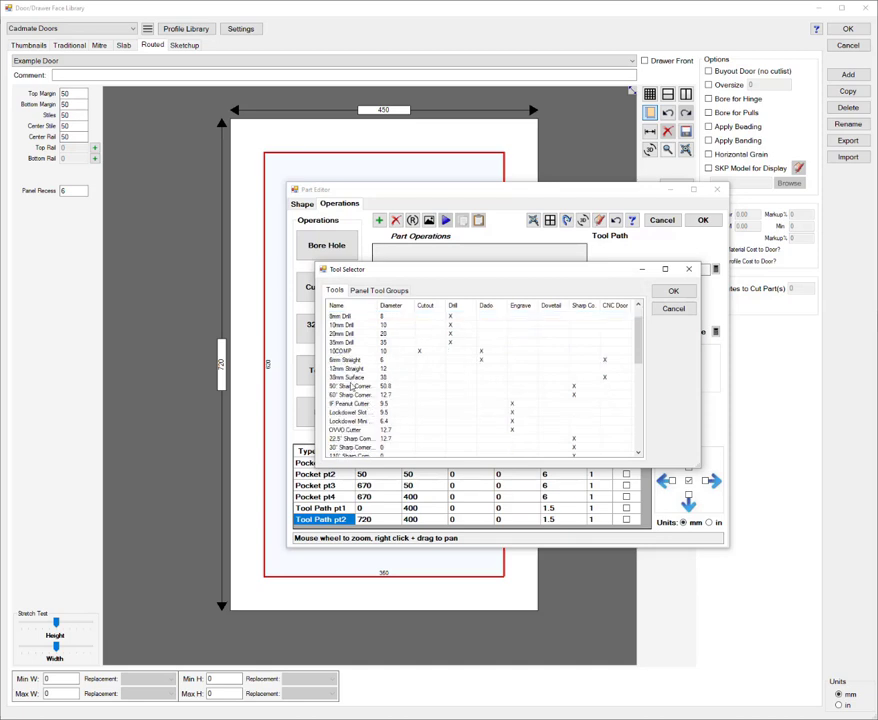
left_click(352, 386)
left_click(673, 290)
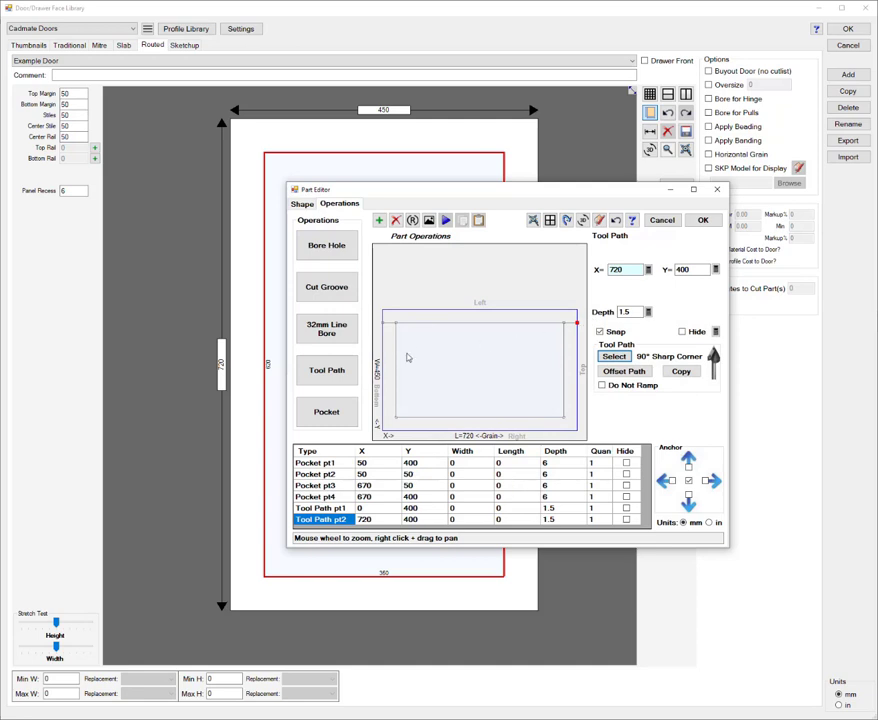
Step: Copy the sharp corner path as a new tool path without any offset
left_click(681, 370)
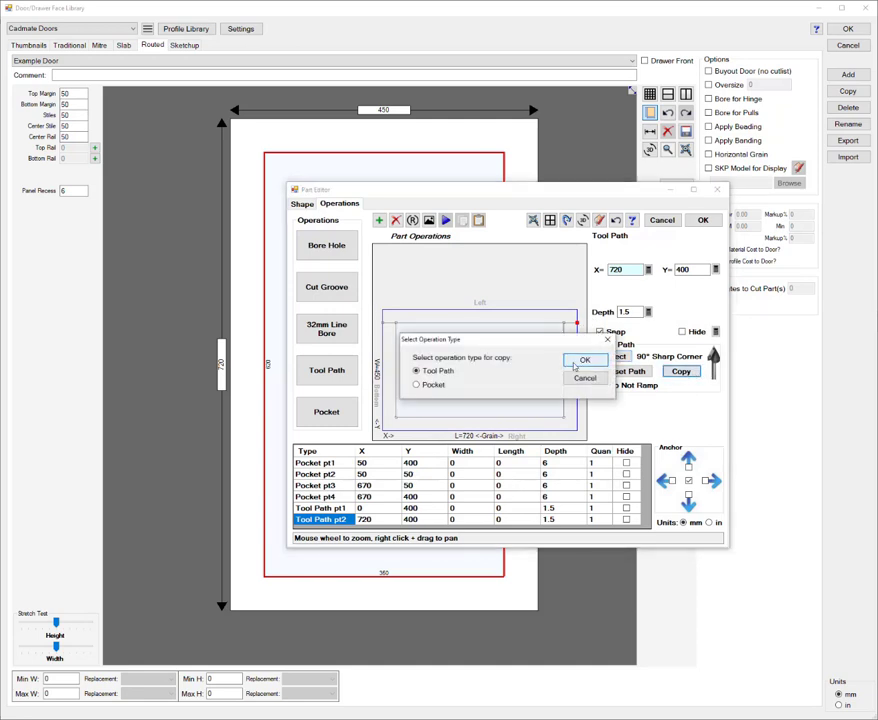
left_click(584, 361)
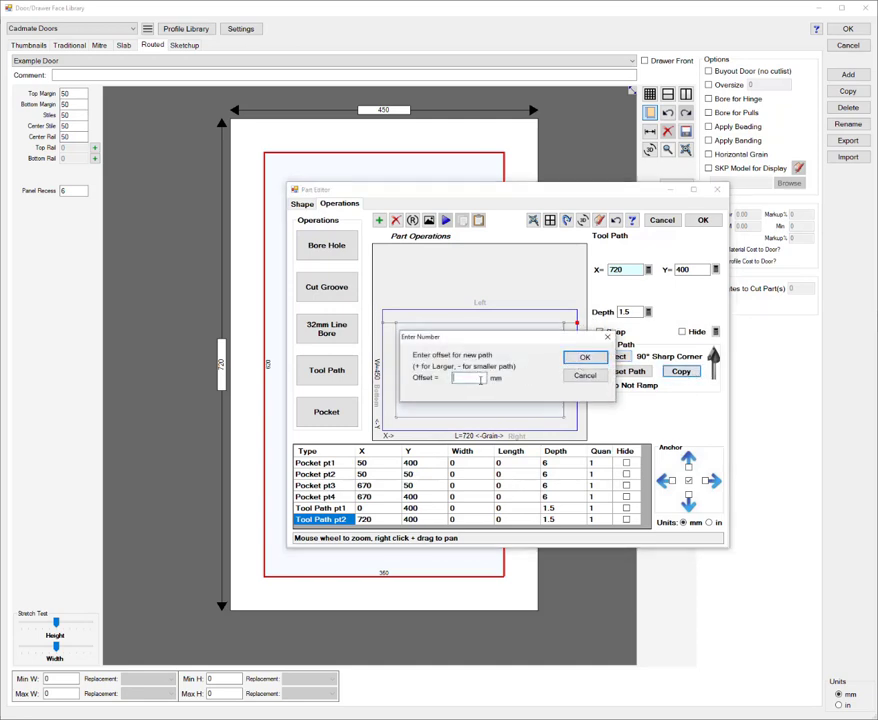
left_click(584, 357)
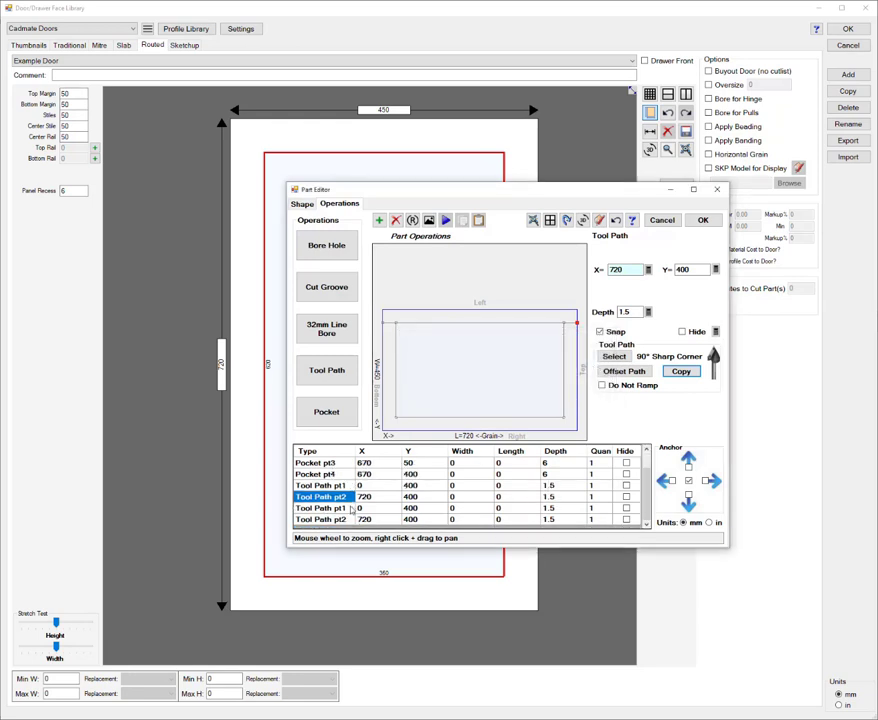
Step: Set both points of the copied tool path to Y 50 and accept the part edits
left_click(345, 510)
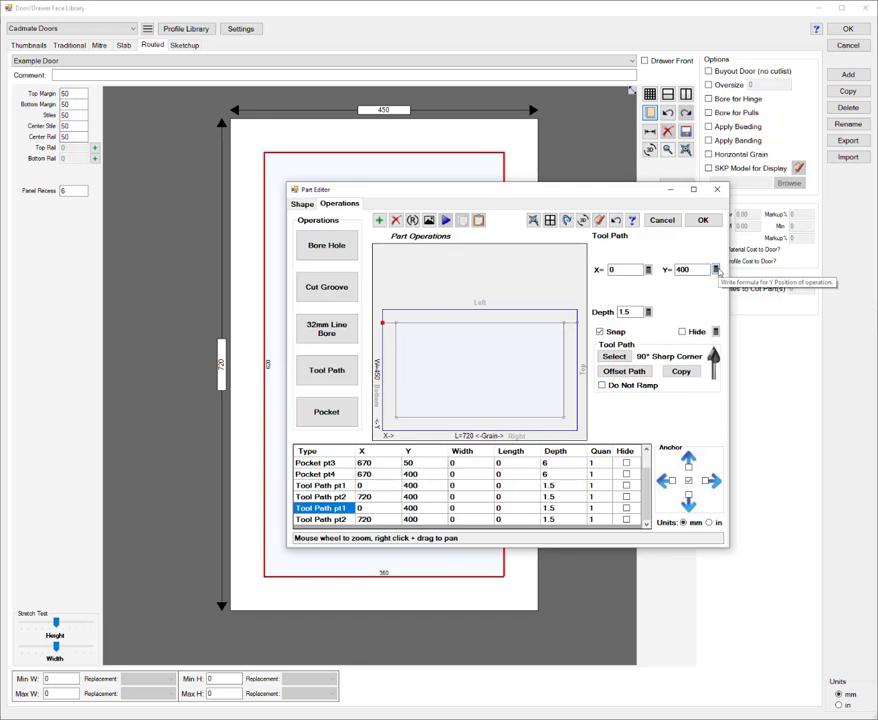
double_click(688, 270)
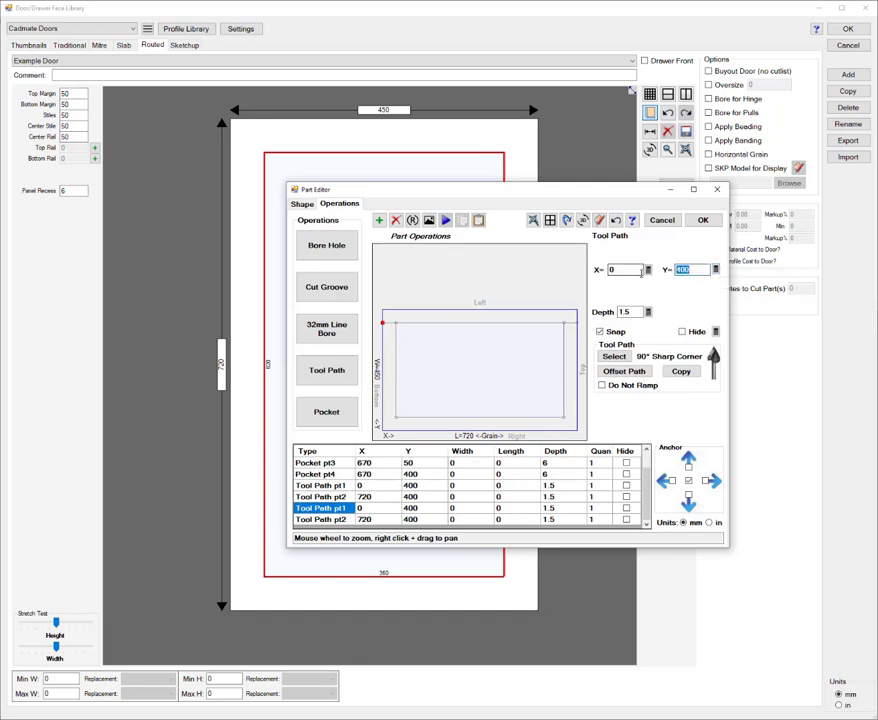
type("50")
left_click(410, 519)
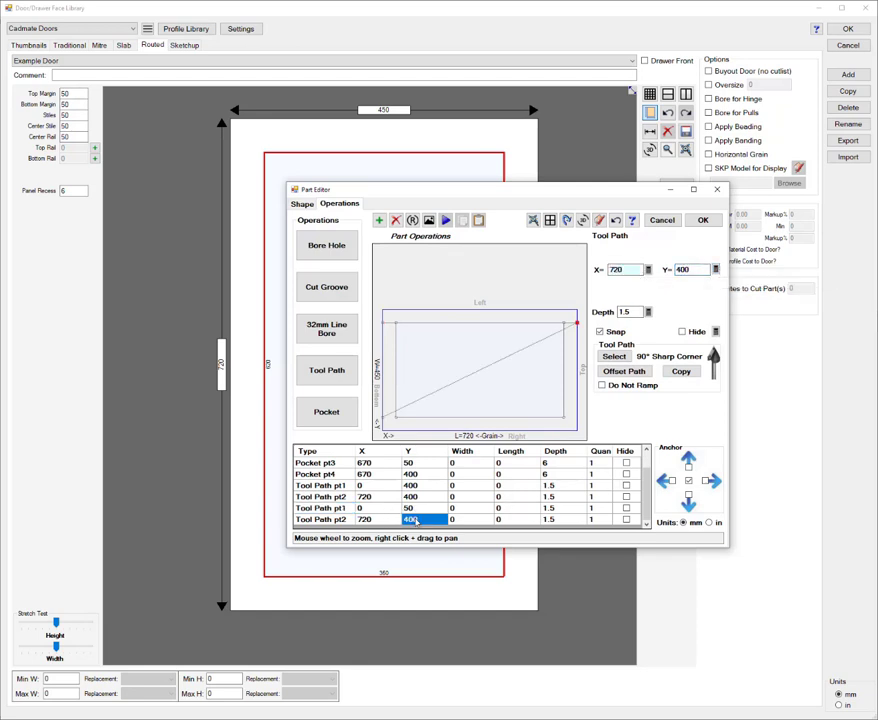
double_click(694, 270)
type("50")
left_click(704, 221)
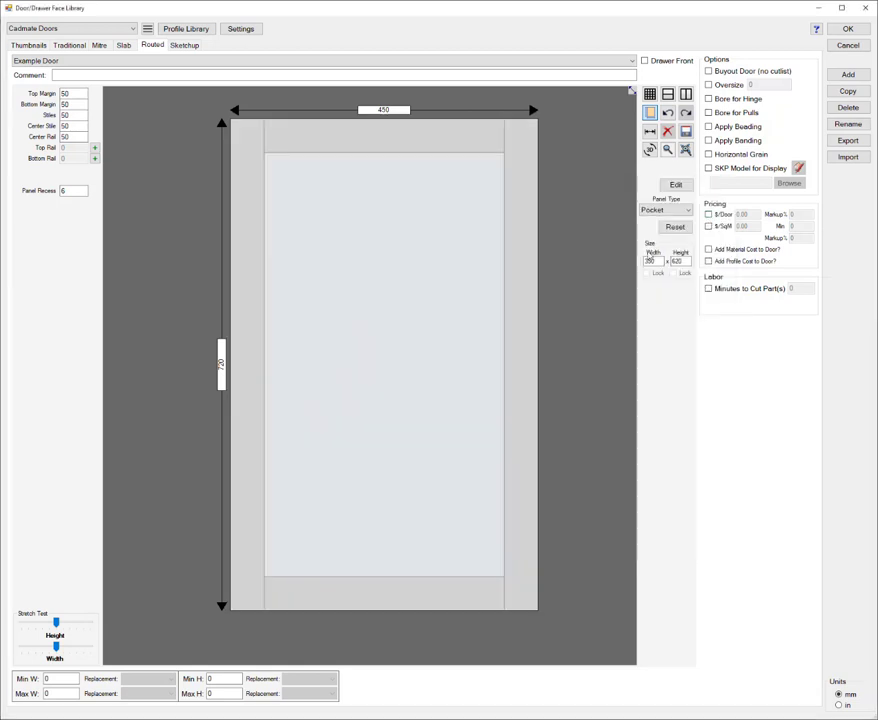
Step: Inspect the door in 3D to check the V-grooves along both stiles
left_click(649, 149)
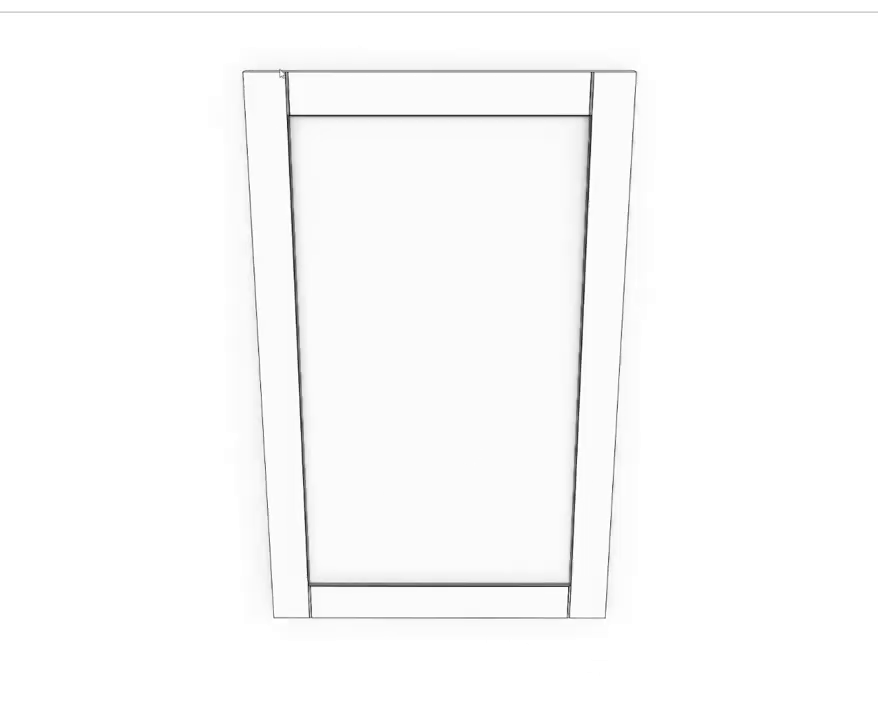
mouse_move(379, 215)
middle_mouse_down()
mouse_move(410, 219)
mouse_move(378, 214)
middle_mouse_up()
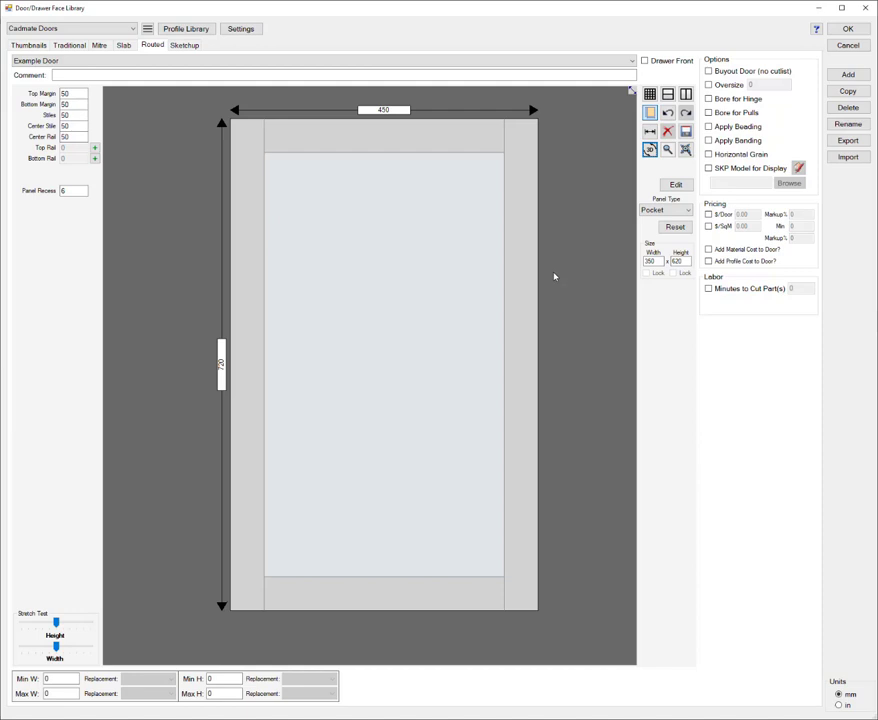
left_click(416, 274)
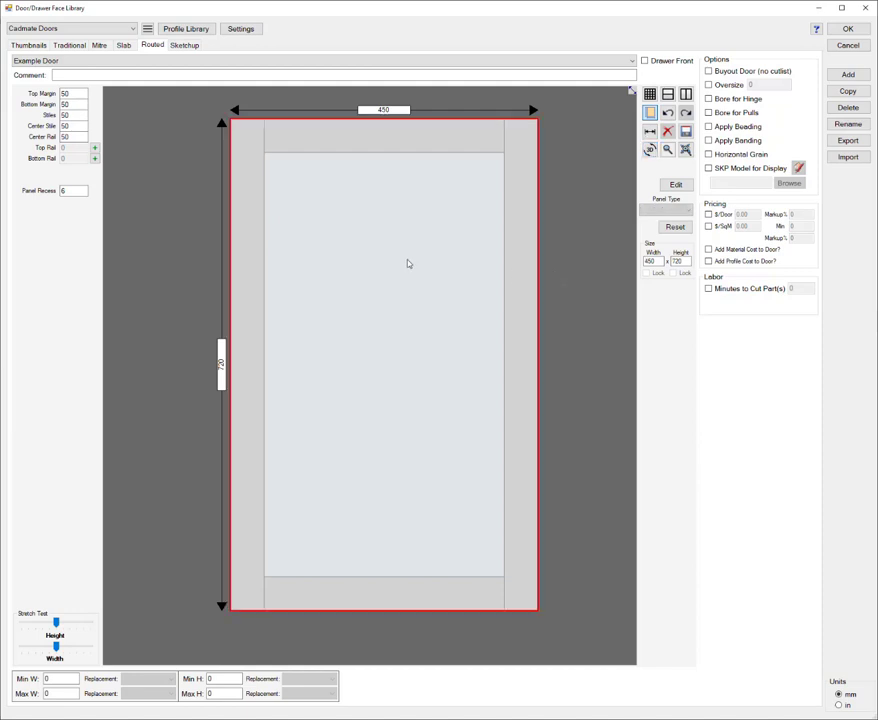
Step: Add a new slab-type door named Slab Door
left_click(122, 46)
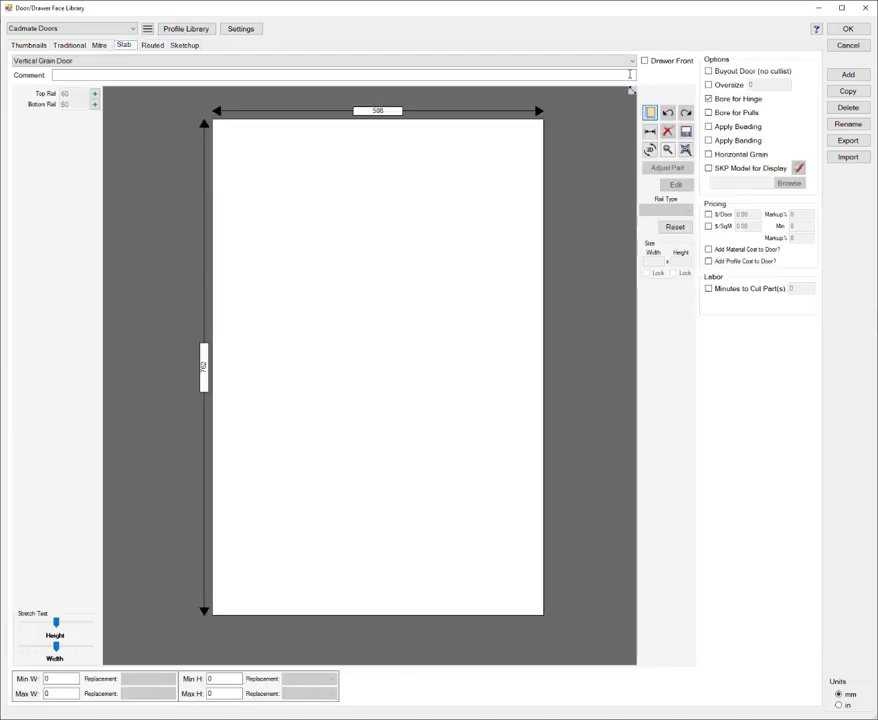
left_click(848, 76)
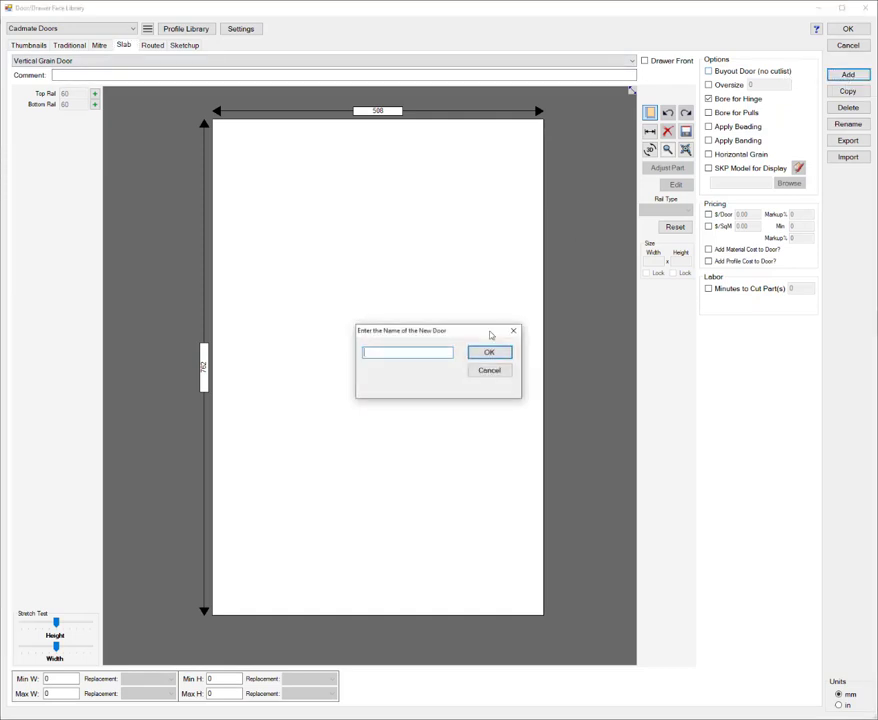
type("Slab Door")
left_click(489, 352)
Step: Open the slab door's part for editing and add an open tool path to its operations
left_click(481, 330)
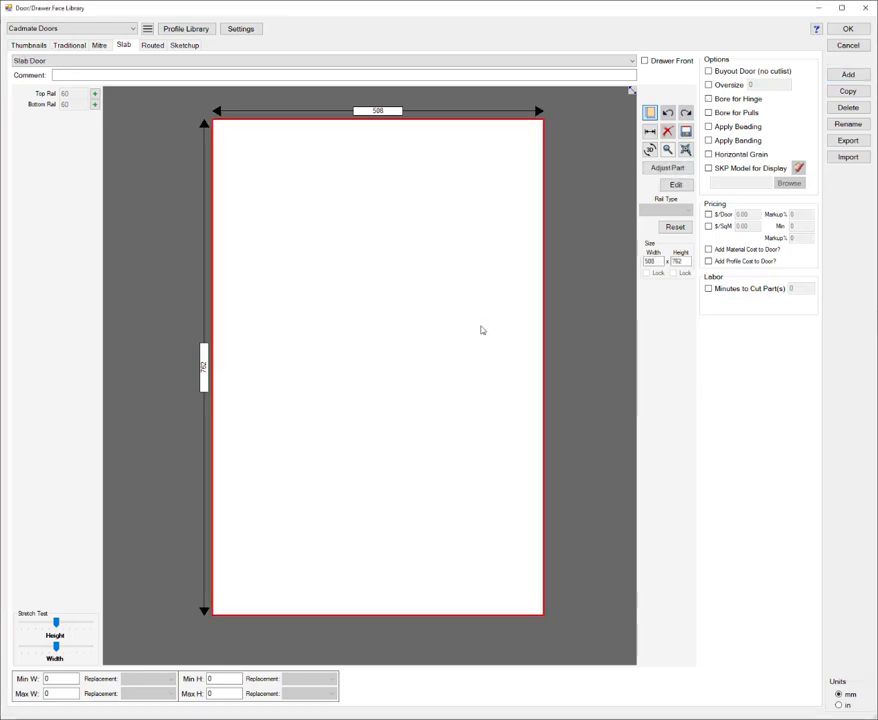
left_click(670, 188)
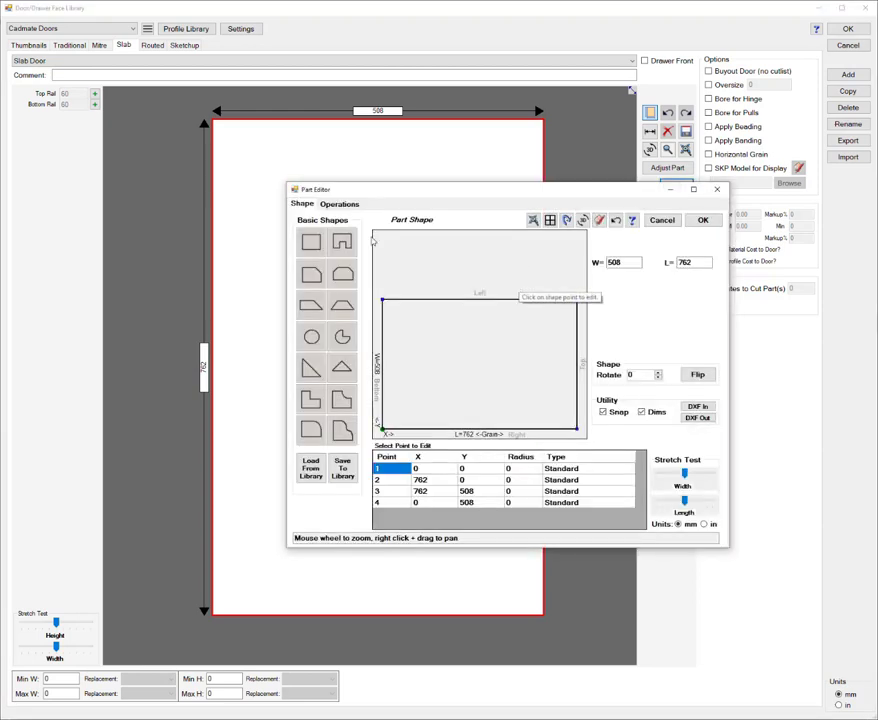
left_click(338, 205)
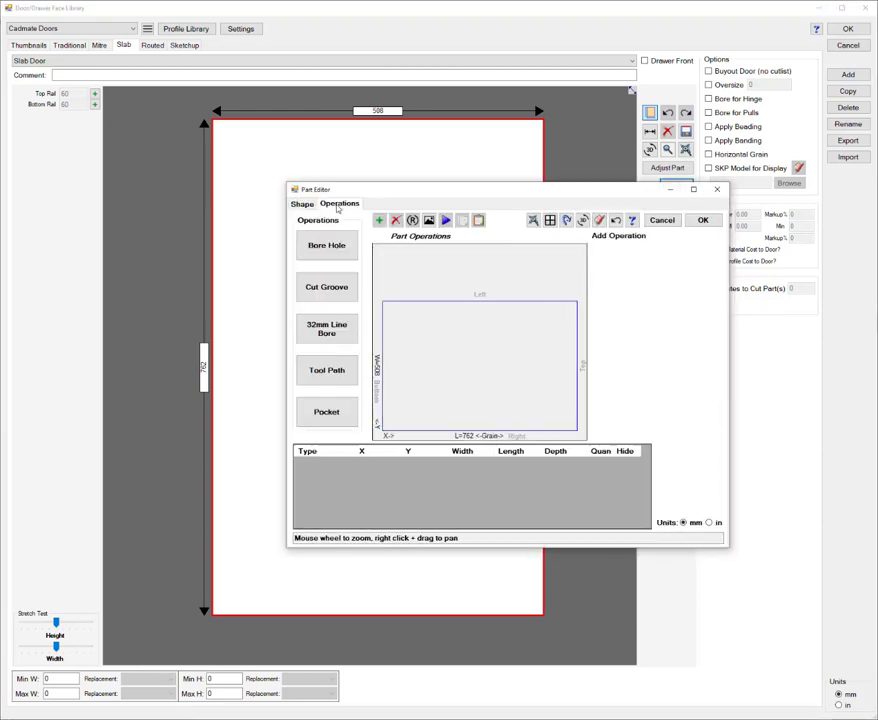
left_click(328, 372)
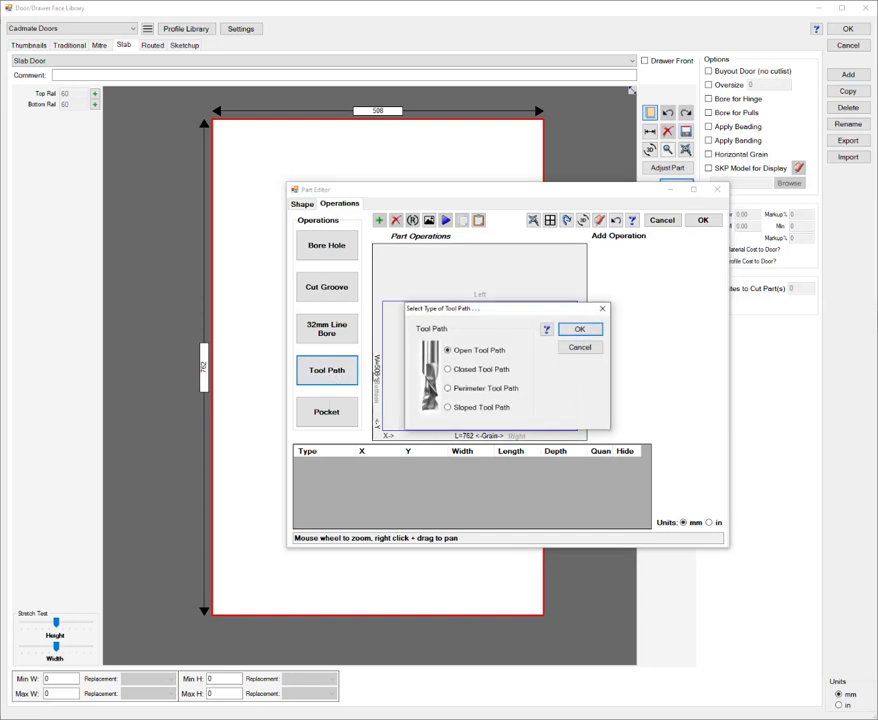
left_click(574, 328)
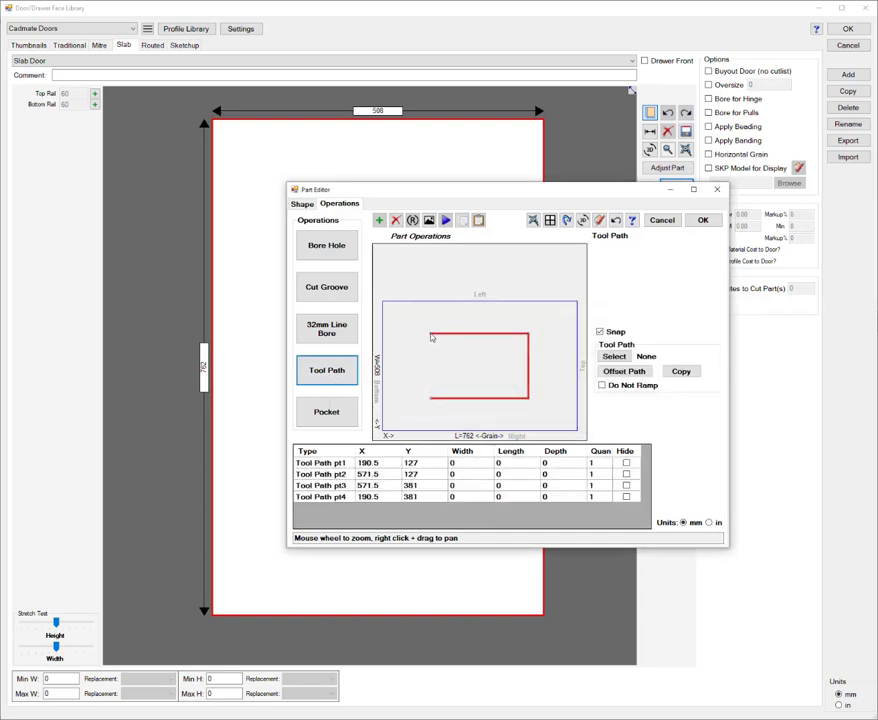
Step: Drag the end points of the tool path aside and delete points 3 and 4
left_click_drag(433, 335, 582, 354)
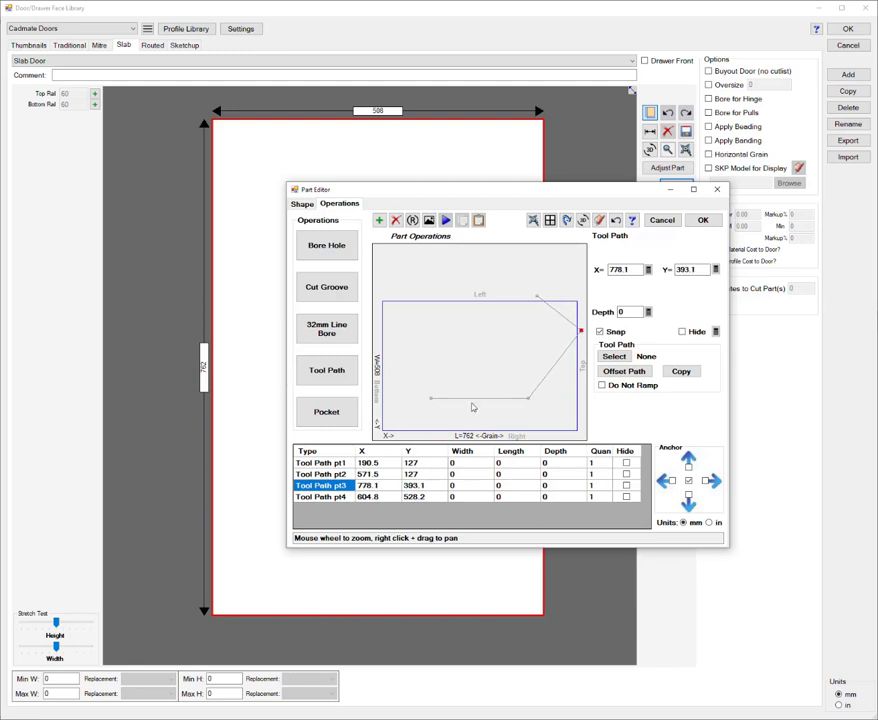
left_click(333, 497, "shift")
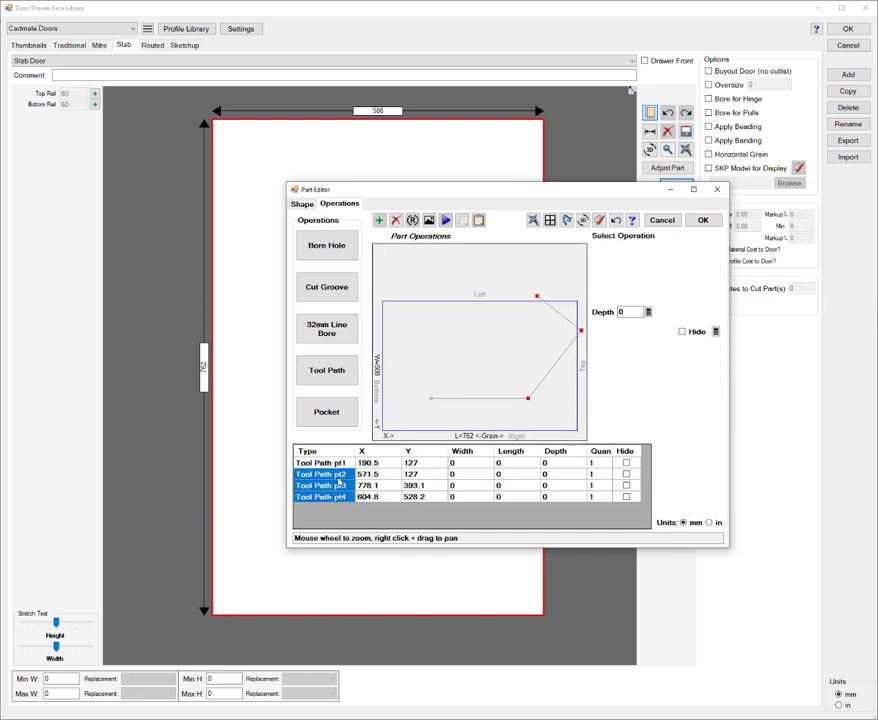
left_click(322, 486)
left_click(333, 497, "shift")
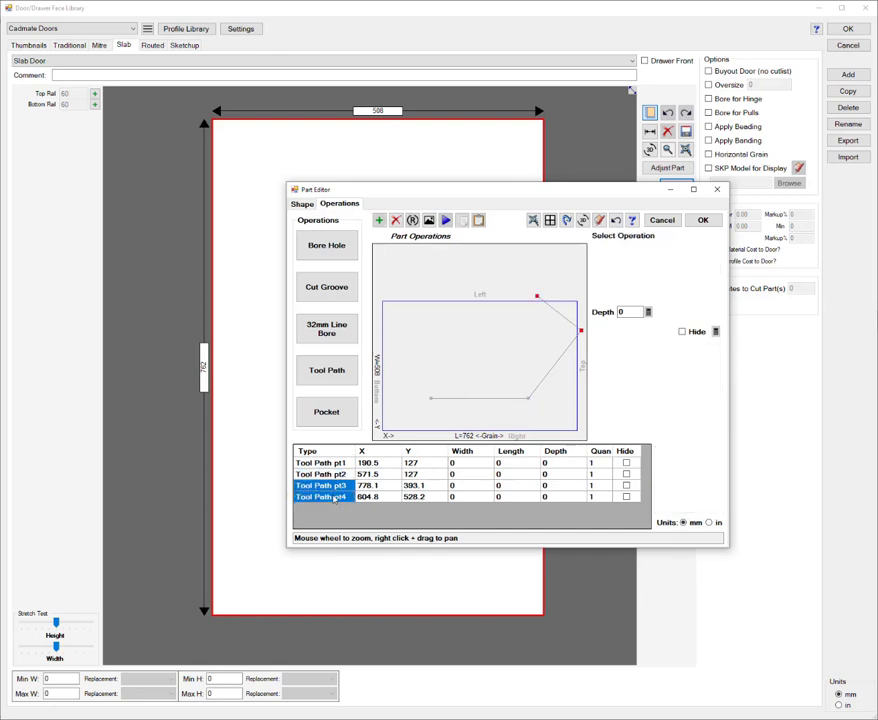
key("Delete")
Step: Move the two remaining path points to opposite corners along the door's top edge, at about X 750
left_click(431, 399)
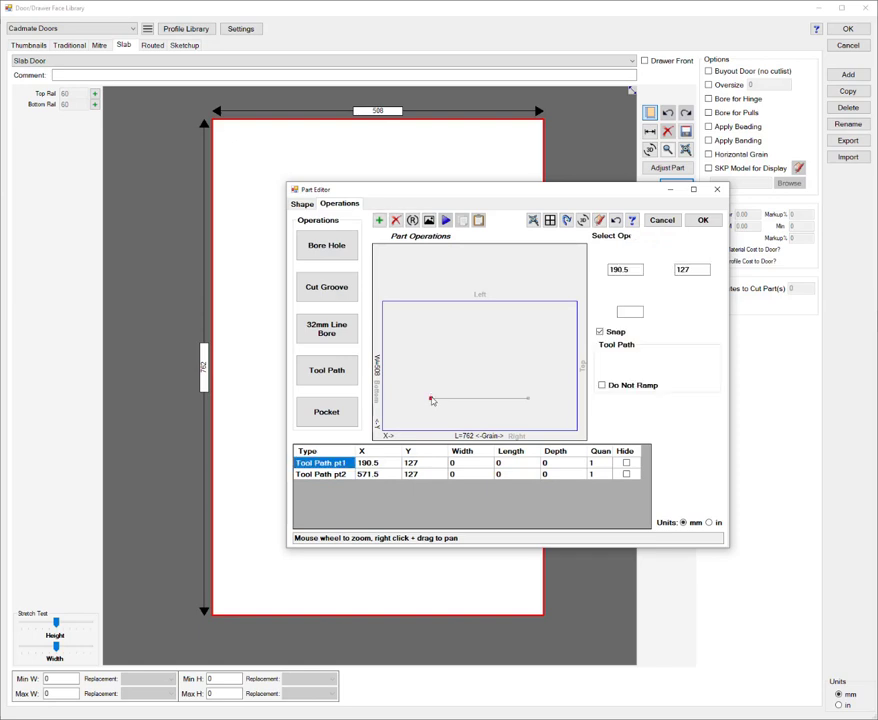
left_click_drag(431, 399, 578, 302)
left_click_drag(529, 398, 575, 435)
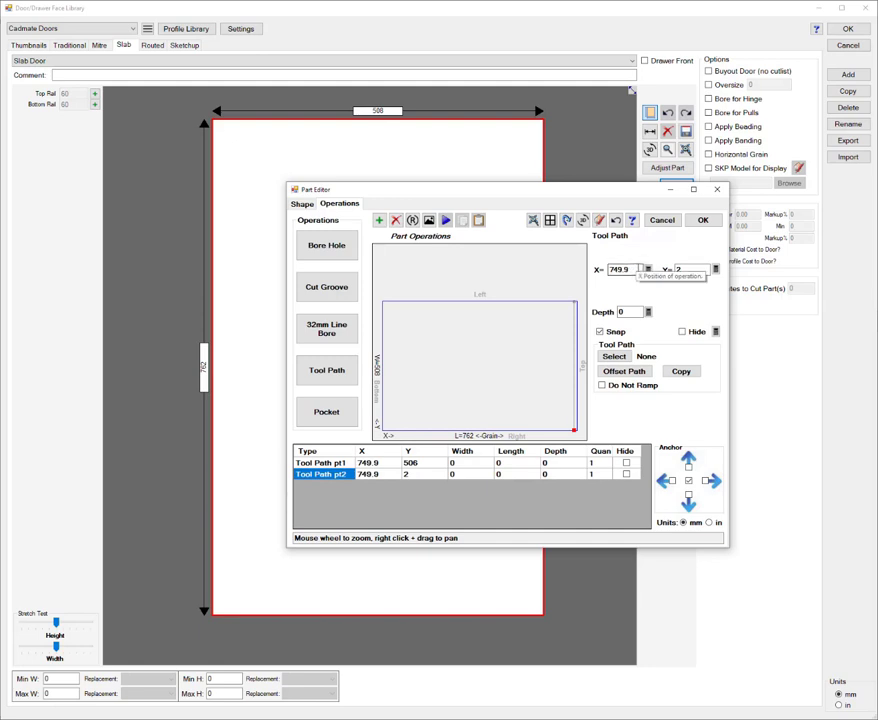
Step: Set the X position of both tool path points with the formula PartL-10
left_click(648, 269)
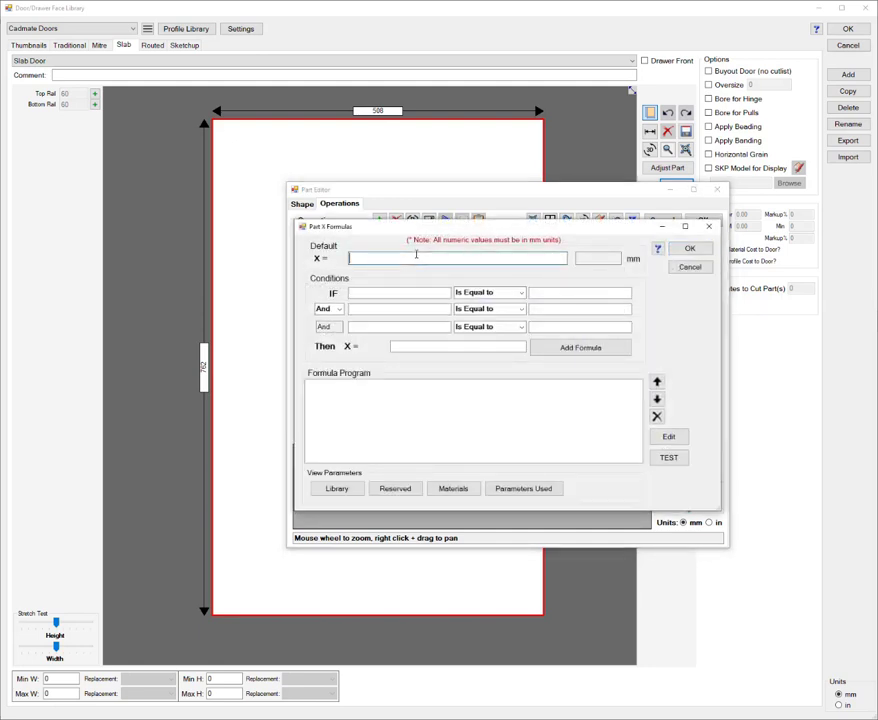
type("PartL-10")
left_click_drag(411, 259, 333, 262)
left_click(689, 248)
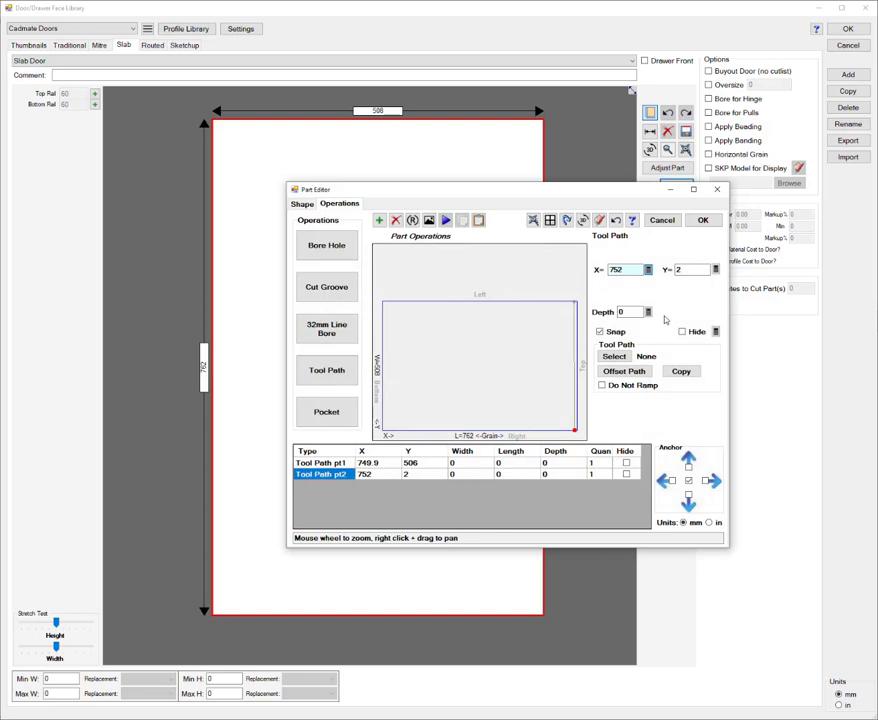
left_click(575, 304)
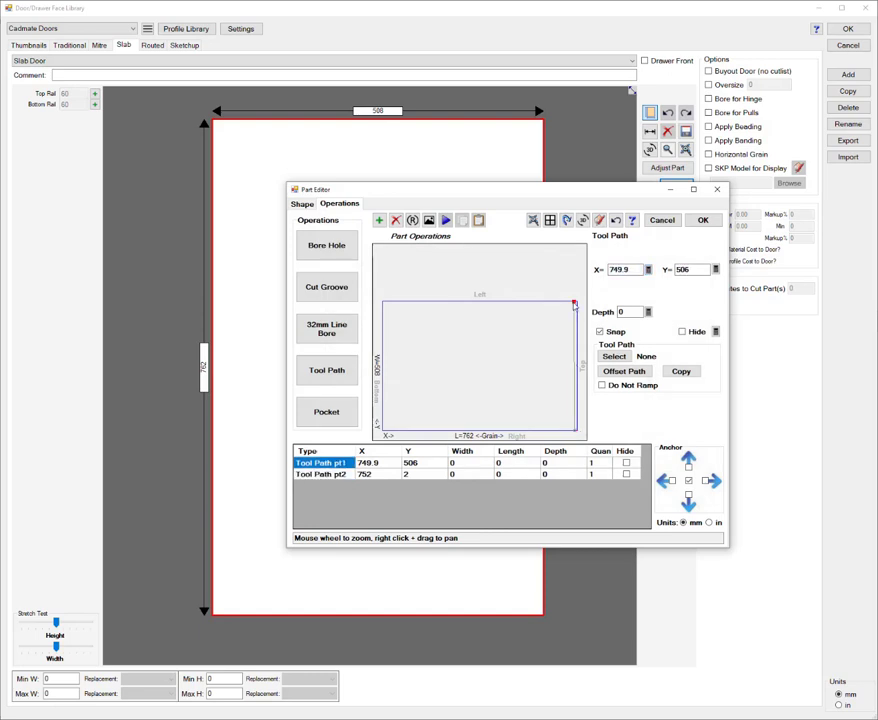
left_click(648, 269)
left_click(689, 248)
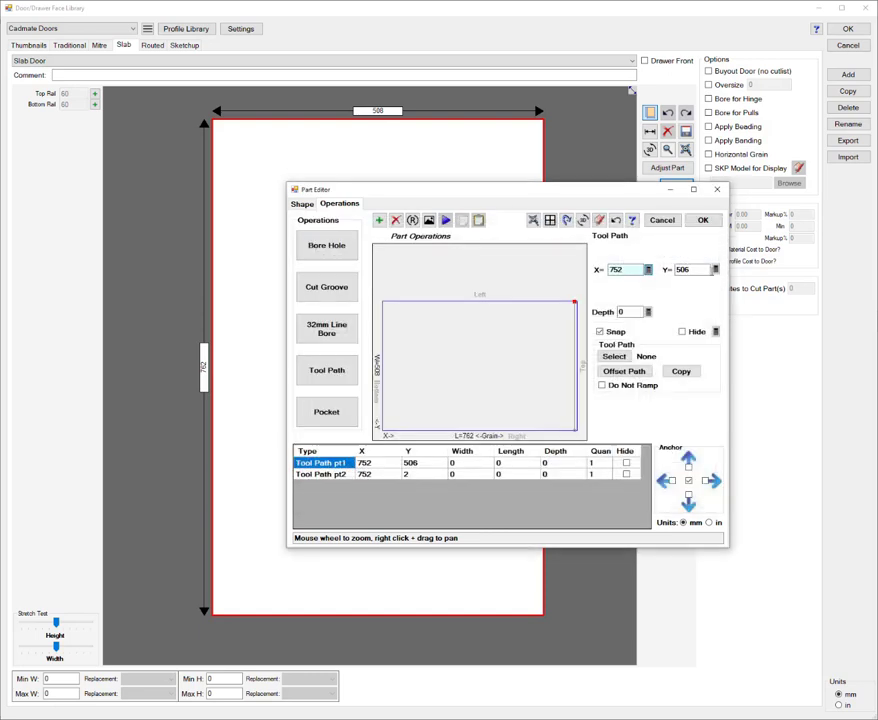
Step: Set the first point's Y by formula to the part width of 508 and the second point's Y to 0
left_click(684, 268)
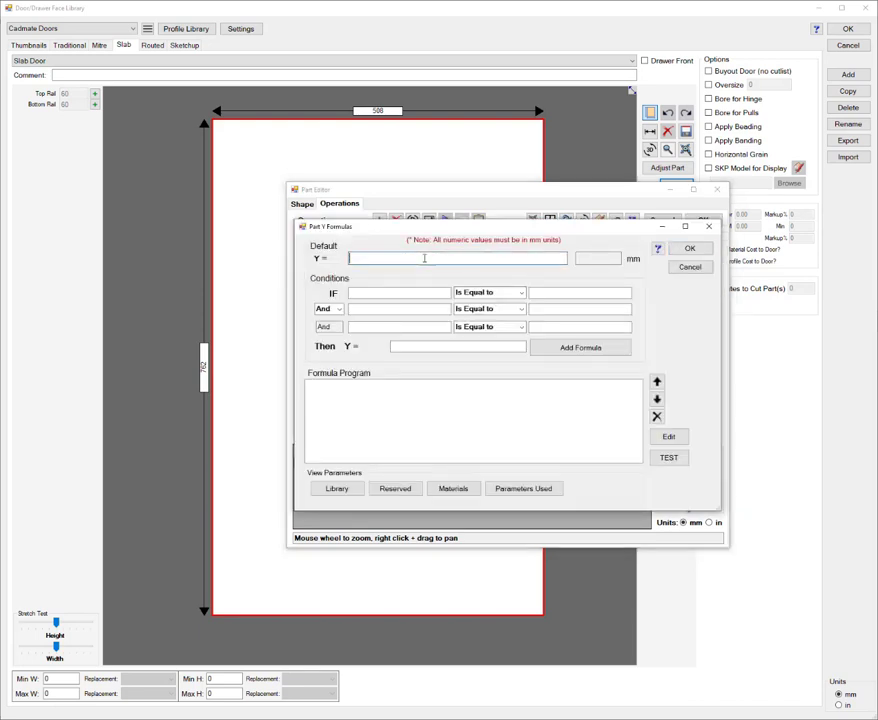
type("PartW")
left_click(681, 252)
left_click(575, 431)
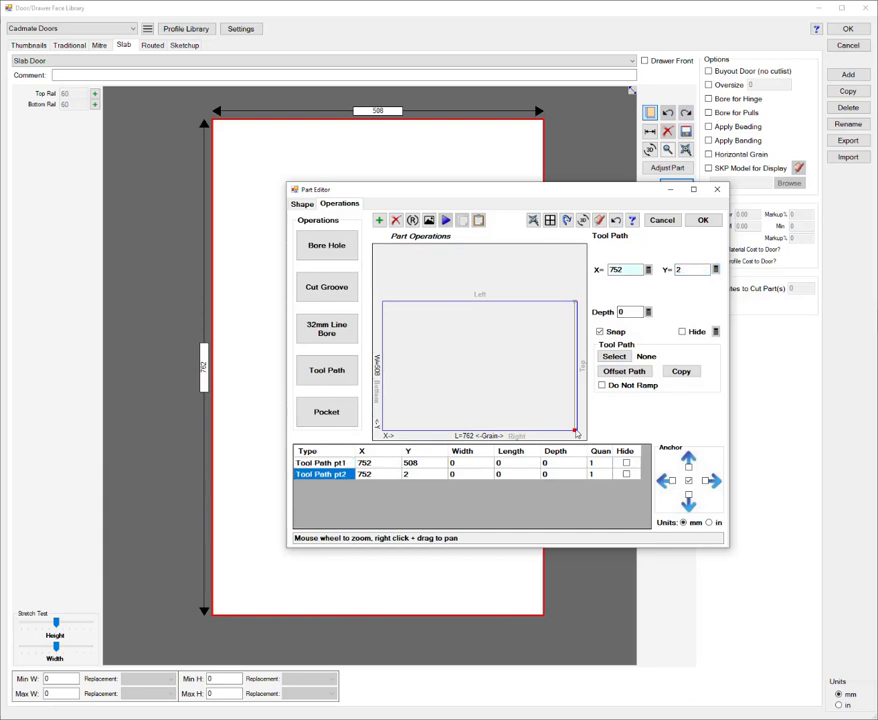
double_click(690, 269)
type("0")
left_click(692, 252)
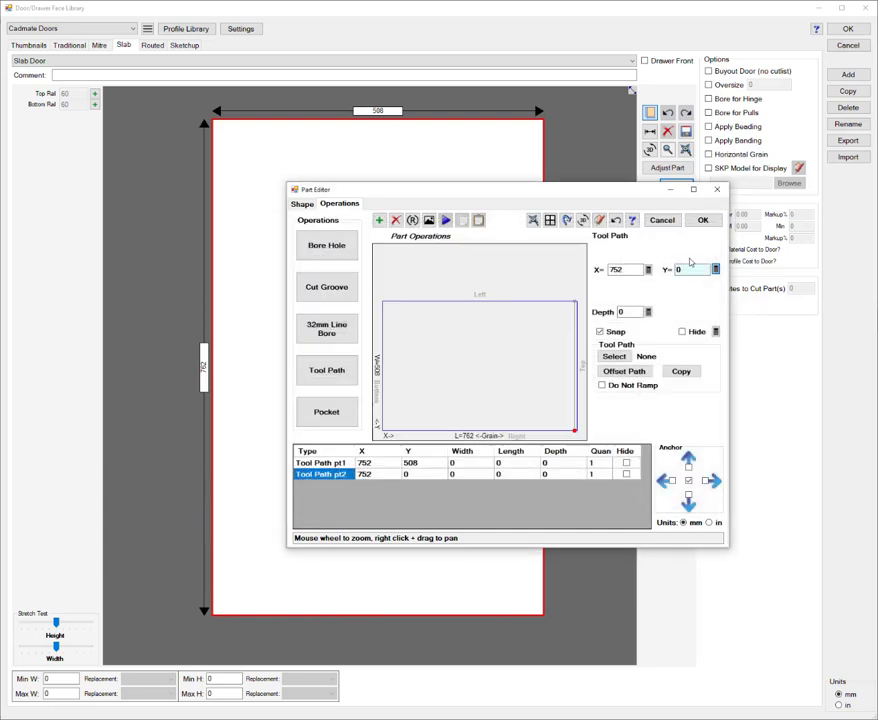
Step: Give the tool path a depth of 1.5 and assign the 90° Sharp Corner tool
left_click(622, 312)
type("1.5")
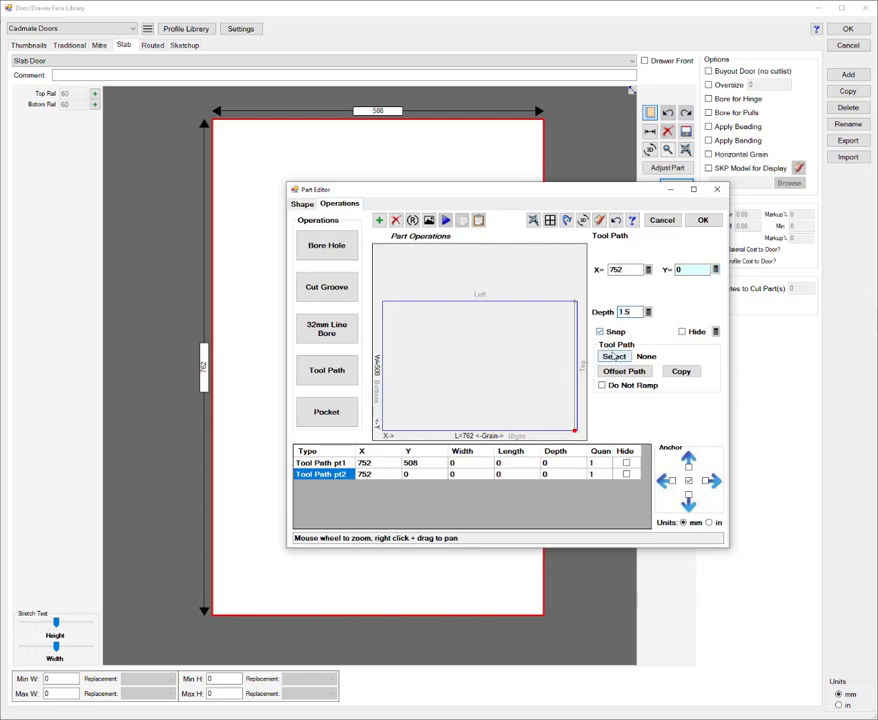
left_click(614, 356)
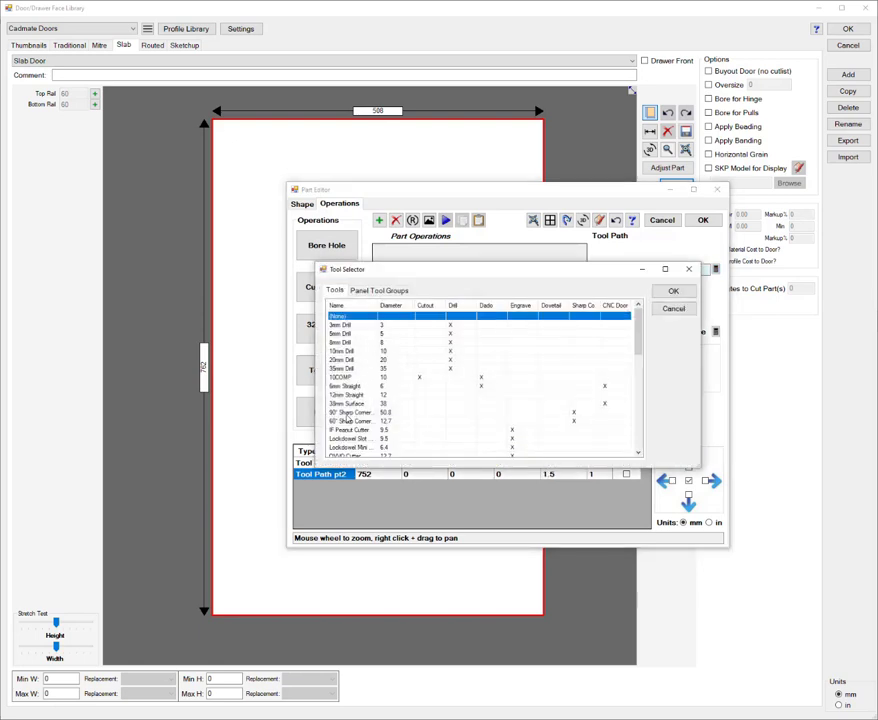
left_click(350, 412)
left_click(673, 290)
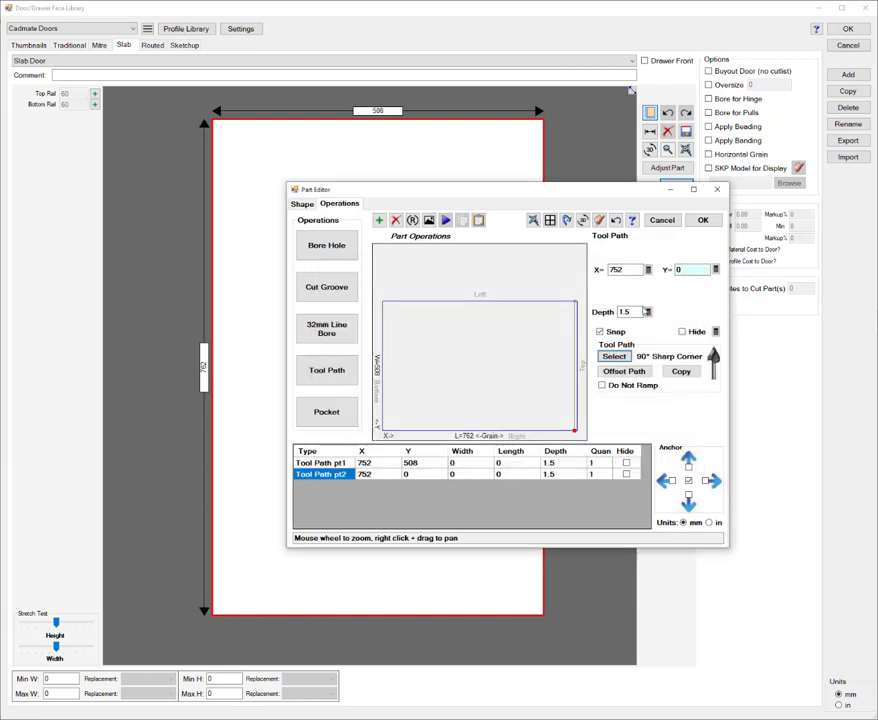
Step: Copy the groove near the top edge as a second tool path without any offset
left_click(681, 371)
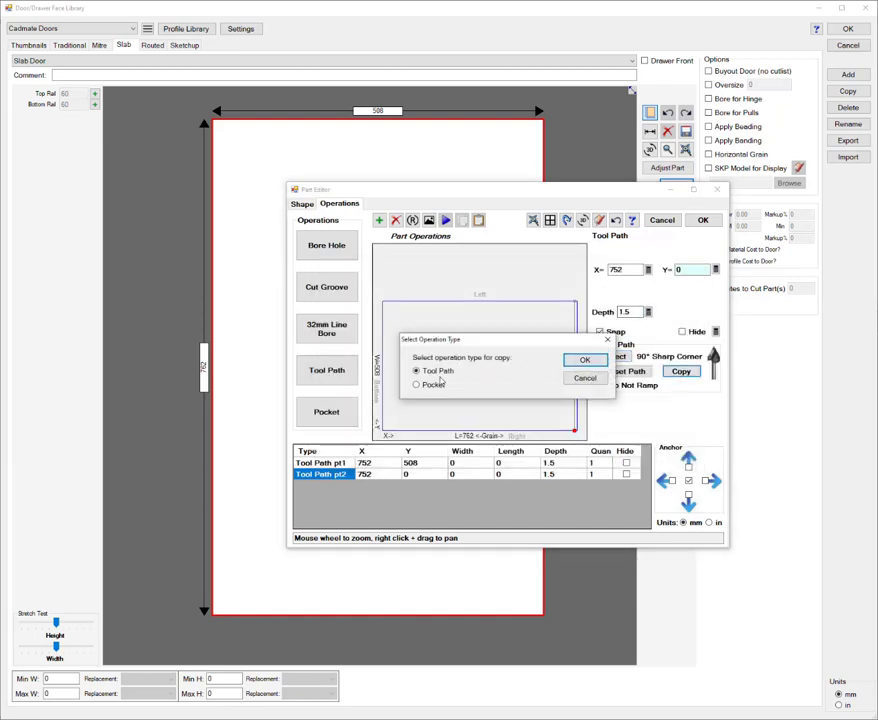
left_click(583, 360)
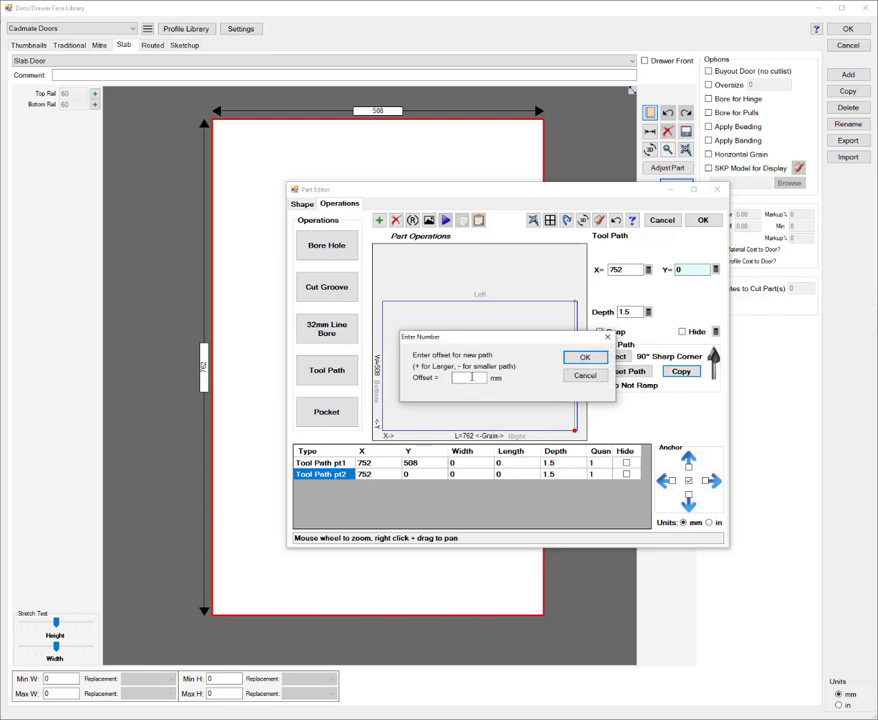
left_click(586, 358)
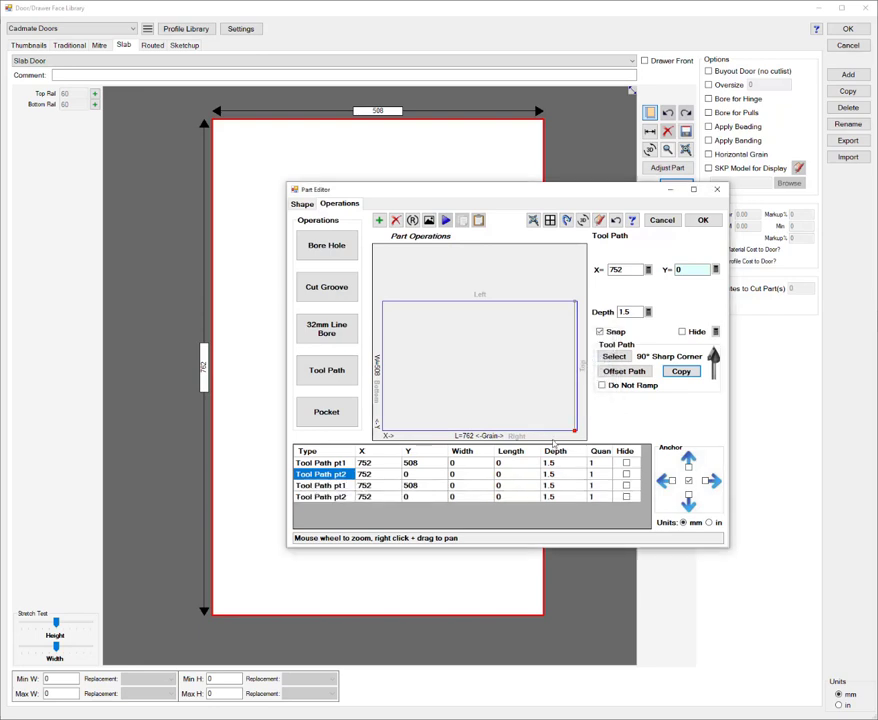
Step: Set the X formula of both copied path points to PartL-20 and accept the part edits
left_click(405, 486)
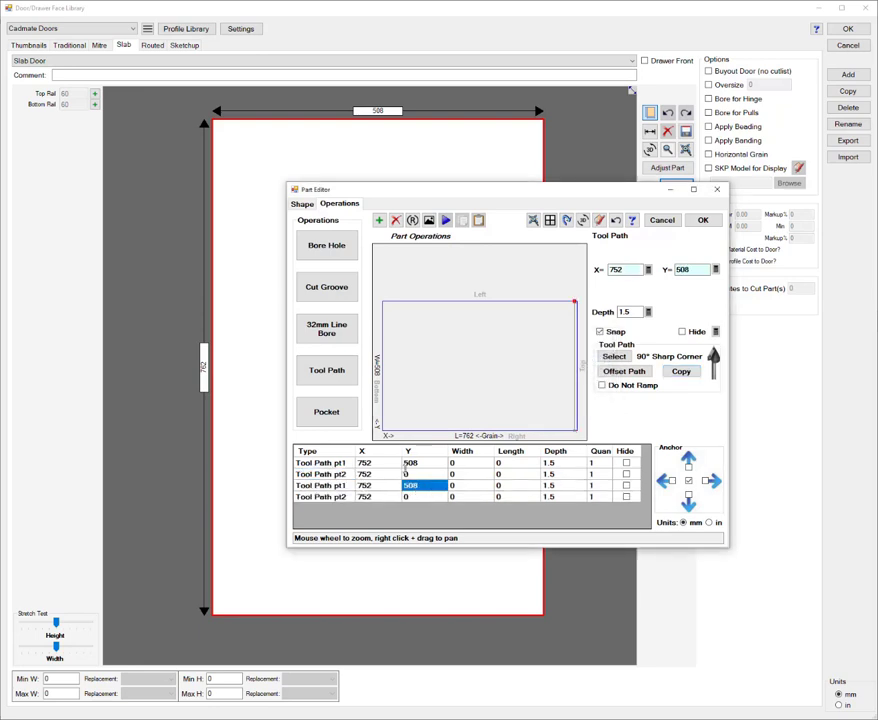
left_click(649, 271)
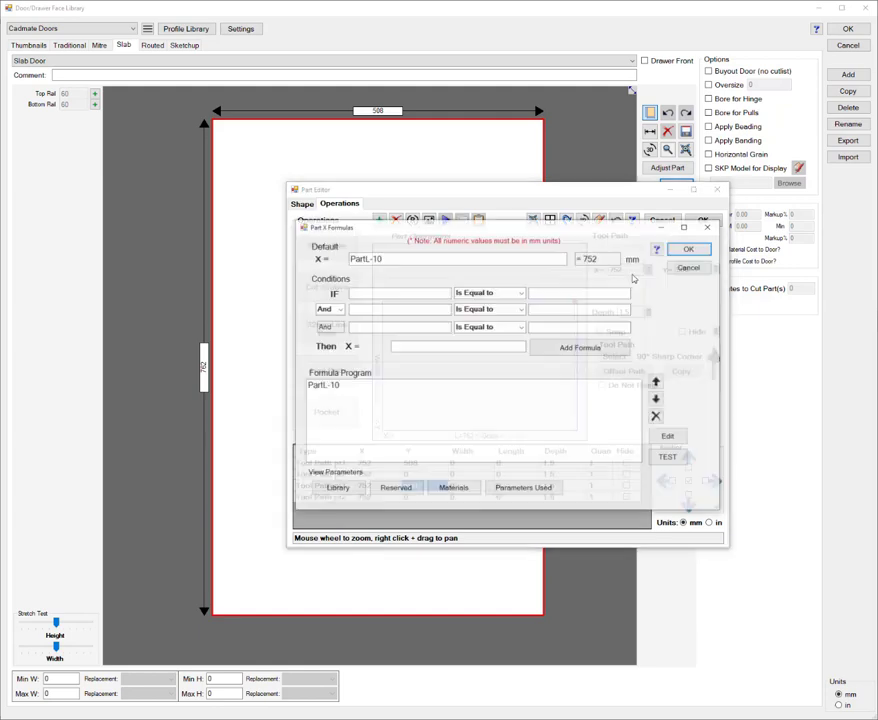
double_click(374, 260)
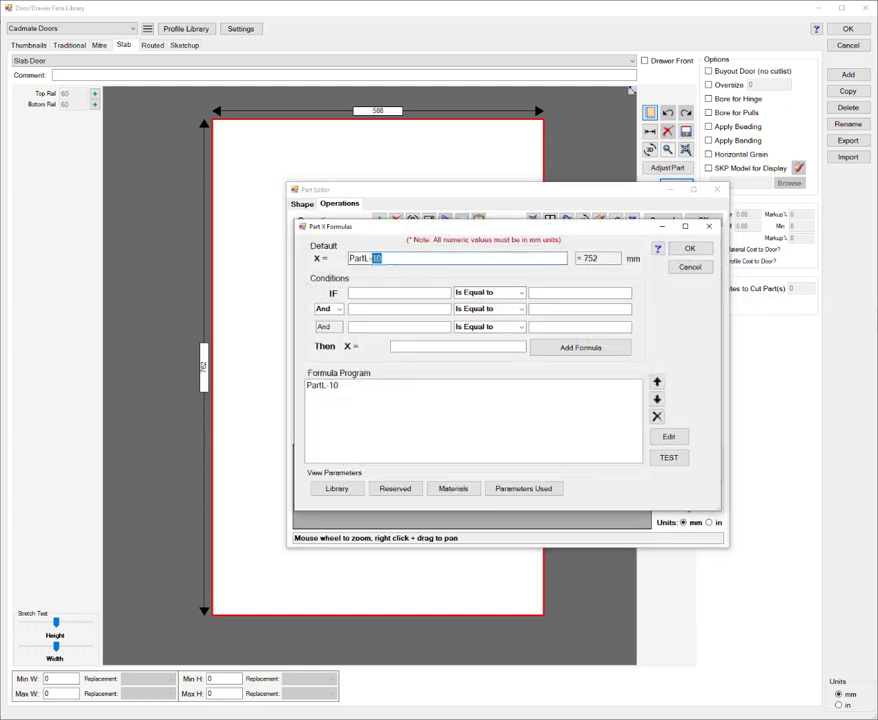
type("20")
key("Return")
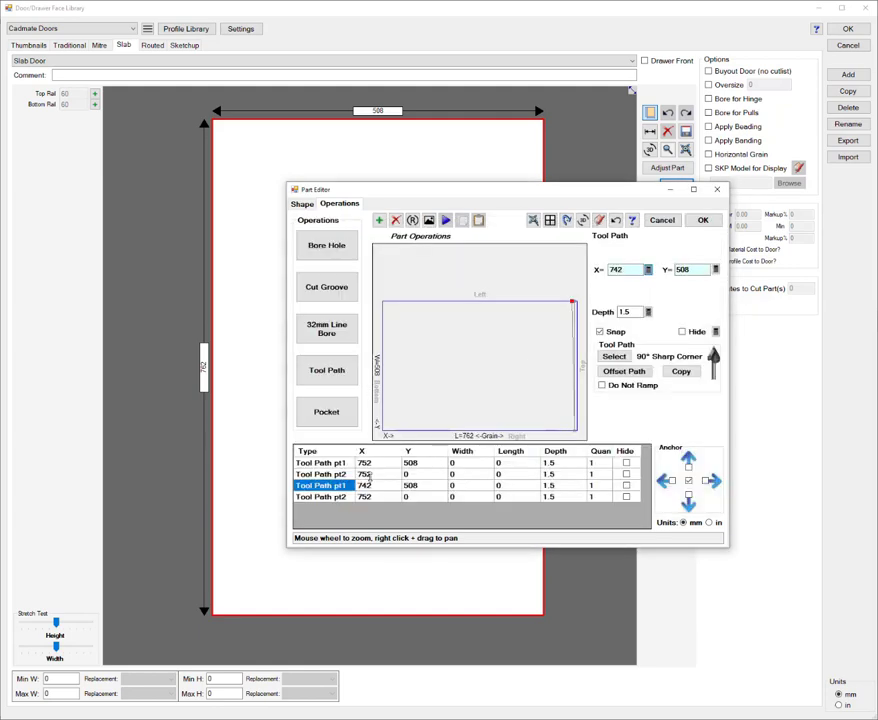
left_click(366, 496)
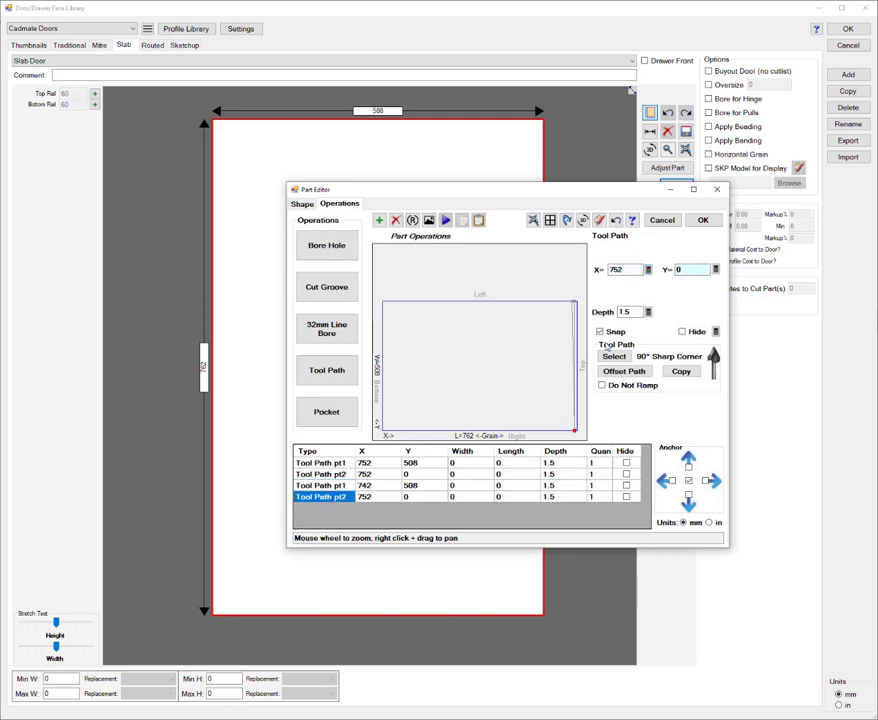
left_click(648, 270)
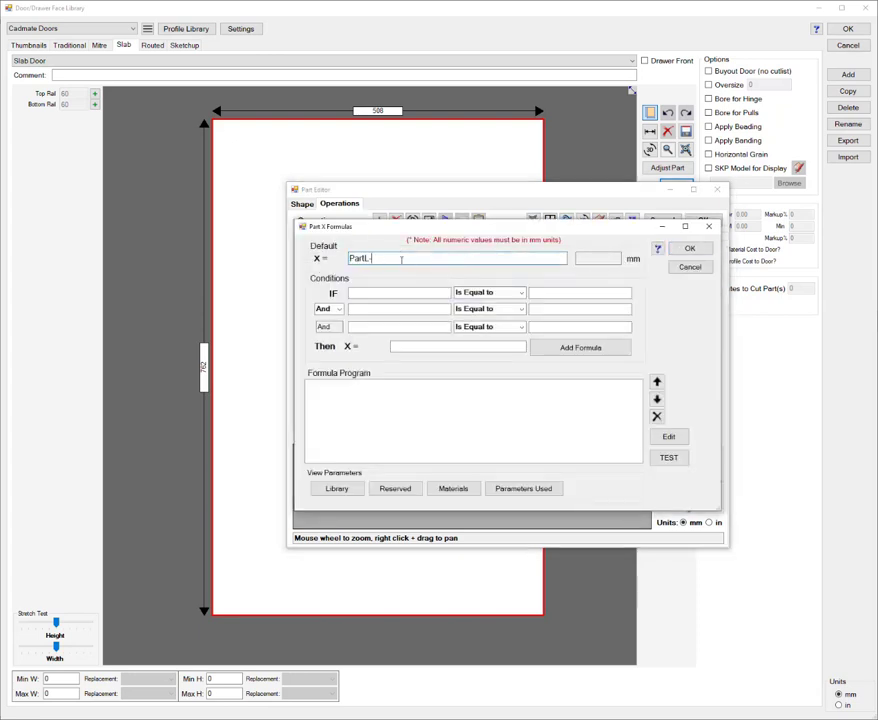
type("20")
left_click(686, 248)
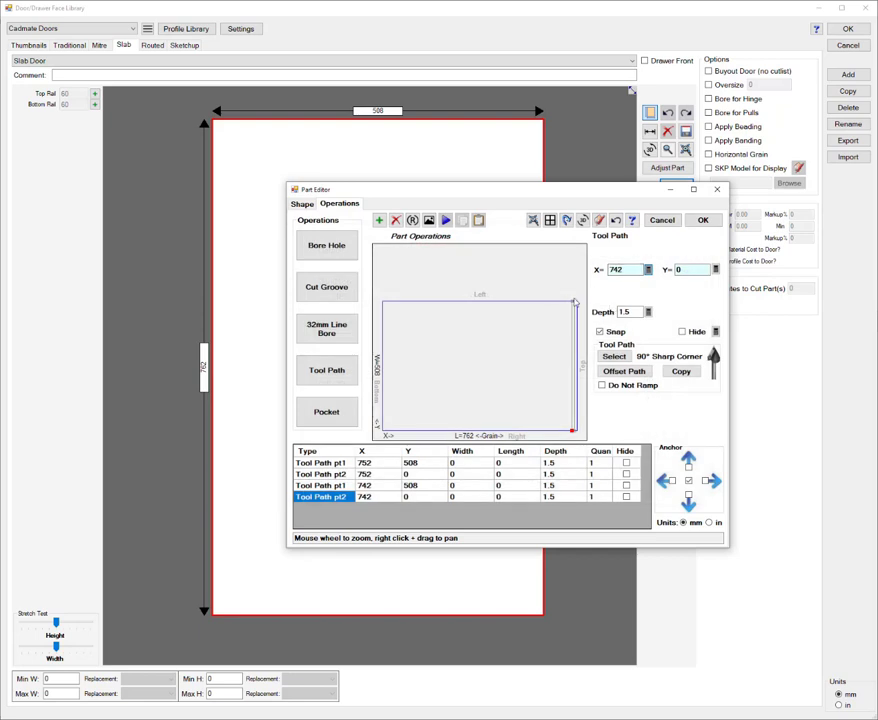
left_click(702, 220)
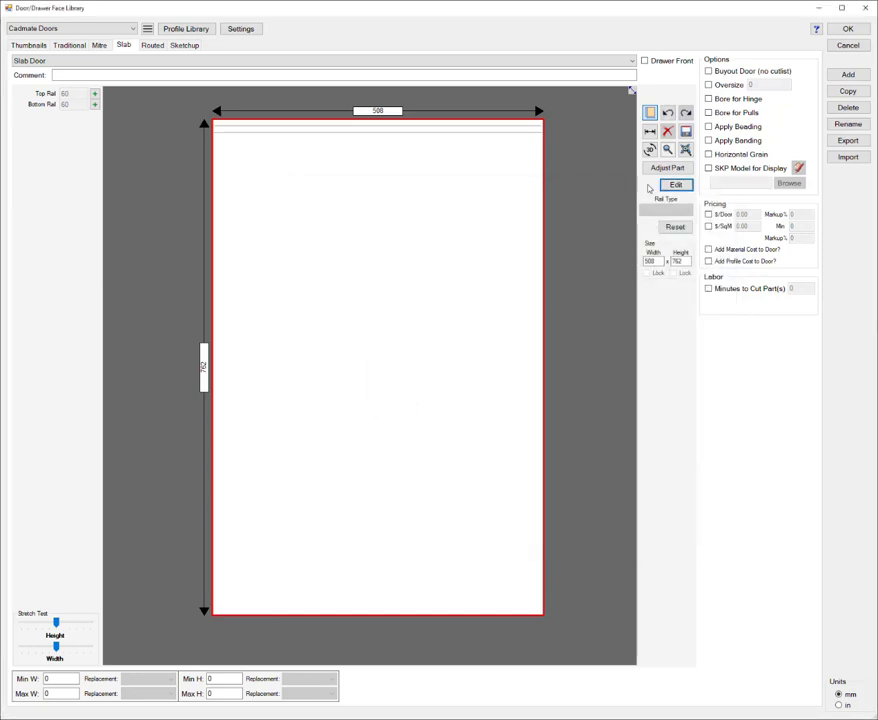
Step: Inspect the slab door in 3D to check the two grooves along its top edge
left_click(650, 149)
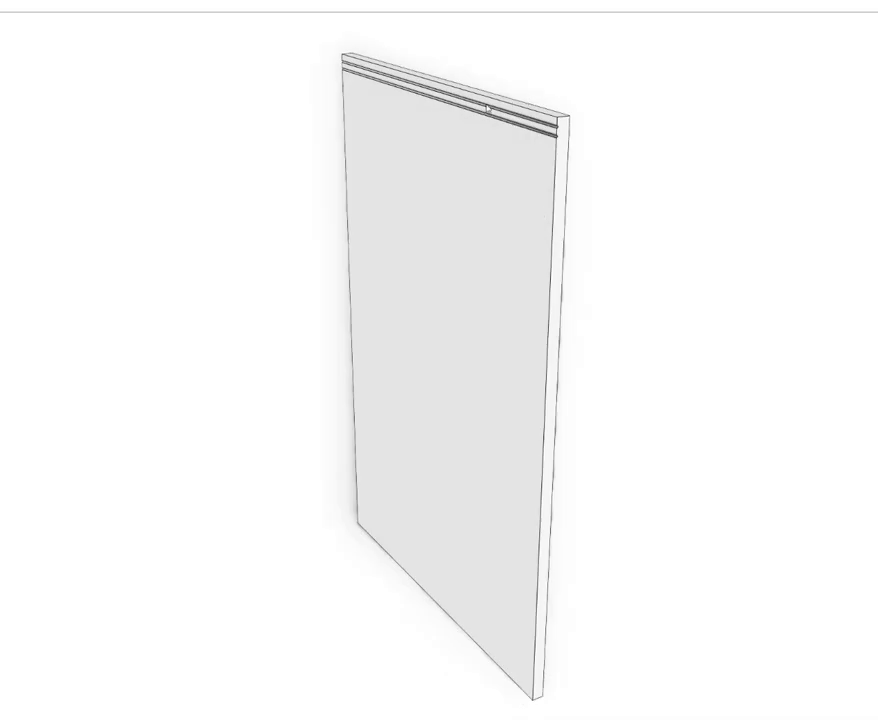
middle_click_drag(501, 175, 739, 120)
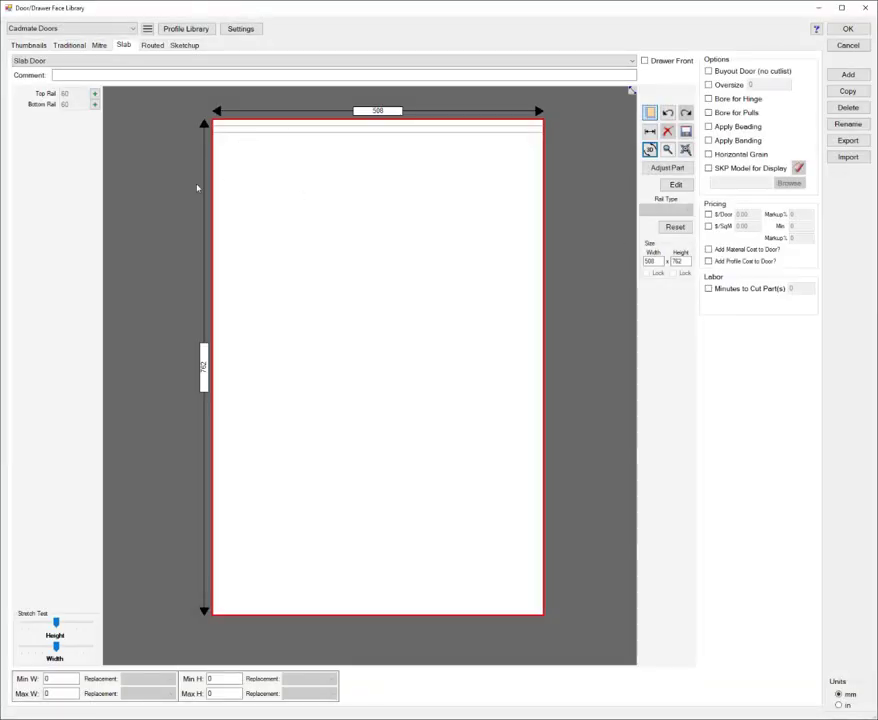
Step: Select the pocket panel of the routed Shaker Door and review the panel types available for it
left_click(152, 45)
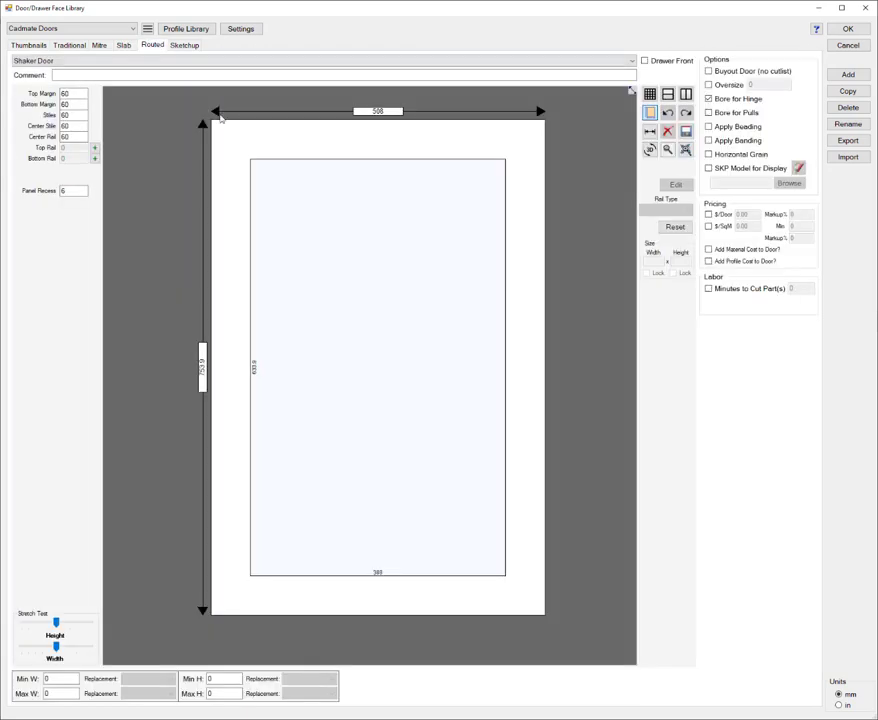
left_click(446, 267)
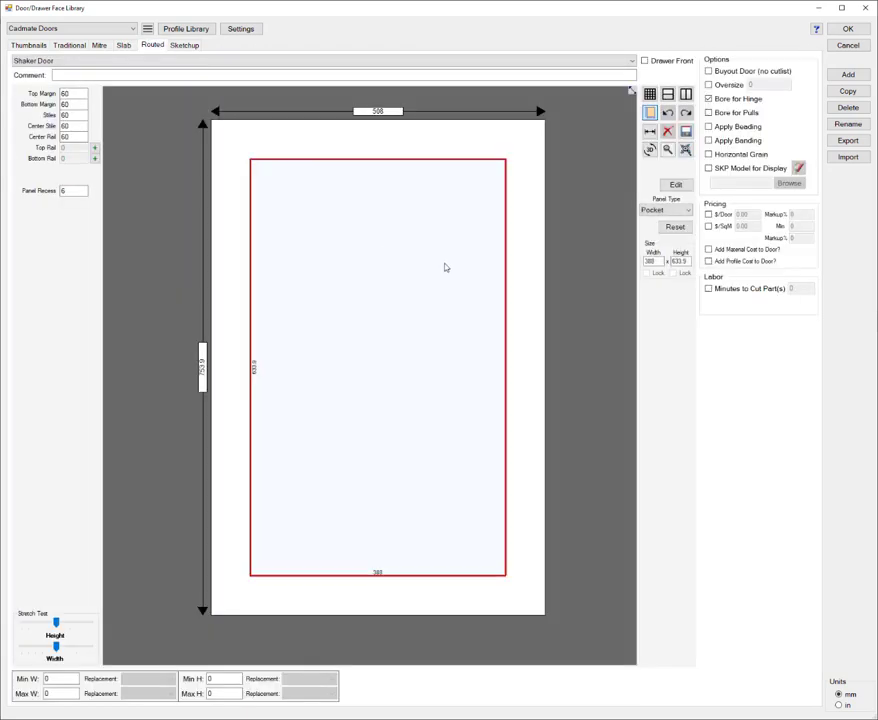
left_click(652, 211)
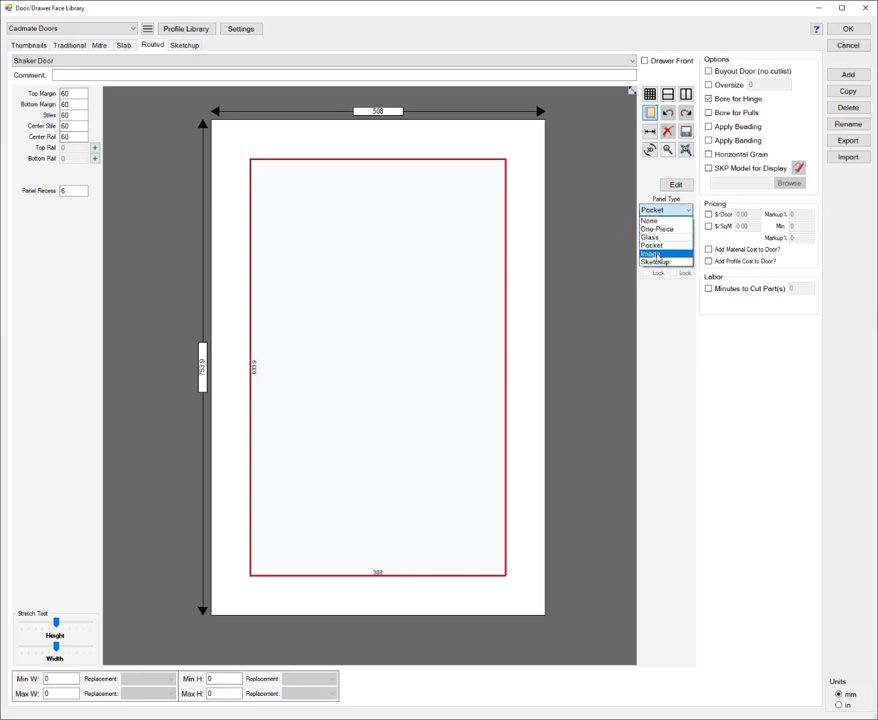
left_click(185, 62)
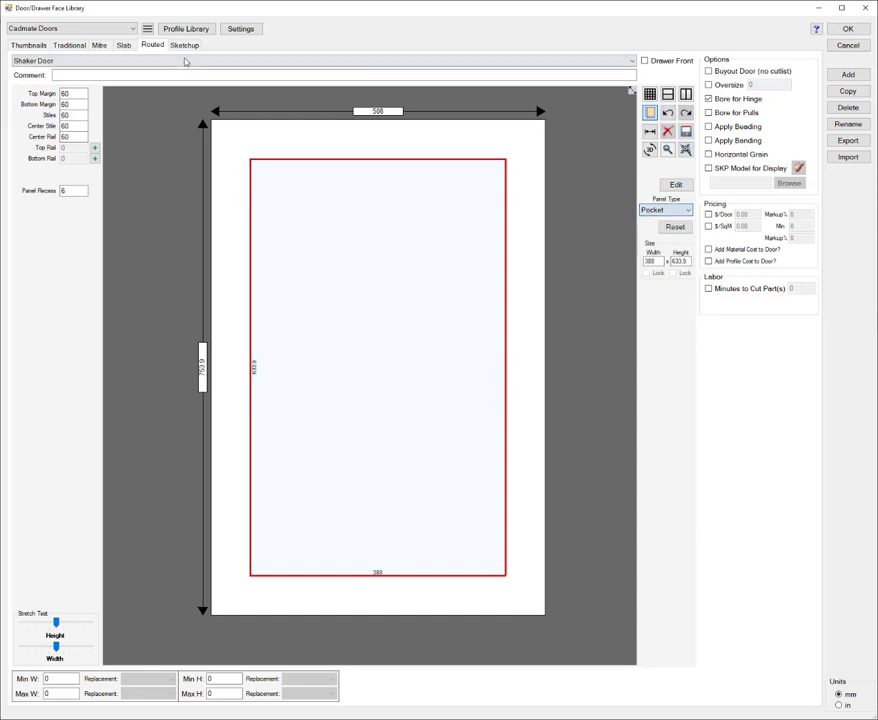
Step: Open the Shaker Rattan routed door, select its image panel, and examine it in 3D and its panel type options
left_click(185, 62)
left_click(150, 140)
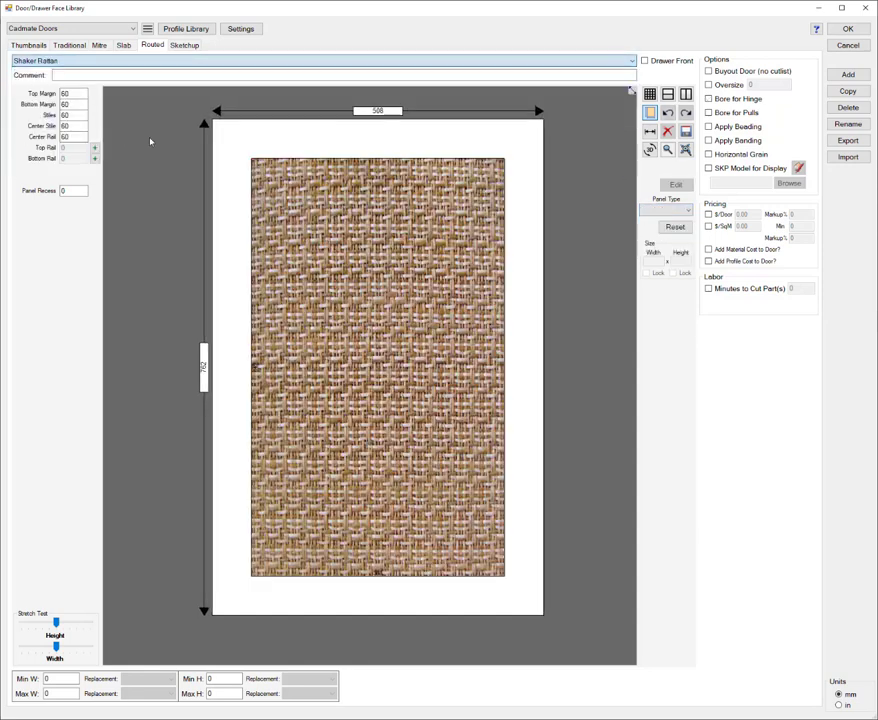
left_click(388, 270)
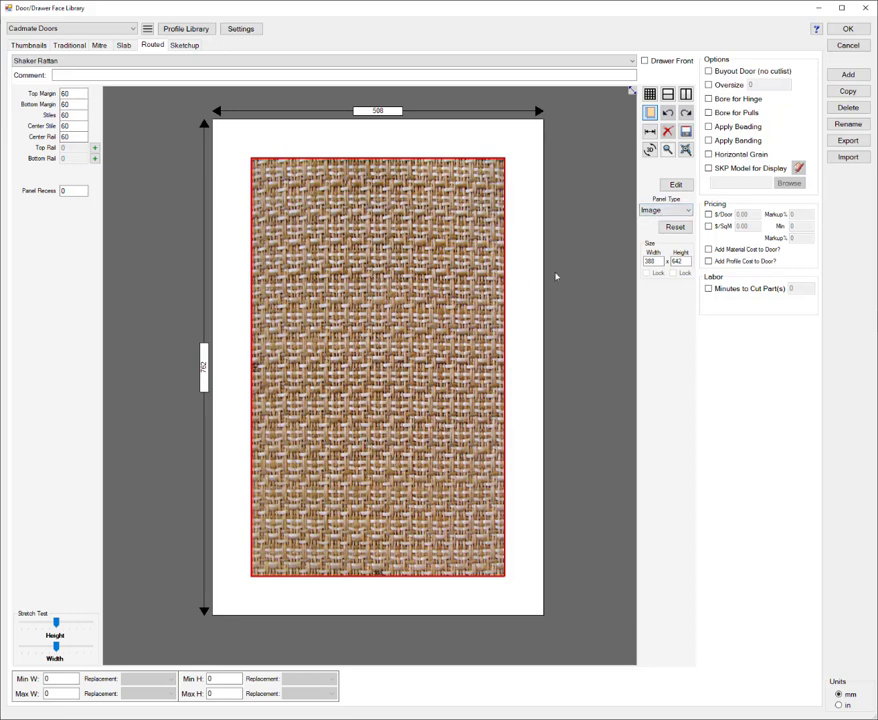
left_click(650, 149)
left_click(656, 213)
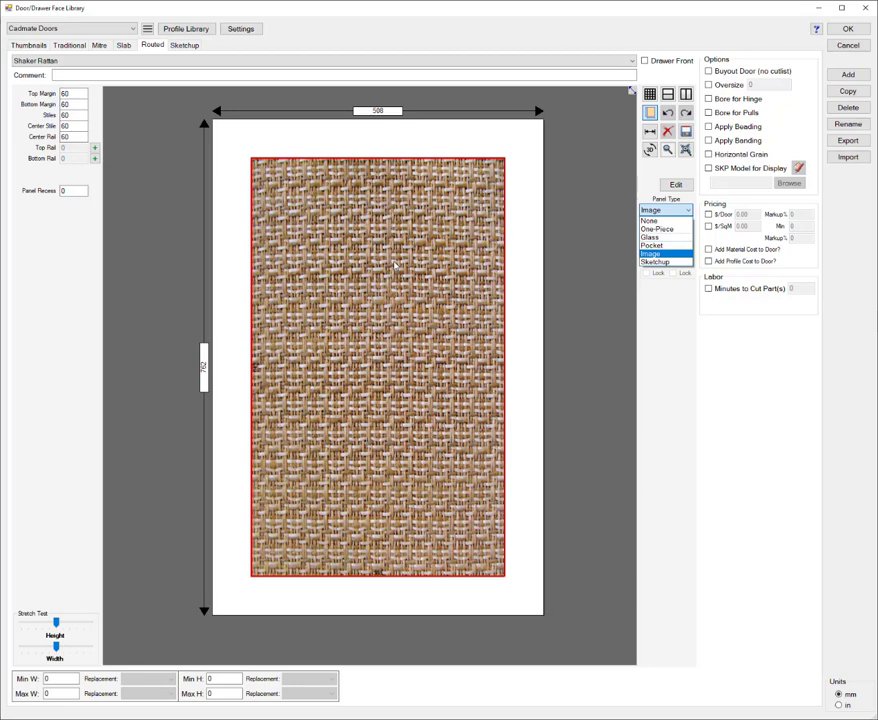
left_click(642, 352)
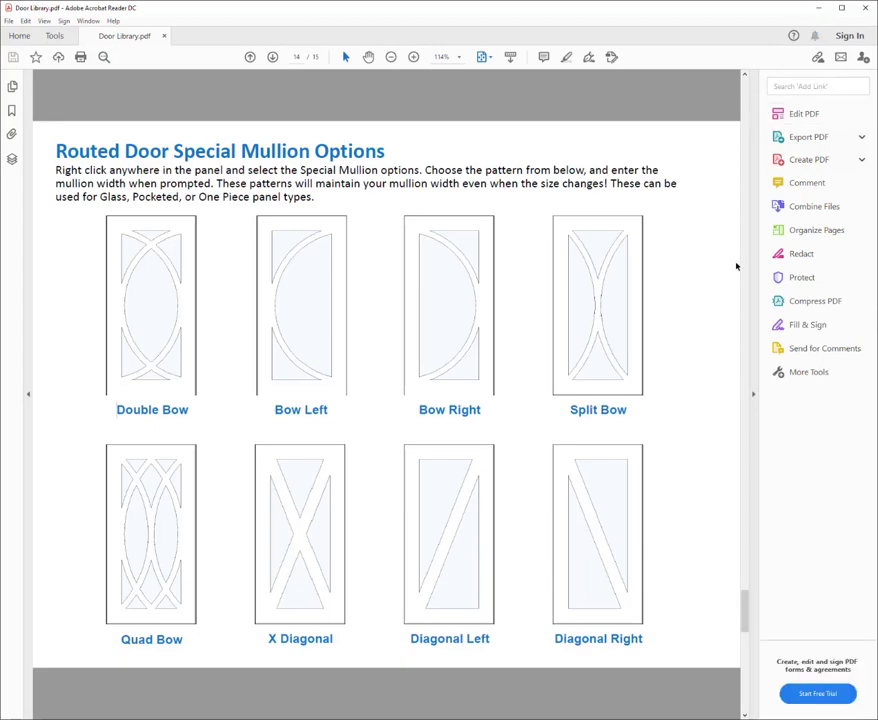
Step: Look through the Door Library help PDF from its first page to the Routed Door Special Mullion Options page
scroll(729, 270, "up", 7)
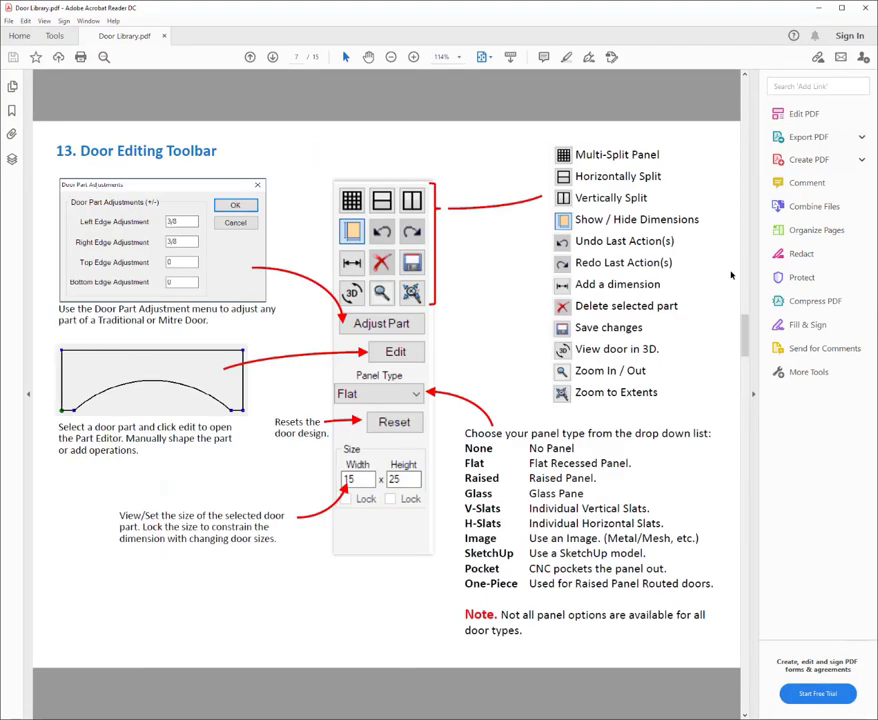
scroll(731, 274, "up", 6)
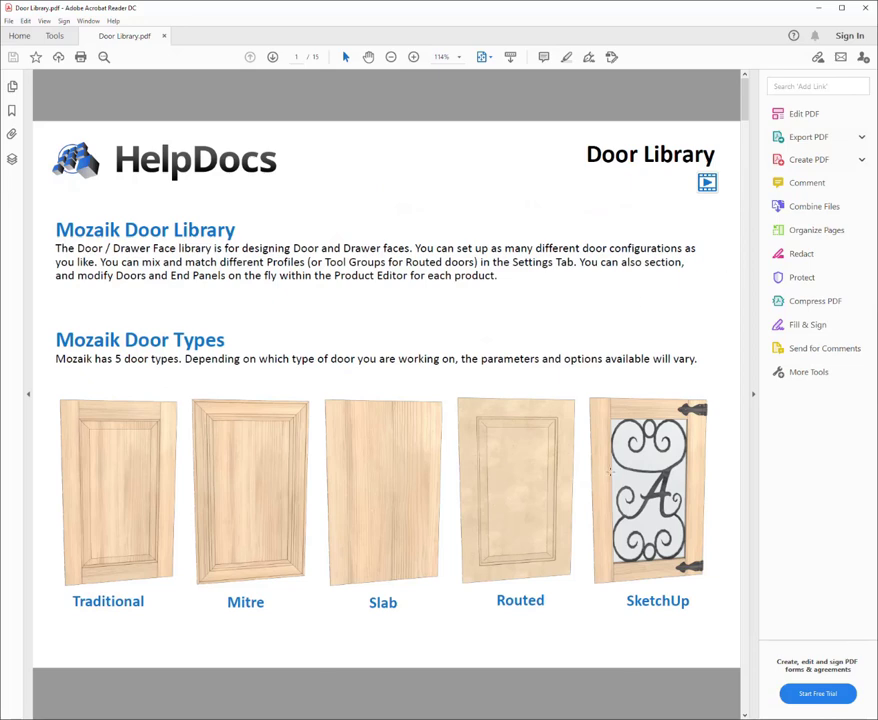
scroll(610, 470, "down", 2)
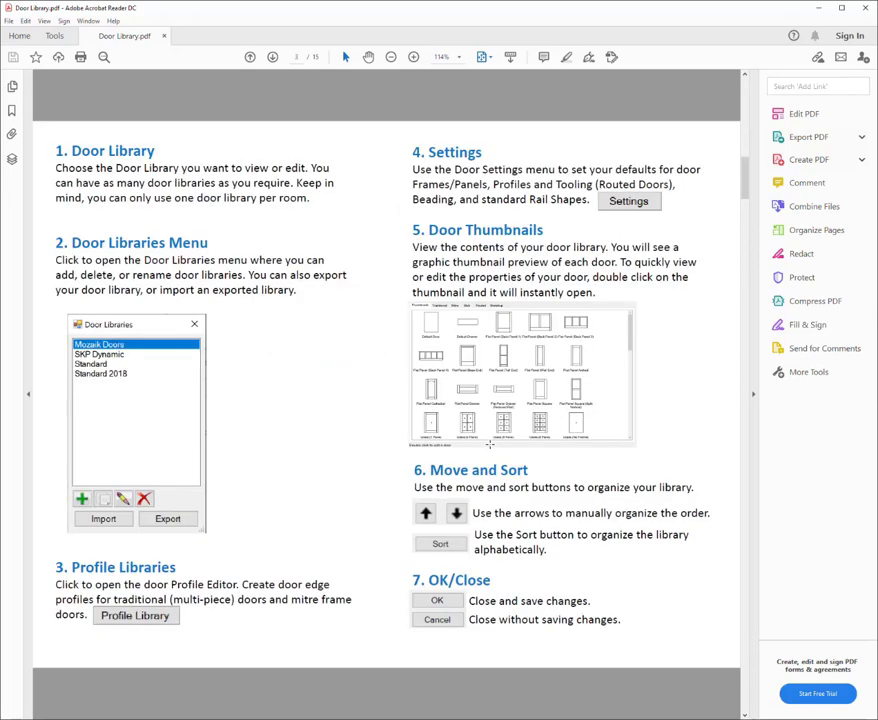
scroll(490, 444, "down", 1)
scroll(490, 444, "down", 1)
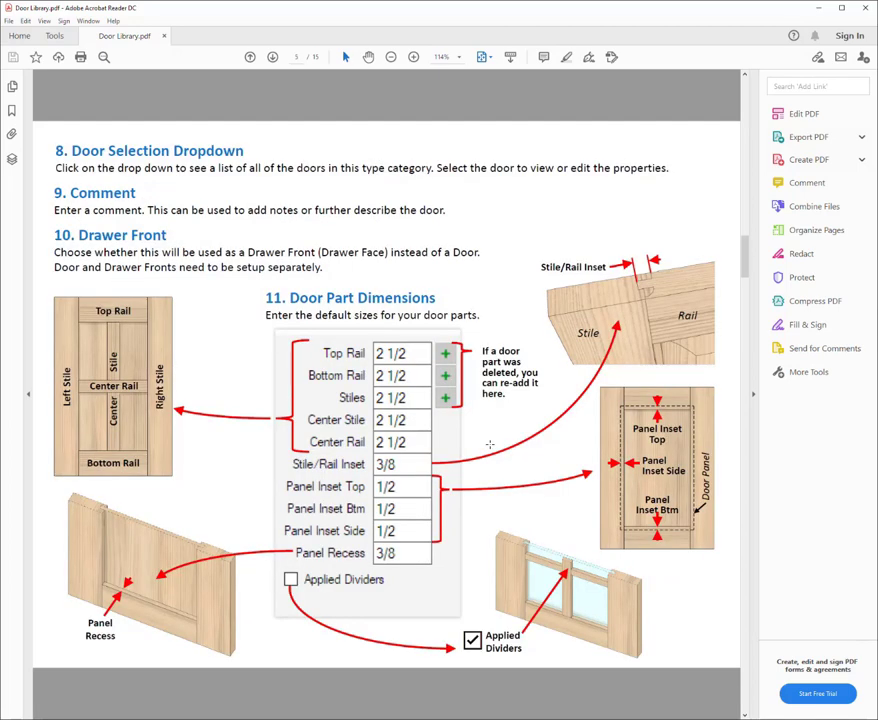
scroll(490, 444, "down", 1)
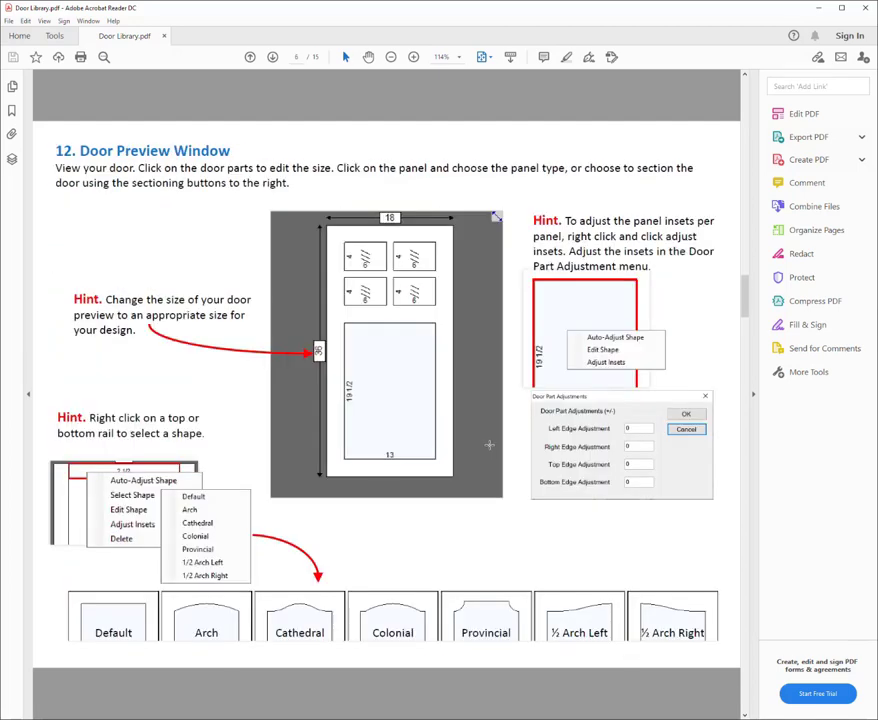
scroll(490, 444, "down", 1)
scroll(490, 446, "down", 1)
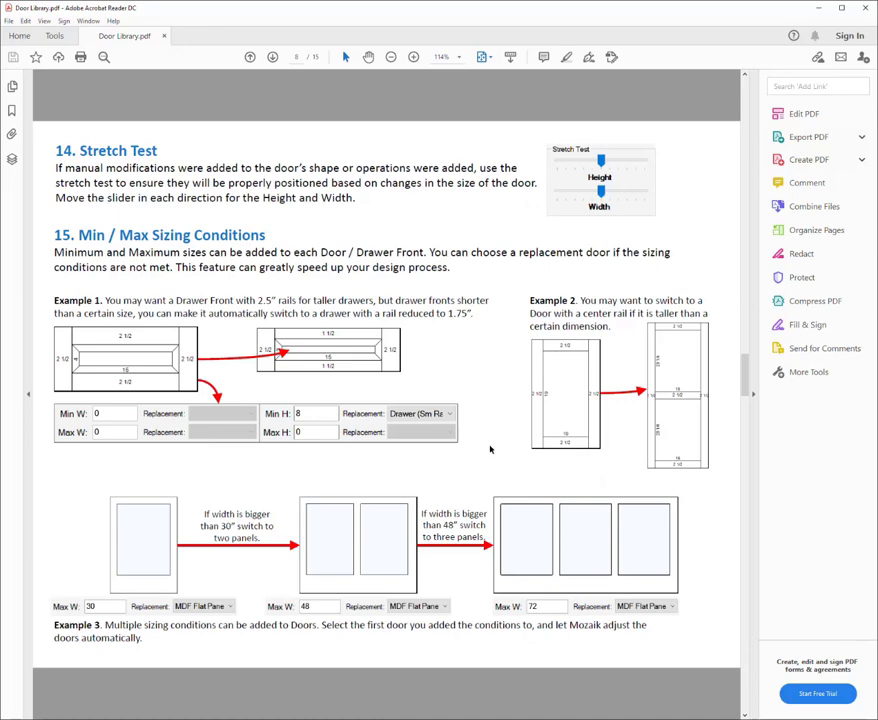
scroll(490, 446, "down", 1)
scroll(490, 449, "down", 1)
scroll(490, 449, "down", 1)
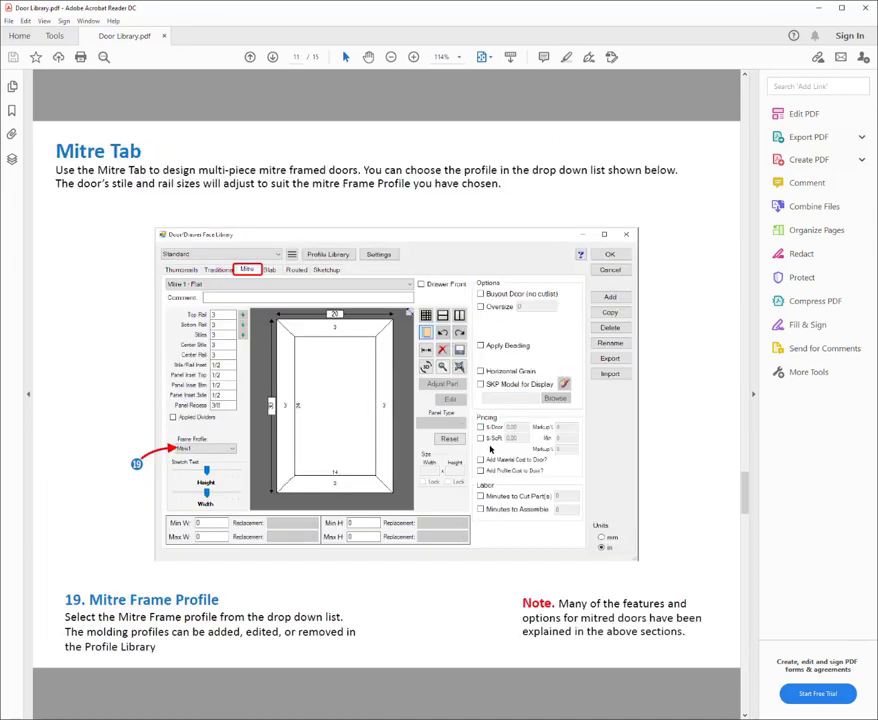
scroll(490, 450, "down", 3)
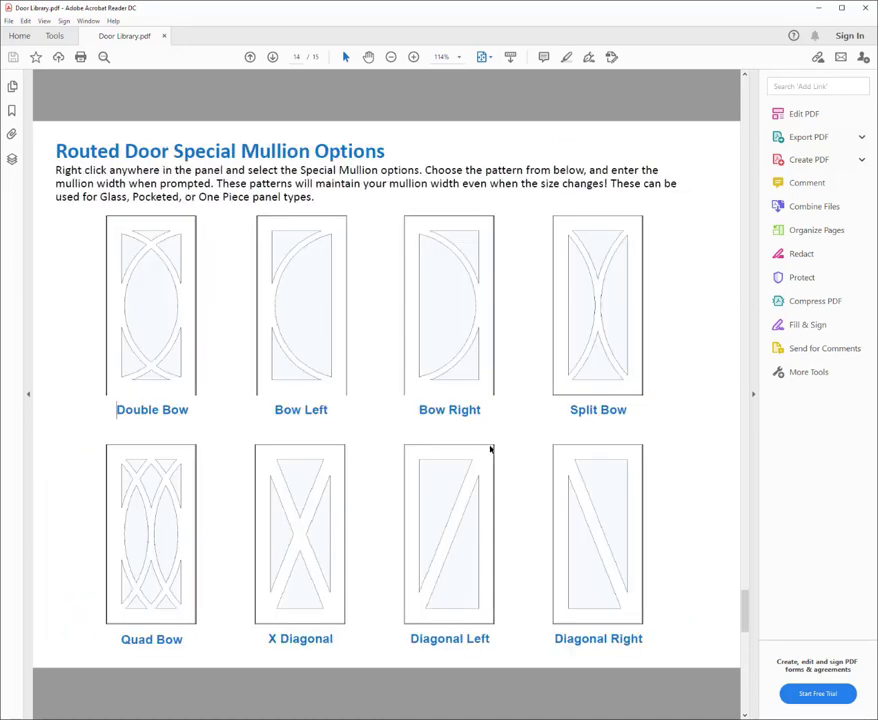